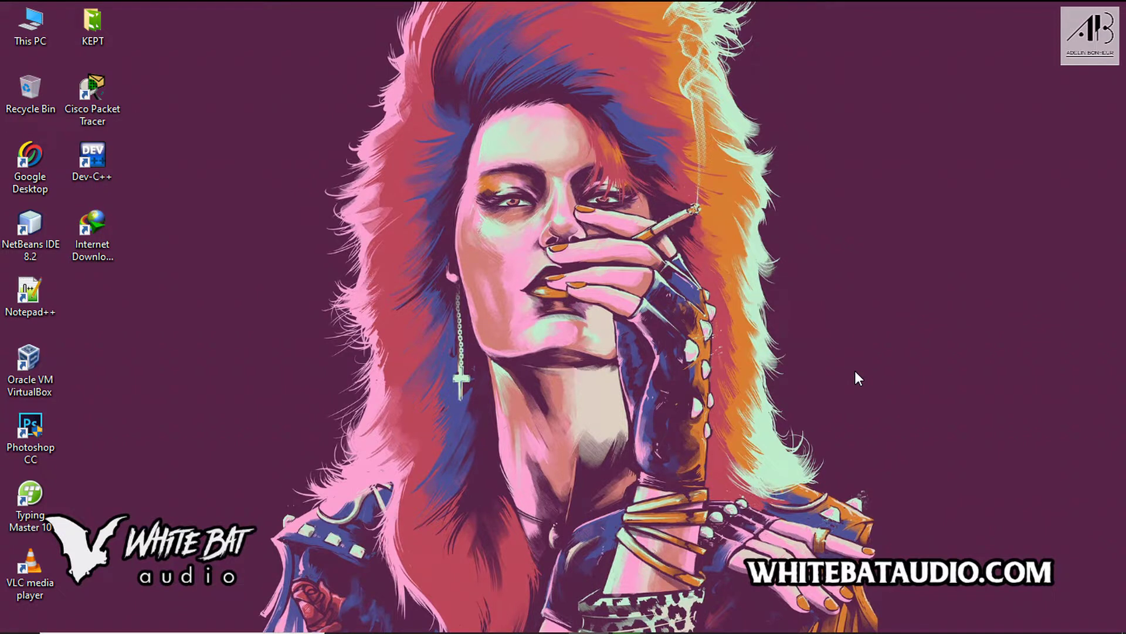
- Pause the running mp4 download in Internet Download Manager and close its download status window
click(632, 536)
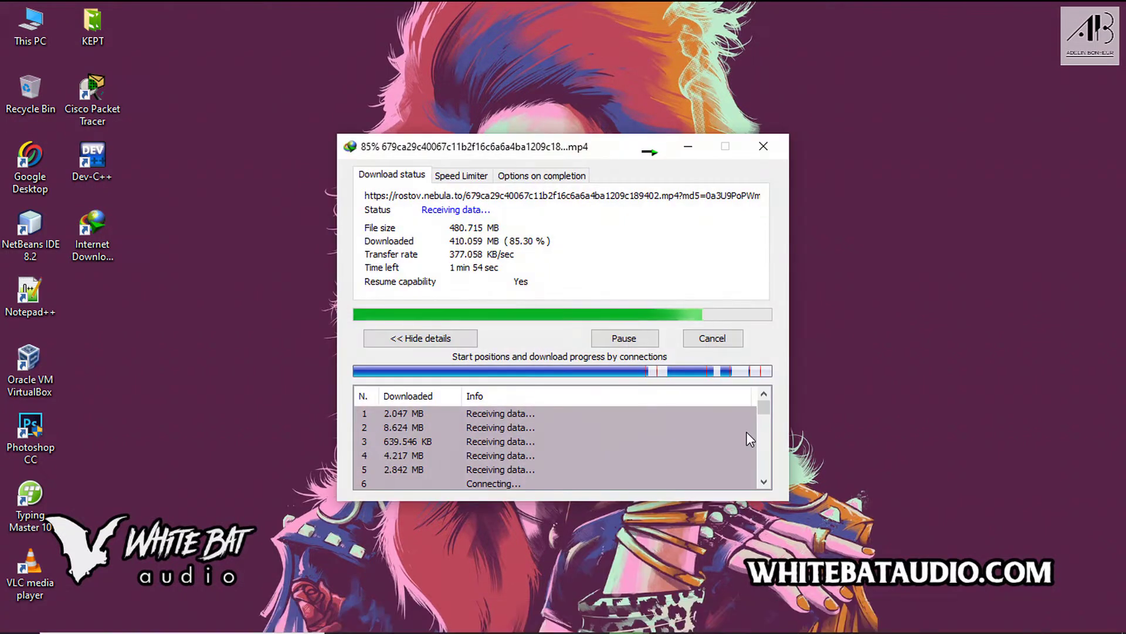
click(622, 339)
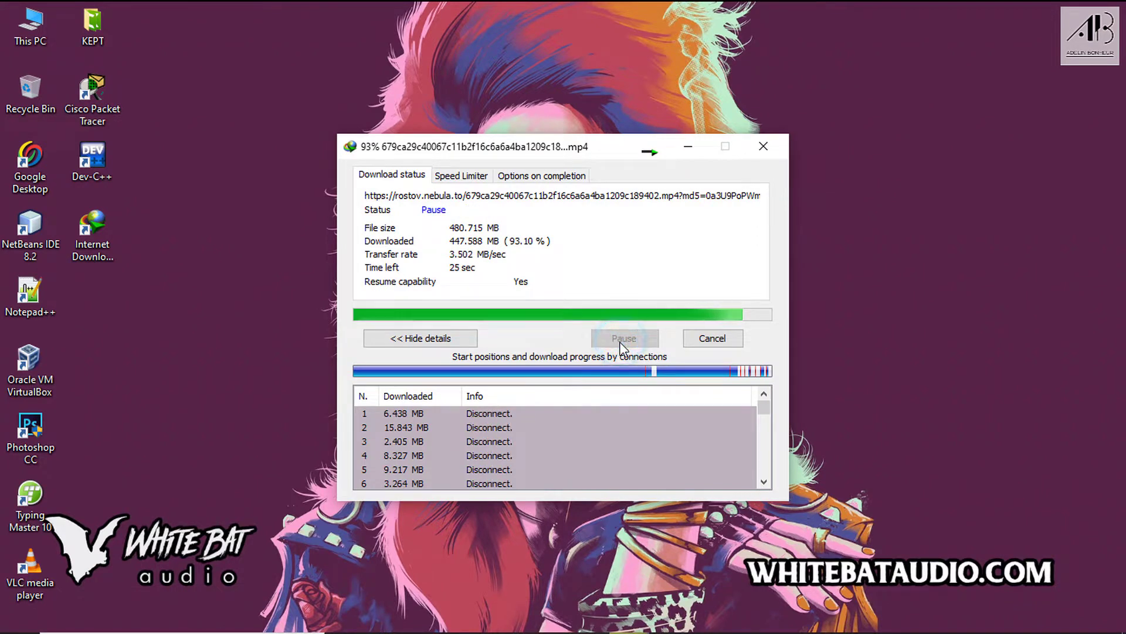
click(763, 146)
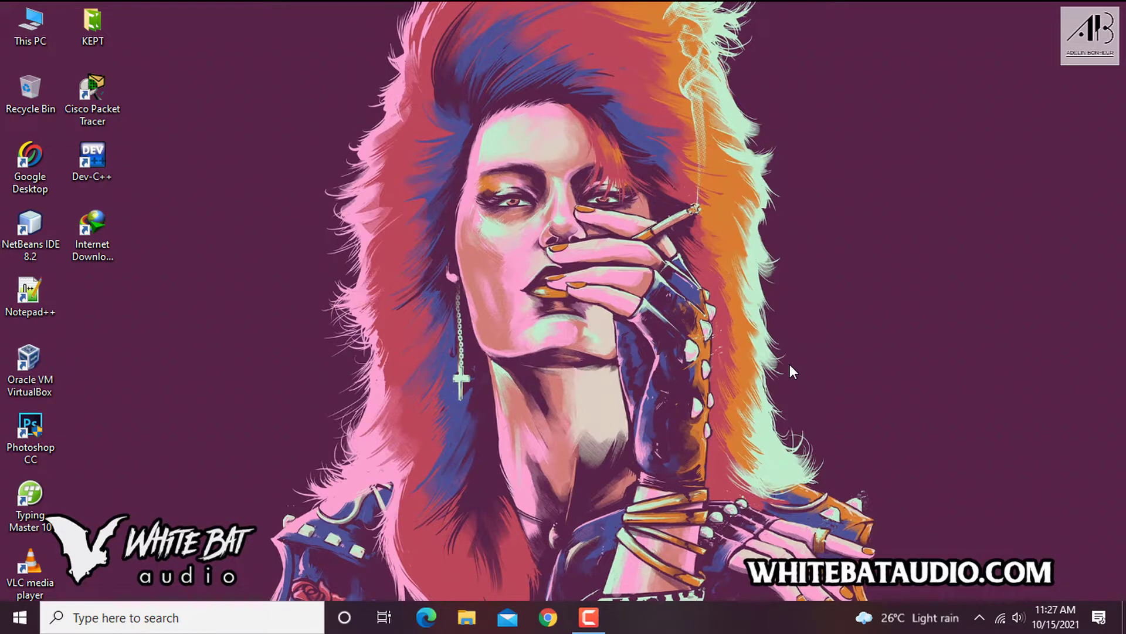
- Switch to File Explorer, maximize its window, and open the Users folder on Local Disk (C:)
click(467, 617)
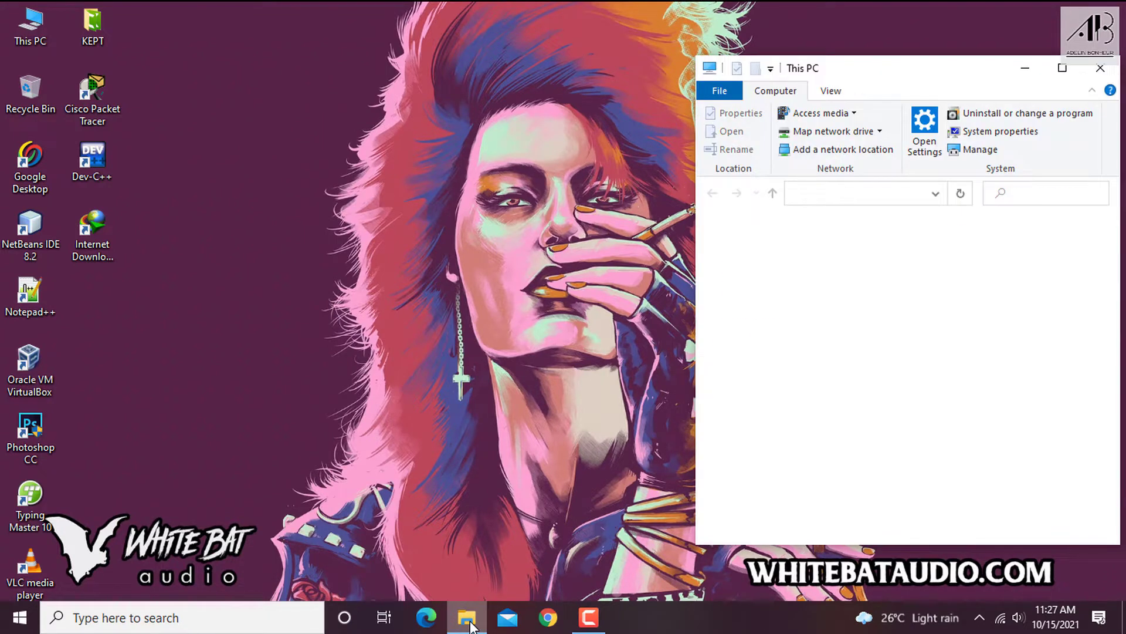
click(1062, 69)
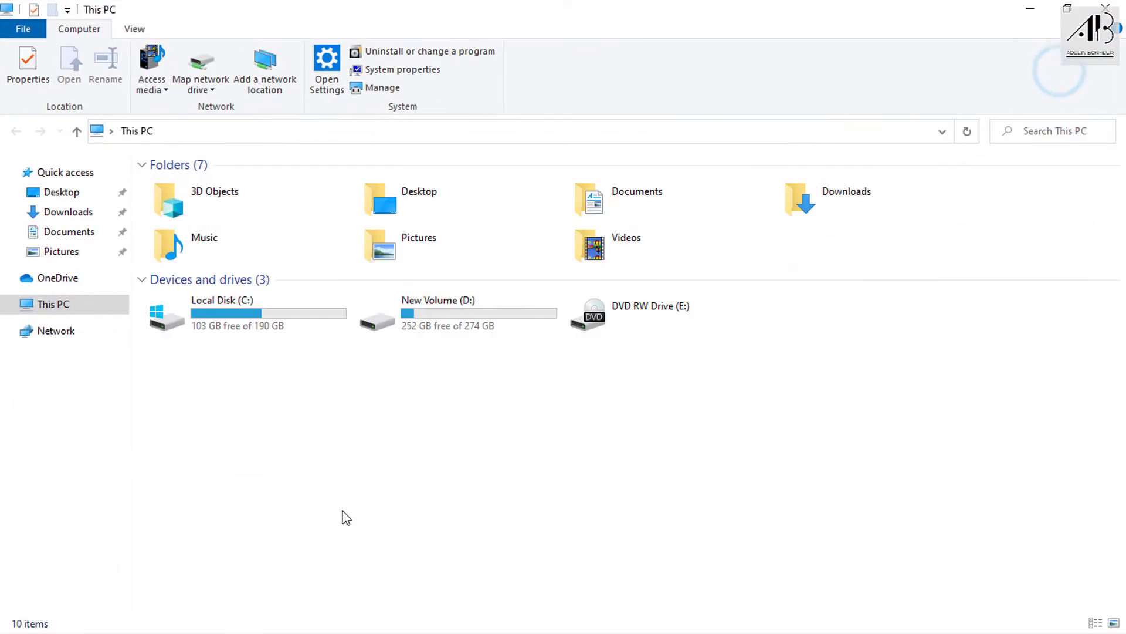
double_click(222, 326)
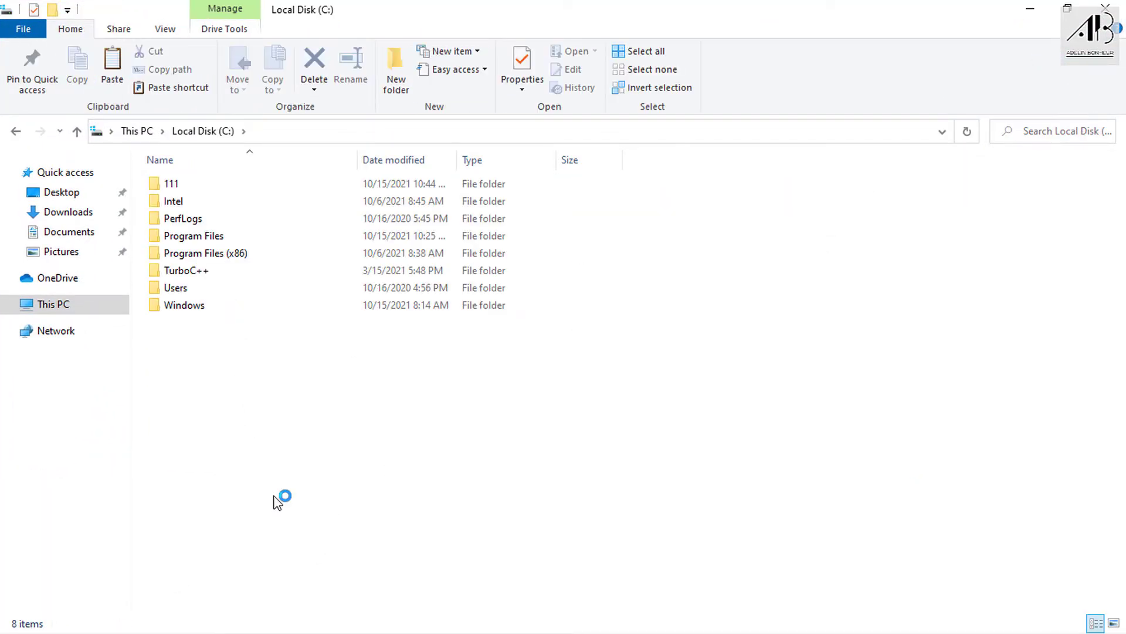
double_click(191, 288)
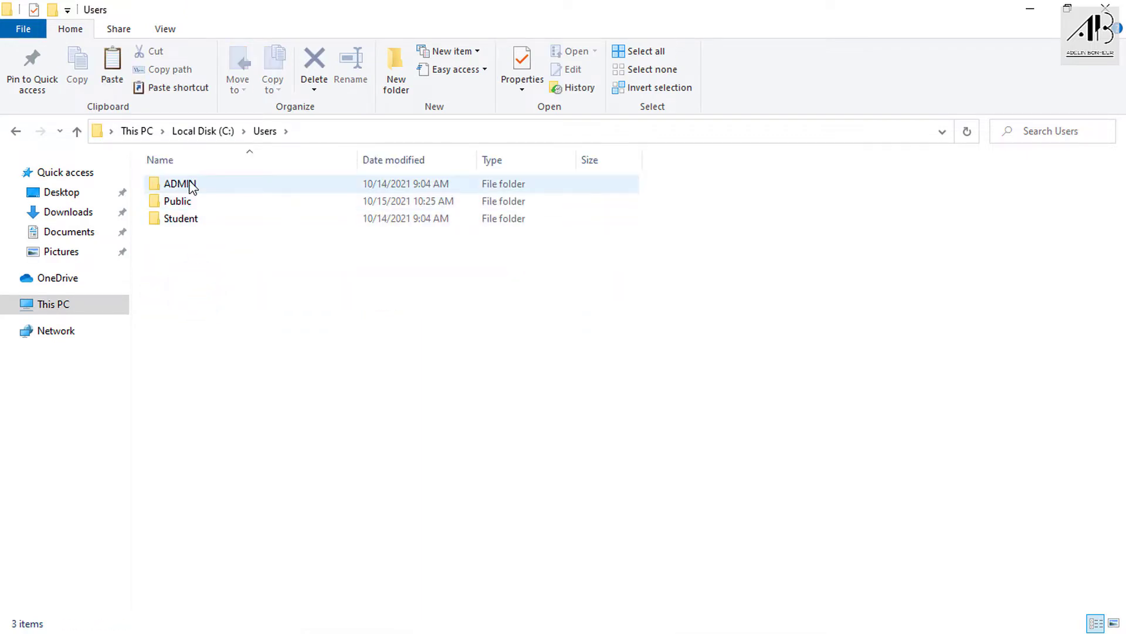
- Check the name of the signed-in Windows account and open its matching ADMIN folder inside Users
click(187, 184)
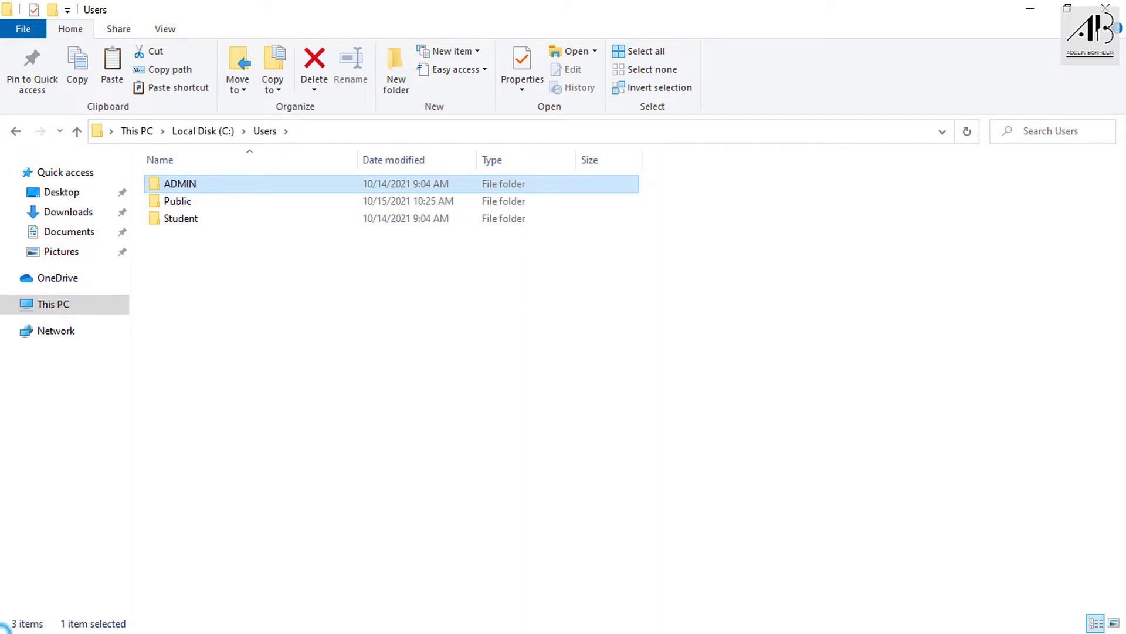
click(2, 629)
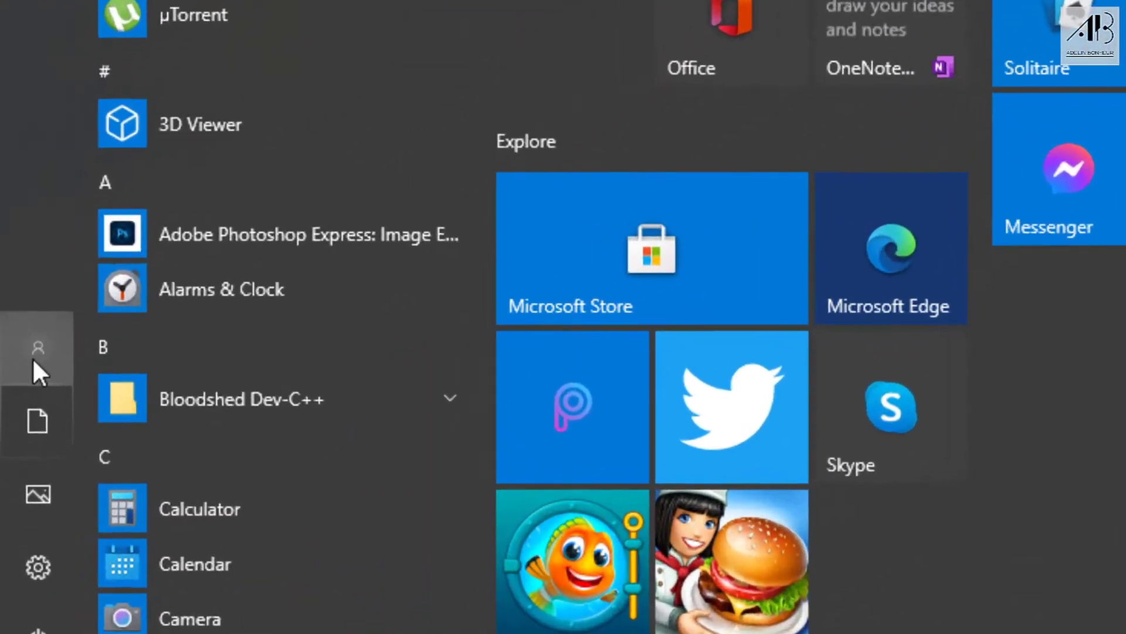
mouse_move(21, 416)
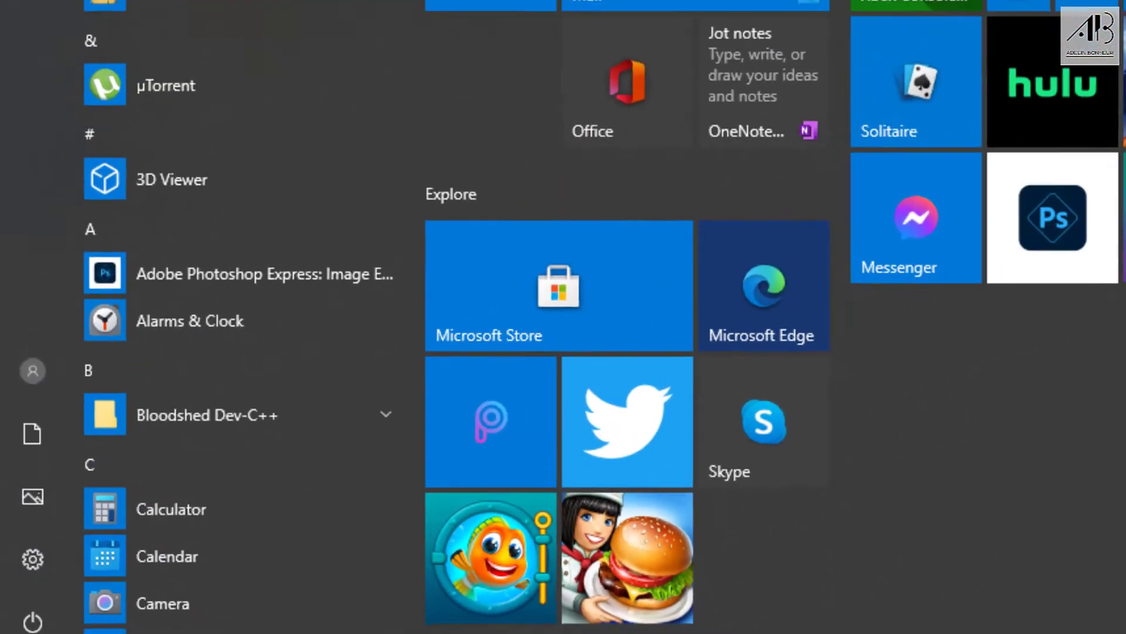
click(179, 184)
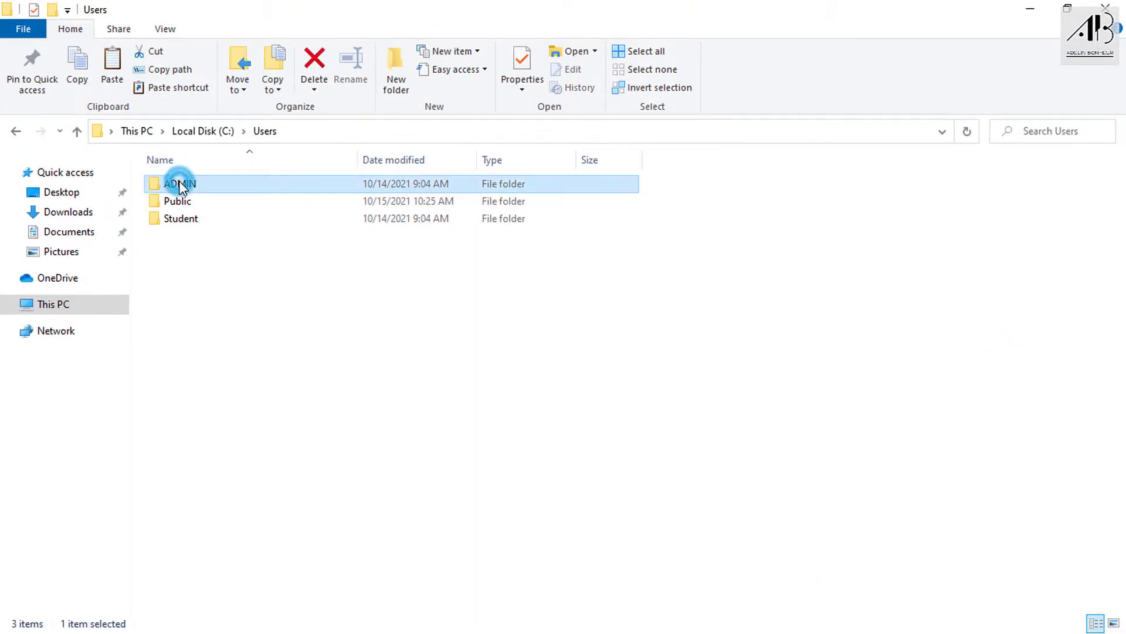
double_click(179, 184)
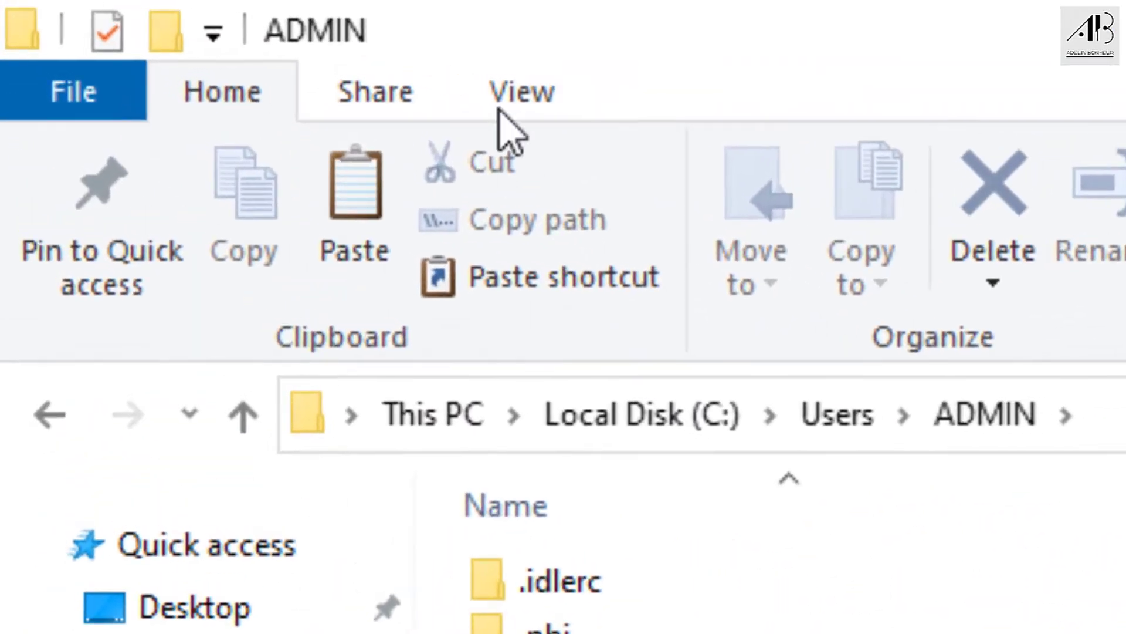
- Switch the display of hidden items on and back off for the ADMIN folder view
click(158, 31)
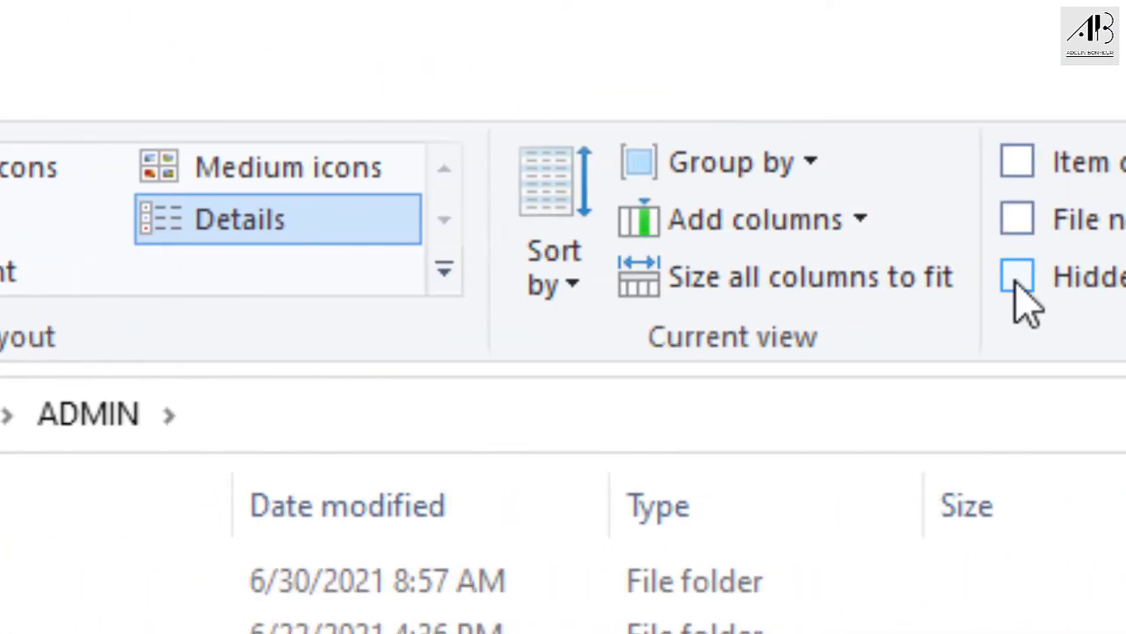
click(1021, 283)
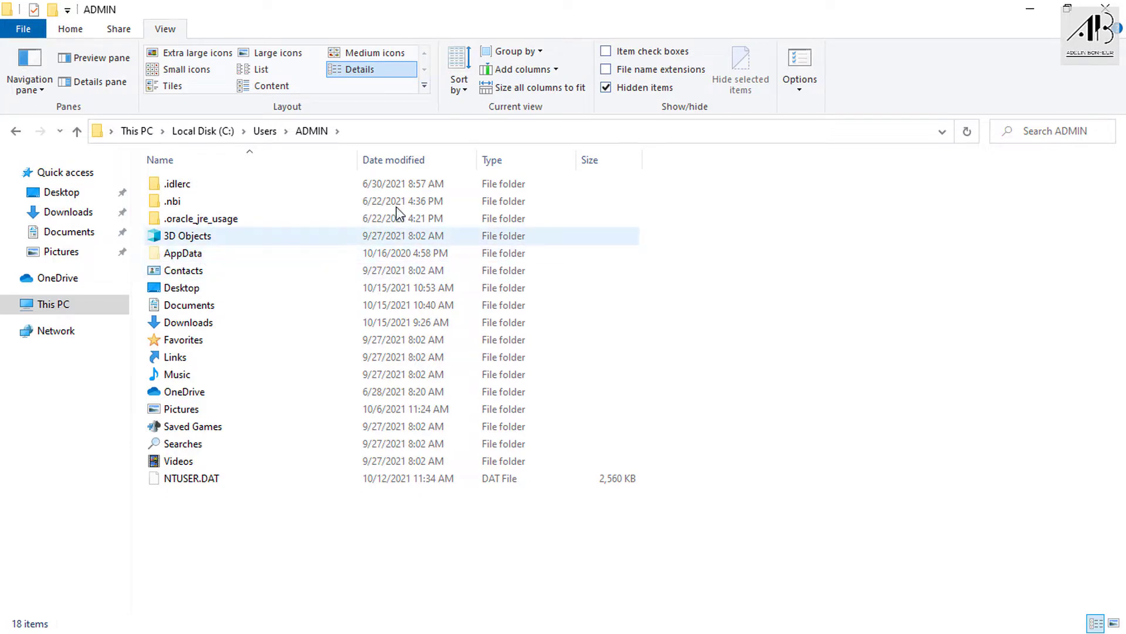
click(607, 87)
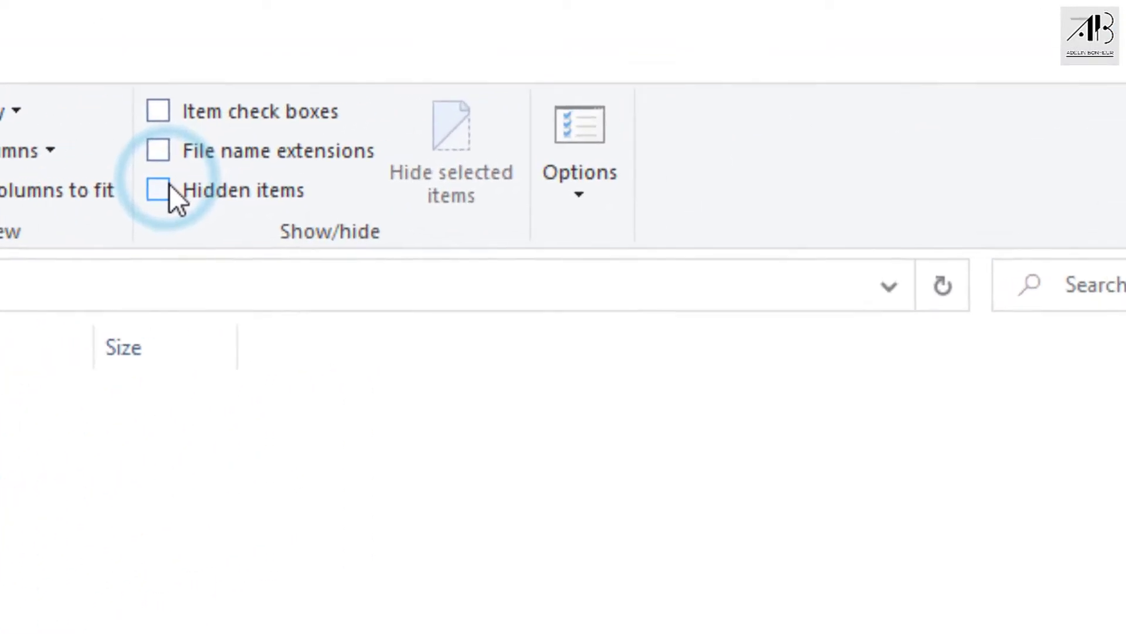
- Set Folder Options to "Show hidden files, folders, and drives" and apply the change
click(579, 197)
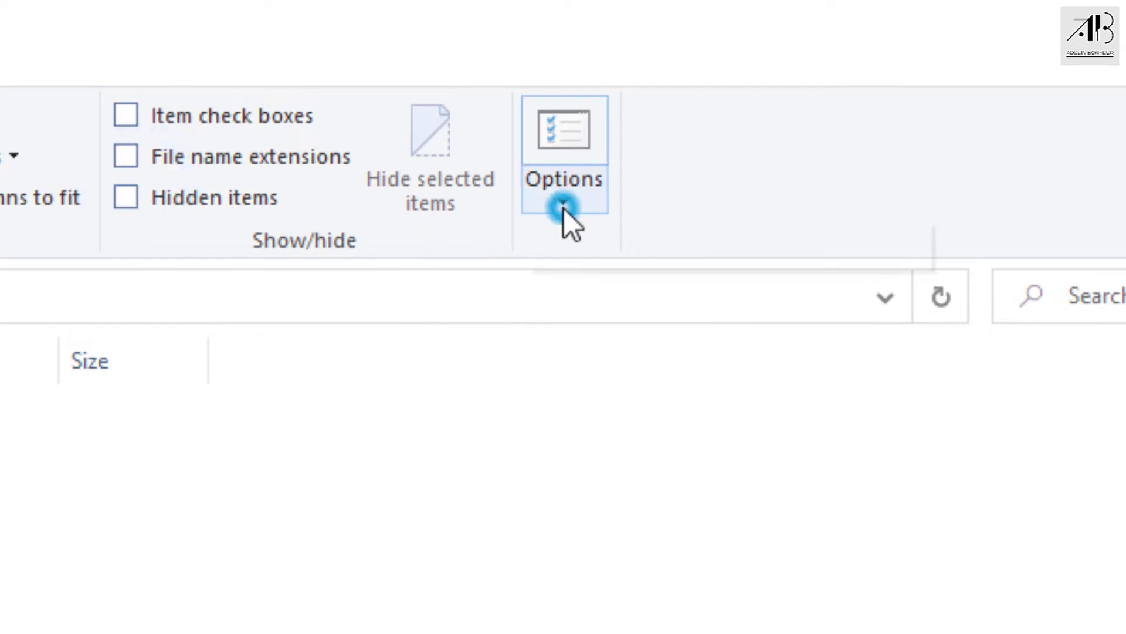
click(582, 235)
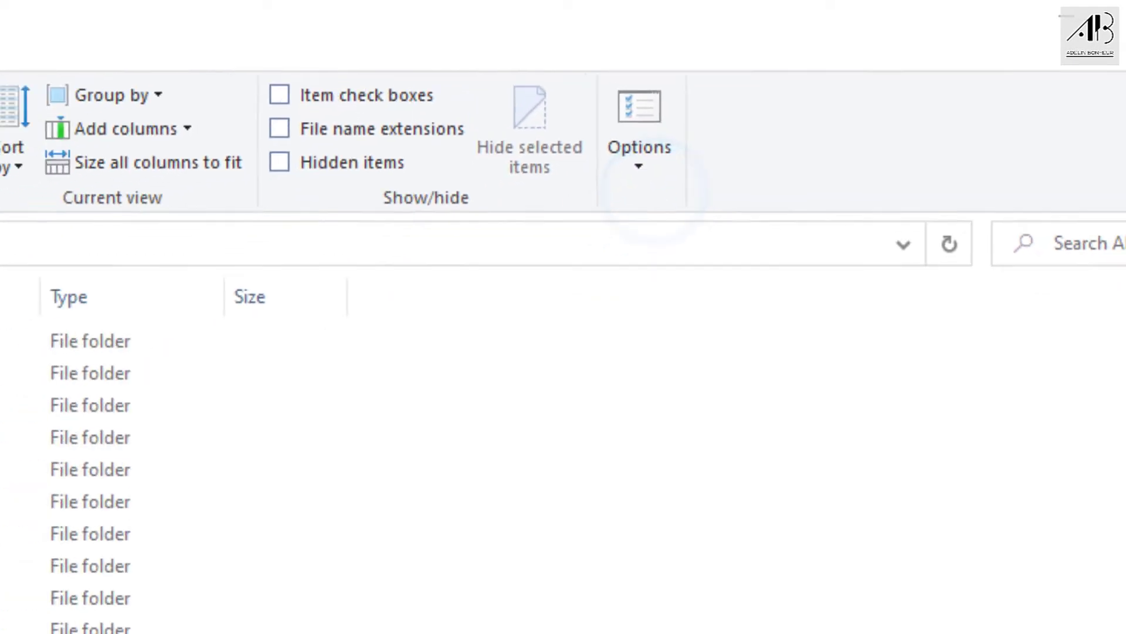
click(85, 206)
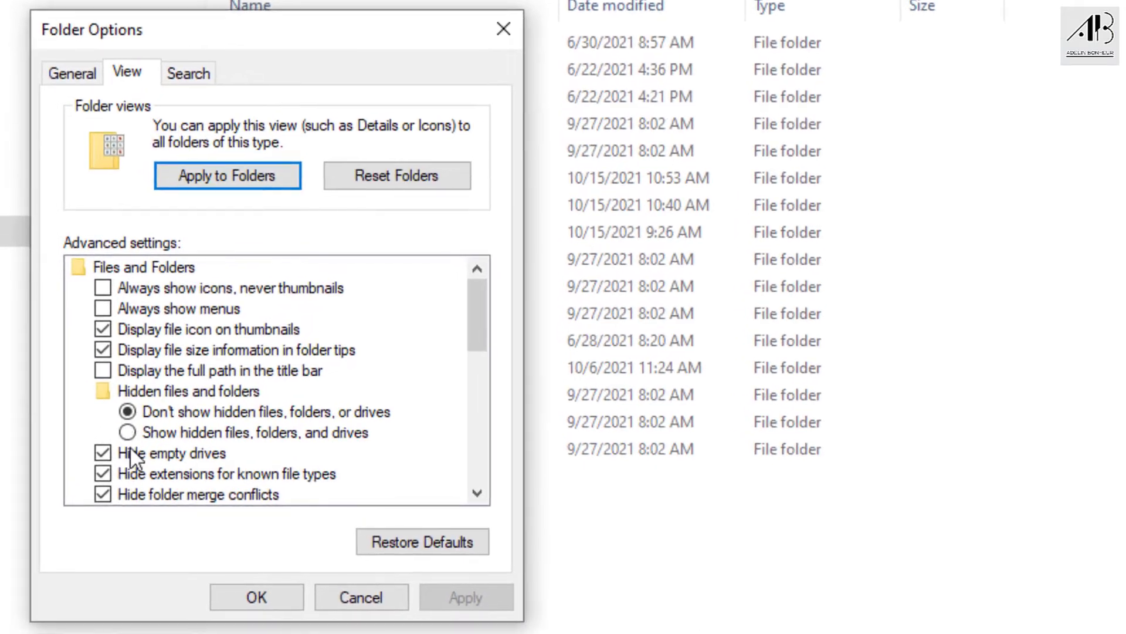
click(109, 434)
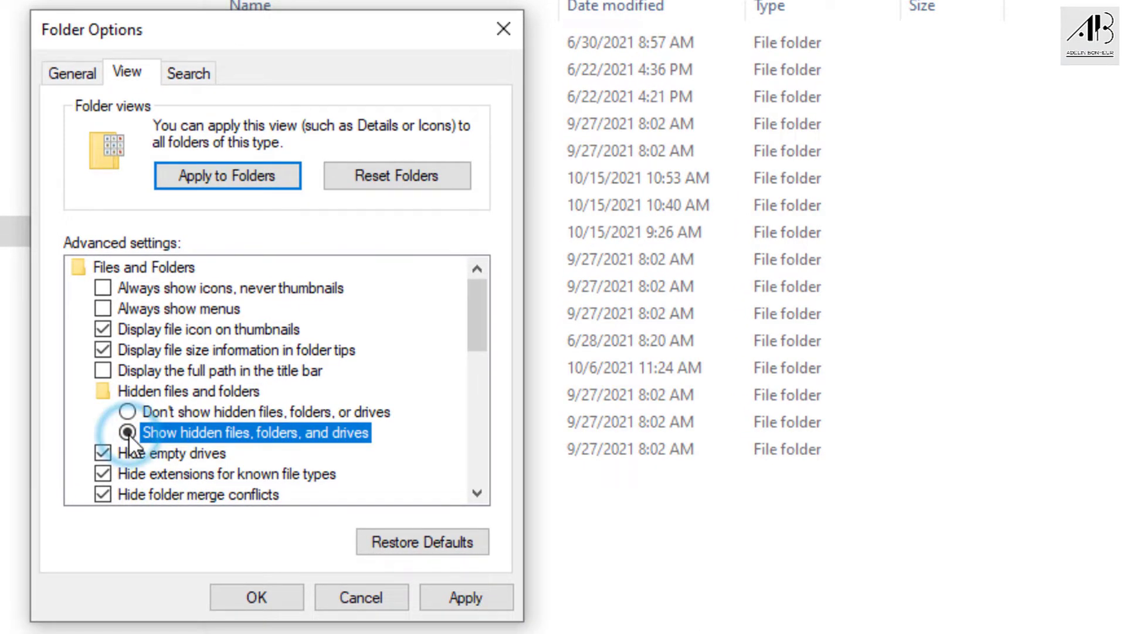
click(442, 597)
click(288, 601)
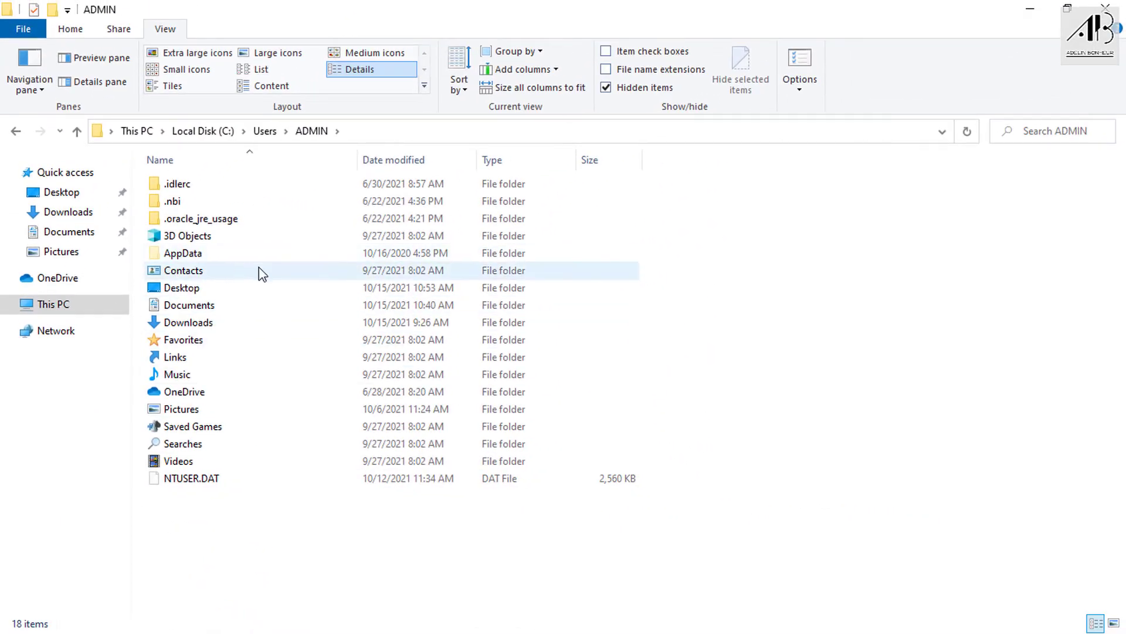
- Open the ADMIN download data folder under AppData\Roaming\IDM\DwnlData within the ADMIN user folder
double_click(188, 255)
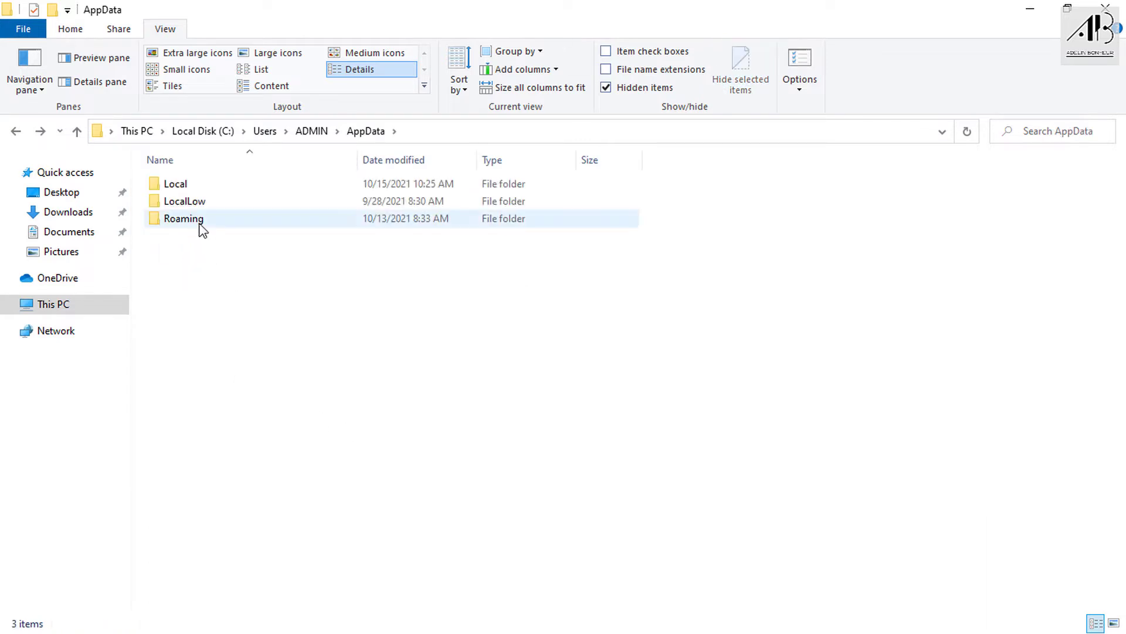
double_click(197, 222)
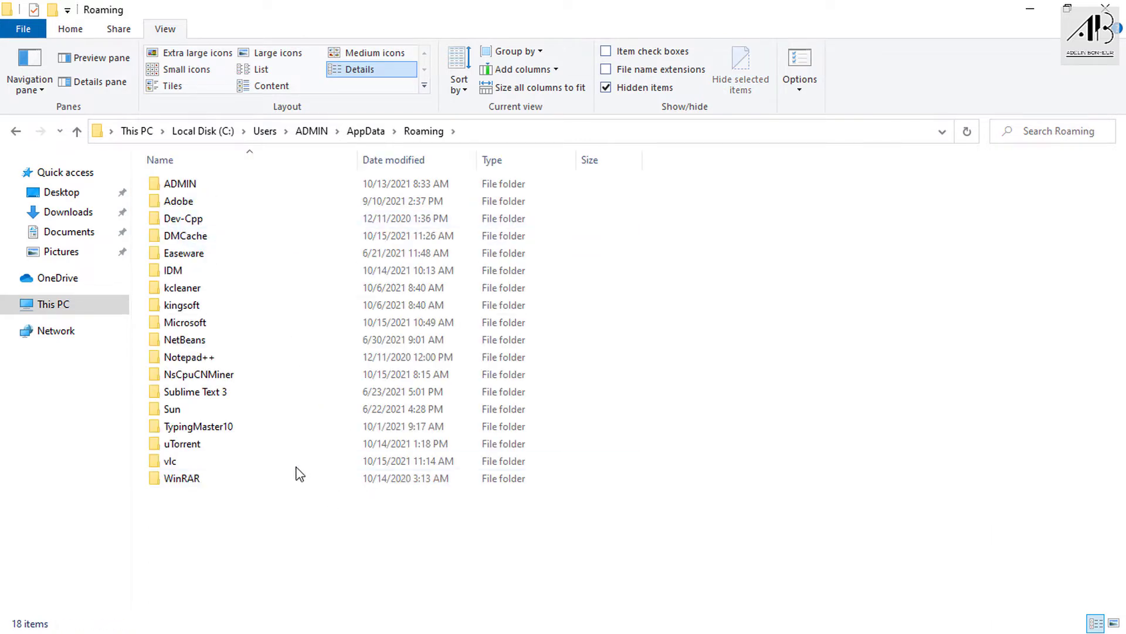
click(188, 271)
double_click(189, 270)
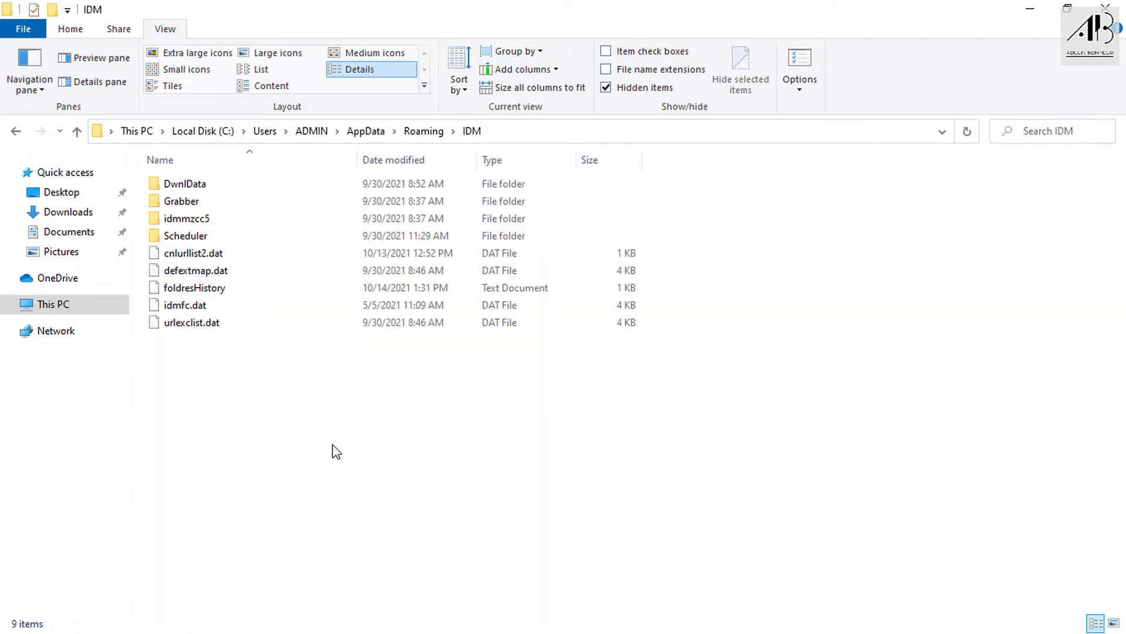
double_click(197, 183)
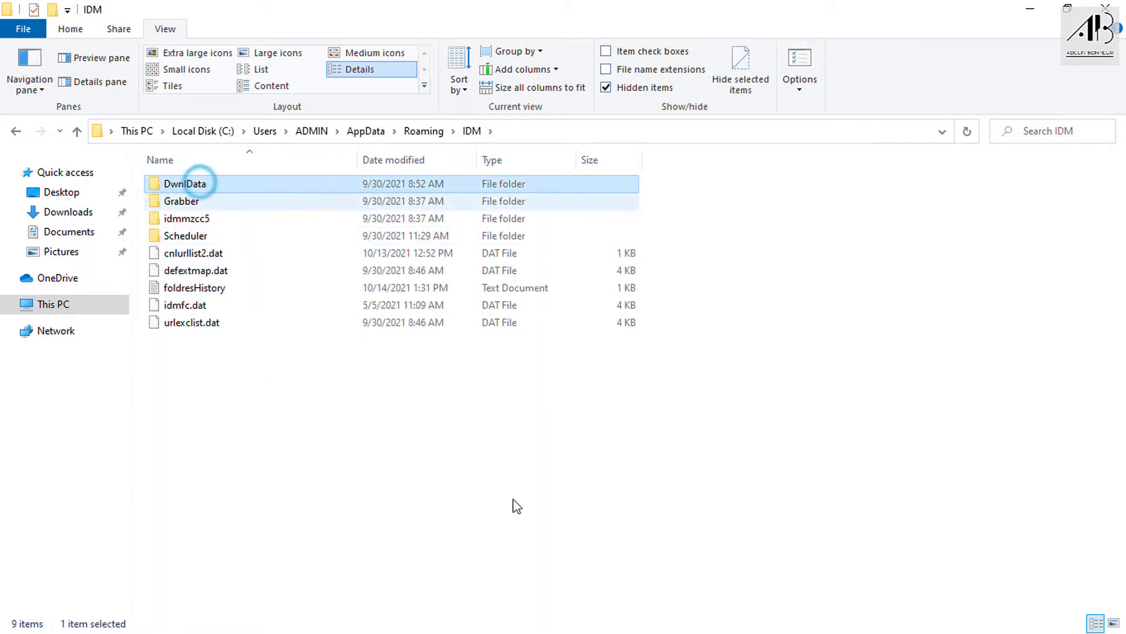
double_click(191, 186)
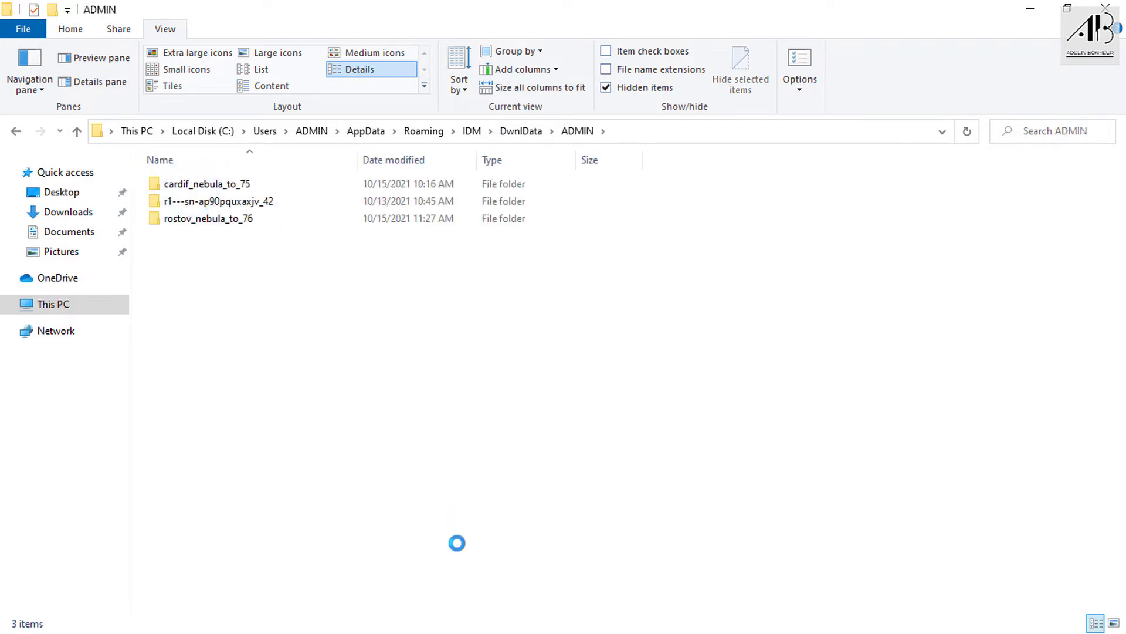
- Switch to Internet Download Manager, examine the paused mp4 file in the download list, and close the window
click(1030, 9)
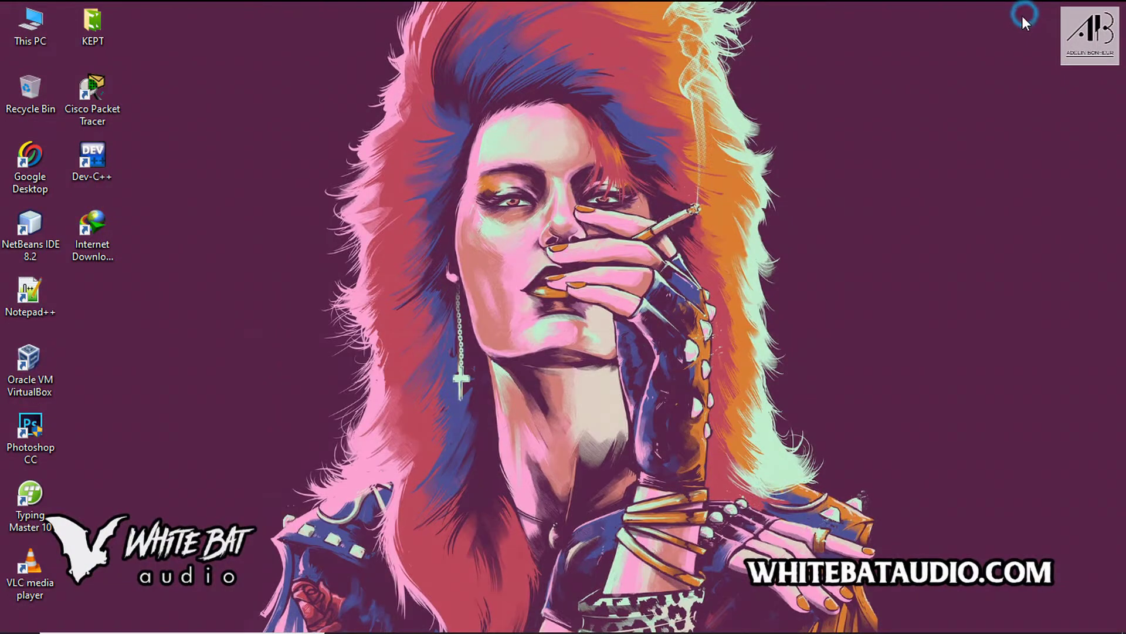
double_click(80, 223)
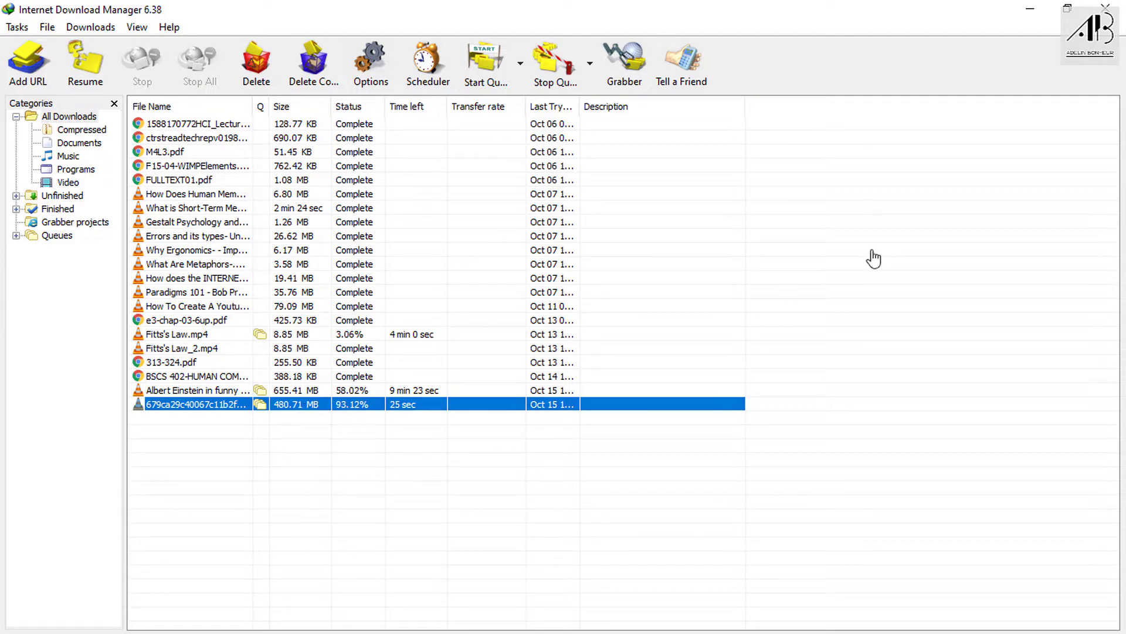
click(1105, 8)
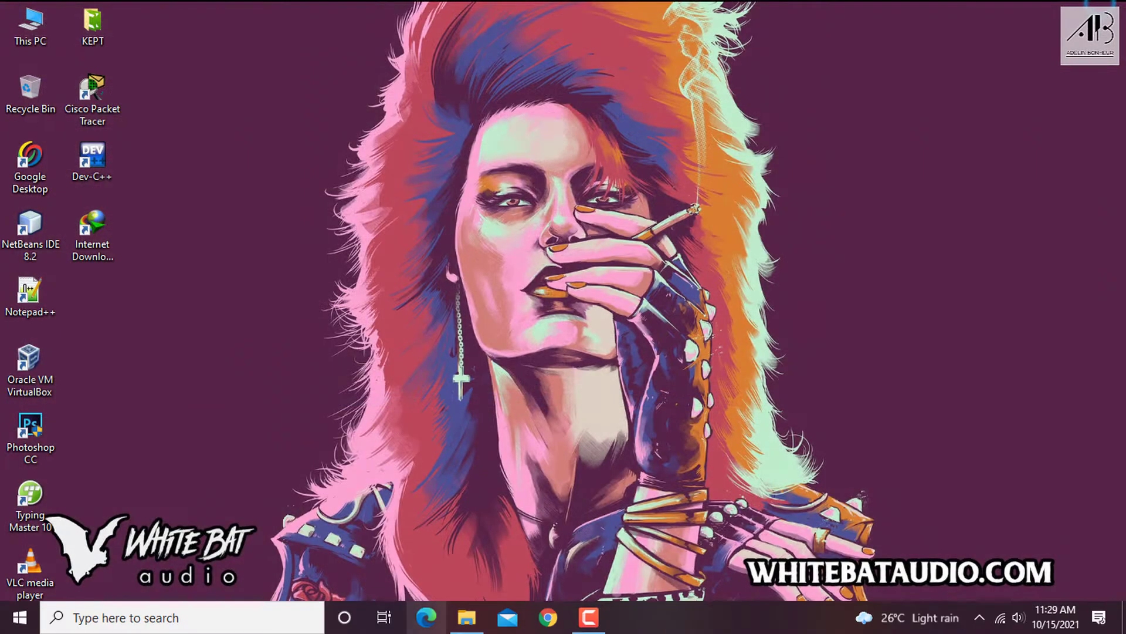
- Switch back to File Explorer, examine the number after the underscore in the rostov_nebula_to_76 folder name without renaming it, and minimize the window
click(460, 622)
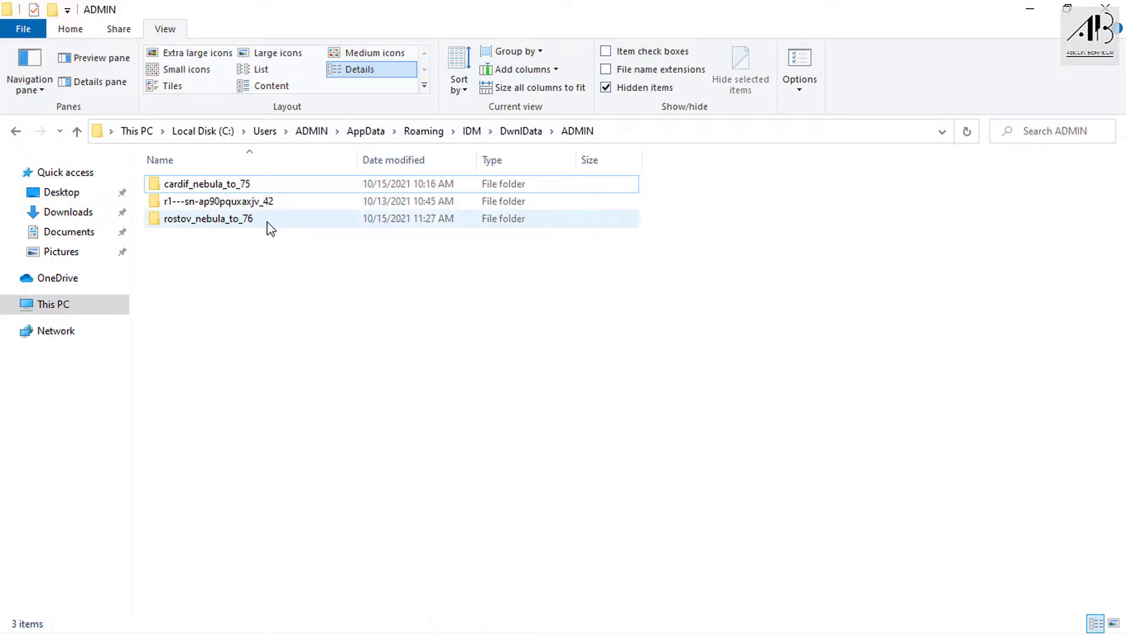
mouse_move(274, 230)
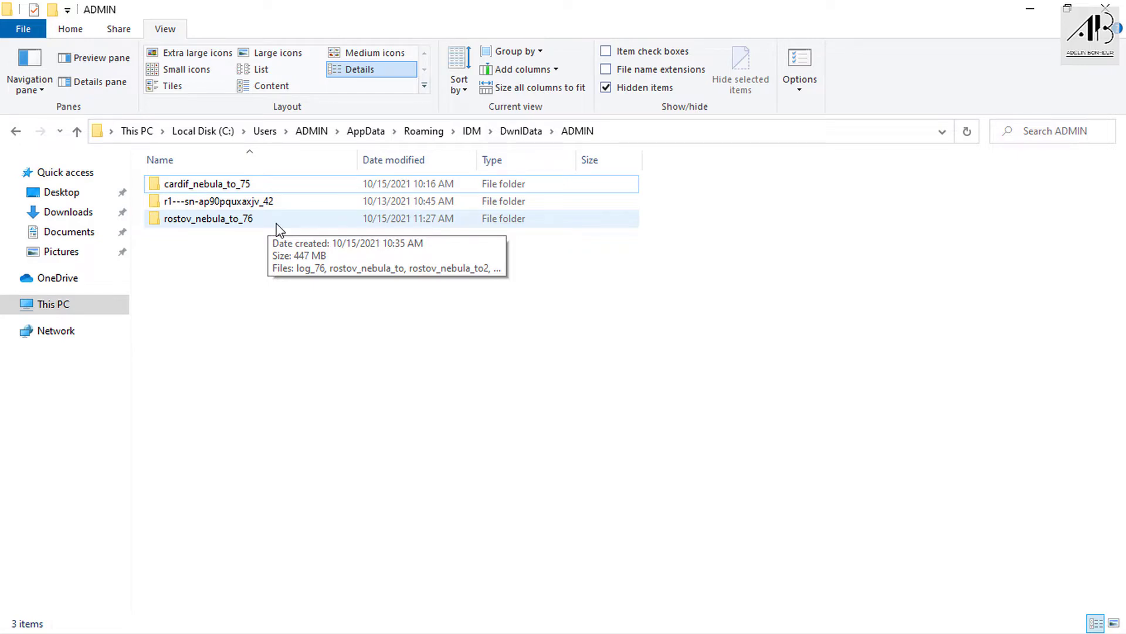
click(249, 220)
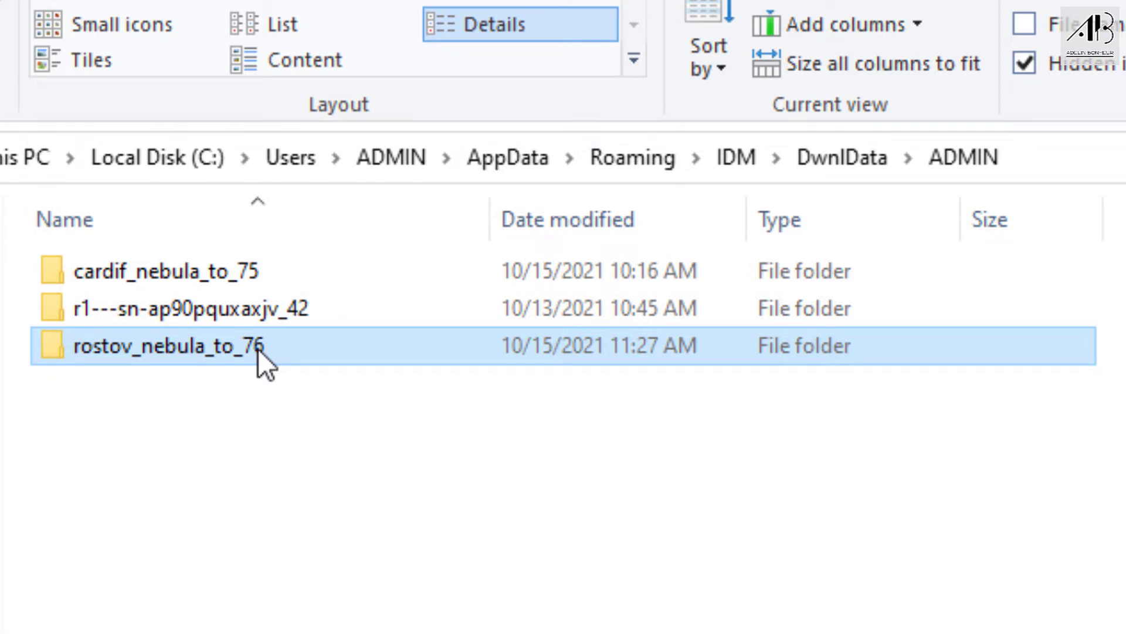
click(258, 347)
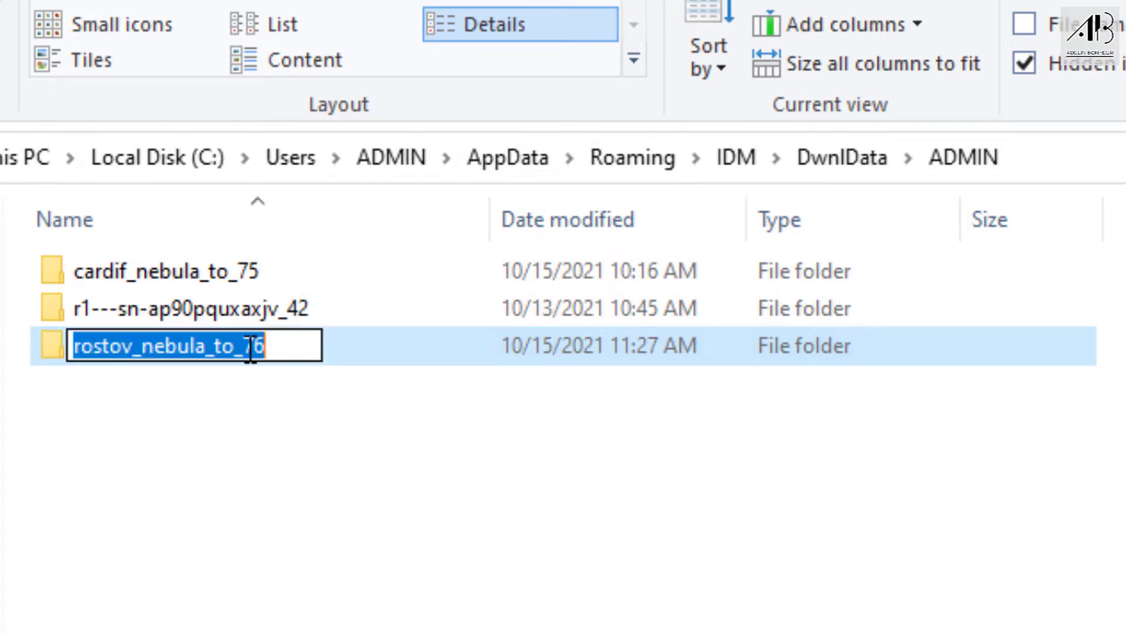
click(249, 347)
drag(248, 350, 269, 350)
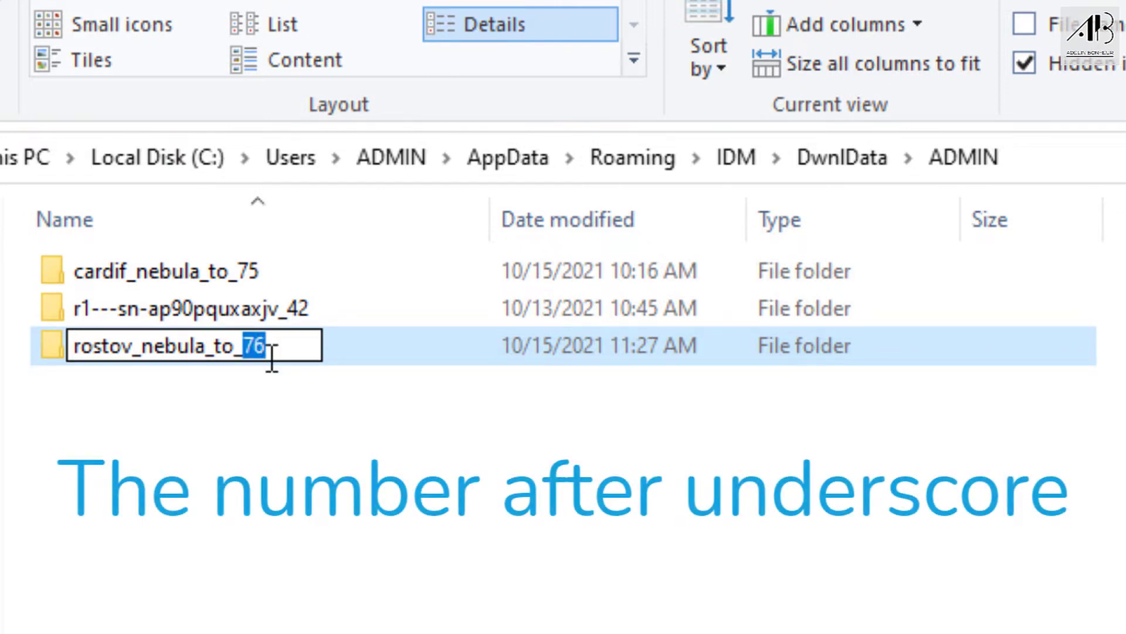
click(276, 481)
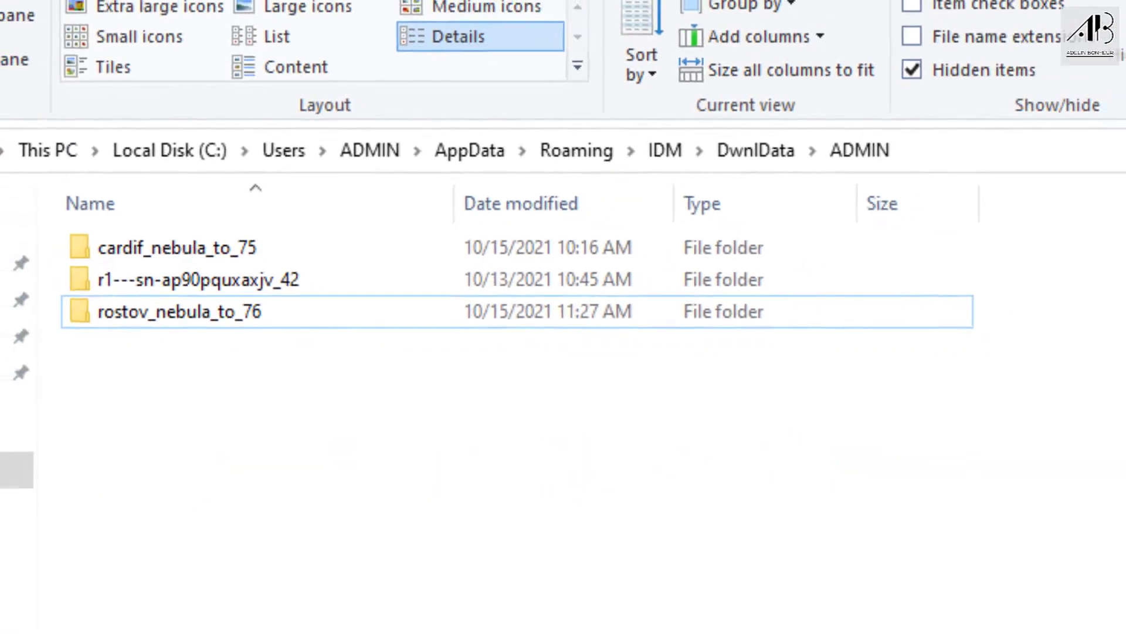
click(1026, 12)
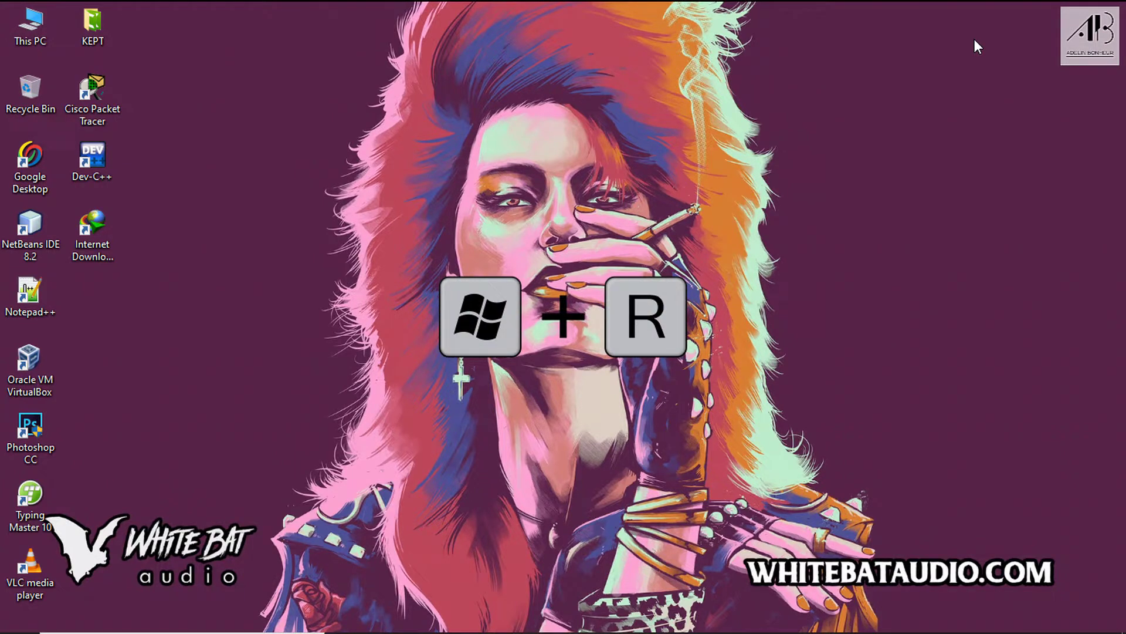
- Launch the Registry Editor by running the regedit command
key(super+r)
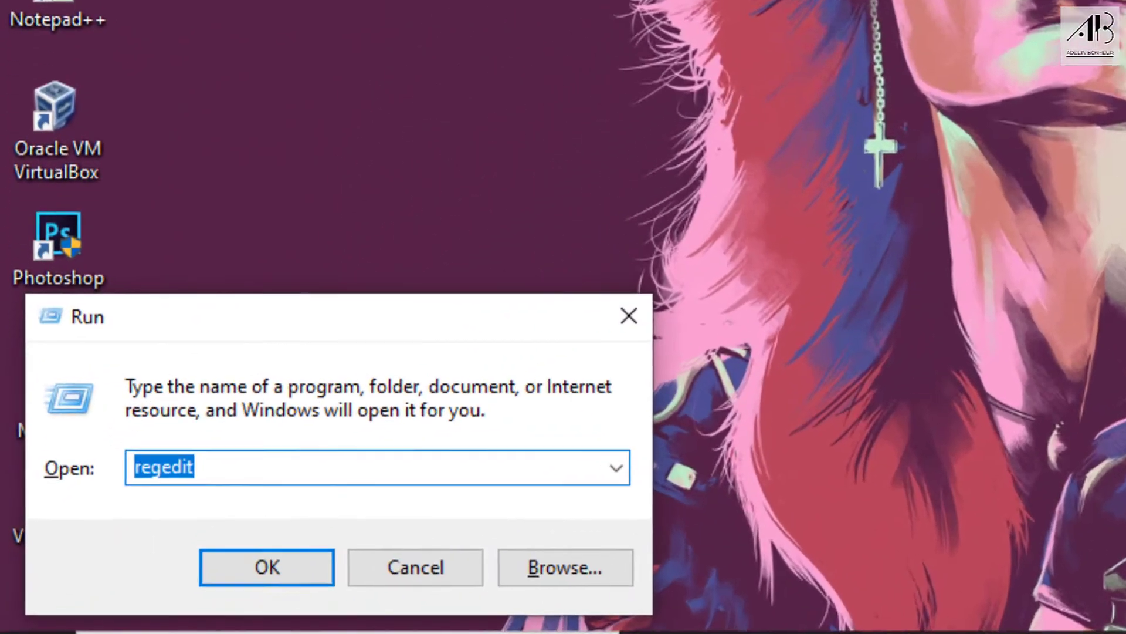
text(reg)
text(edit)
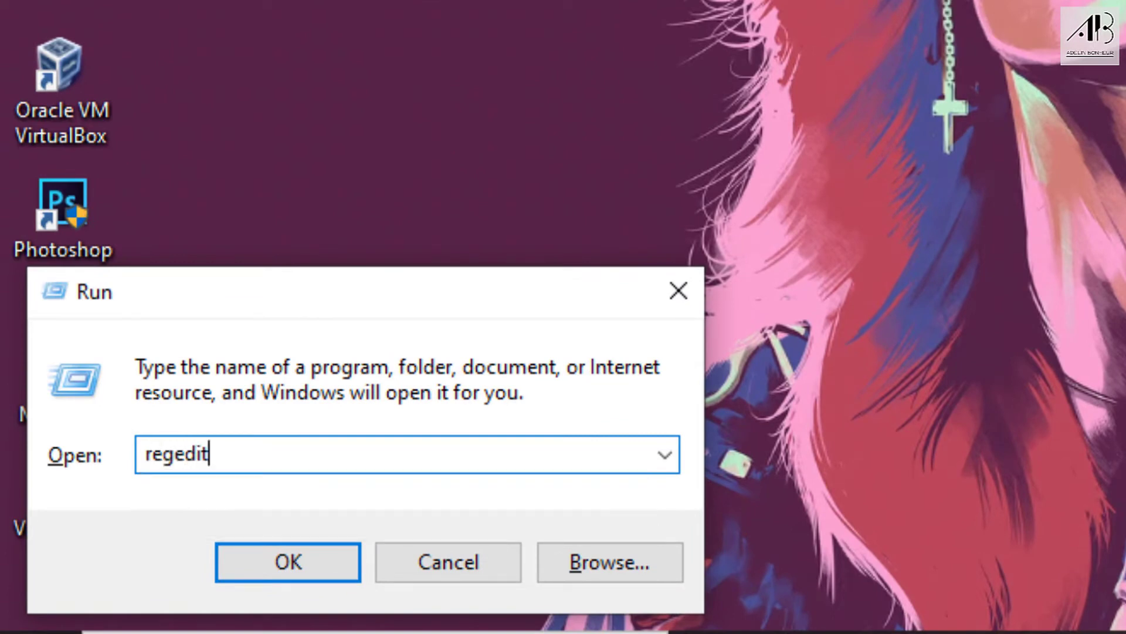
click(318, 560)
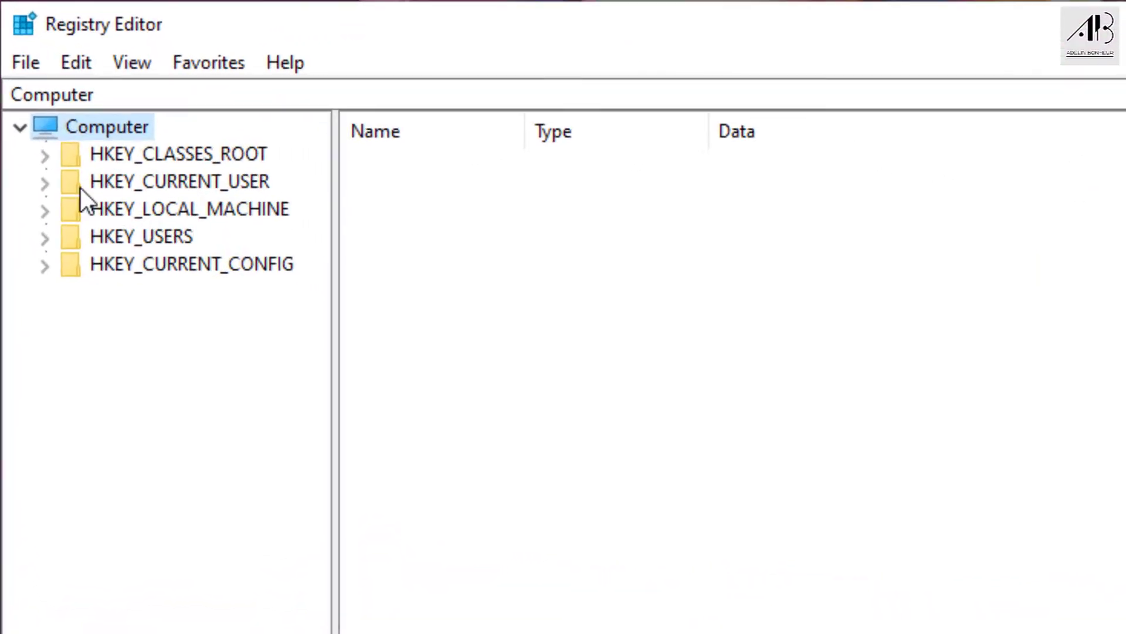
- Expand HKEY_CURRENT_USER\Software\DownloadManager in the registry tree to show its numbered subkeys
click(185, 249)
click(44, 185)
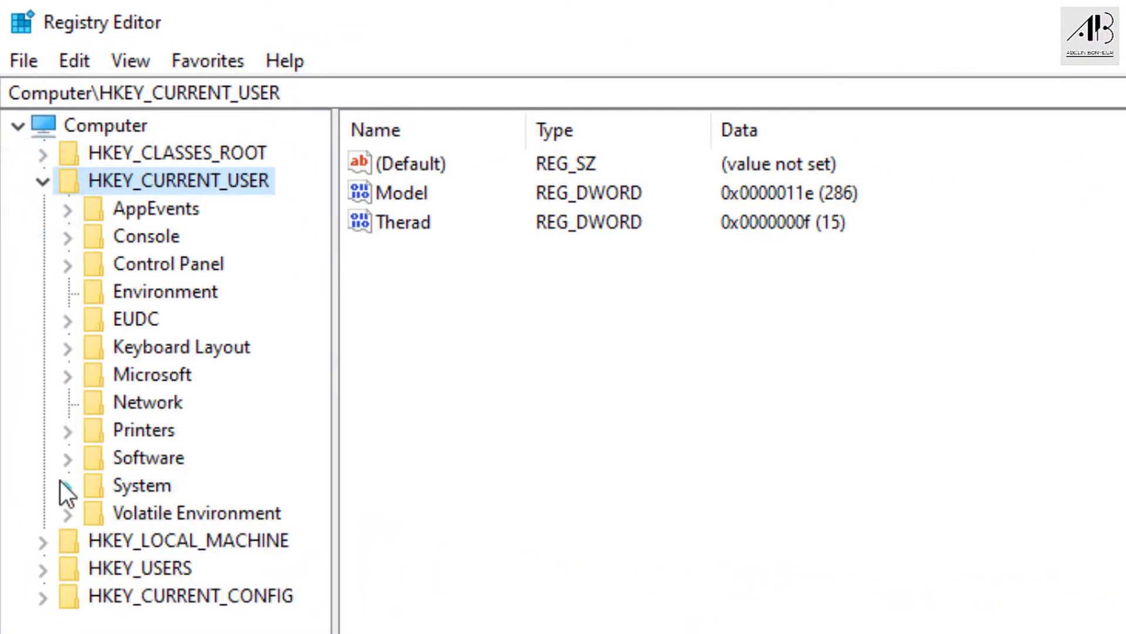
click(69, 460)
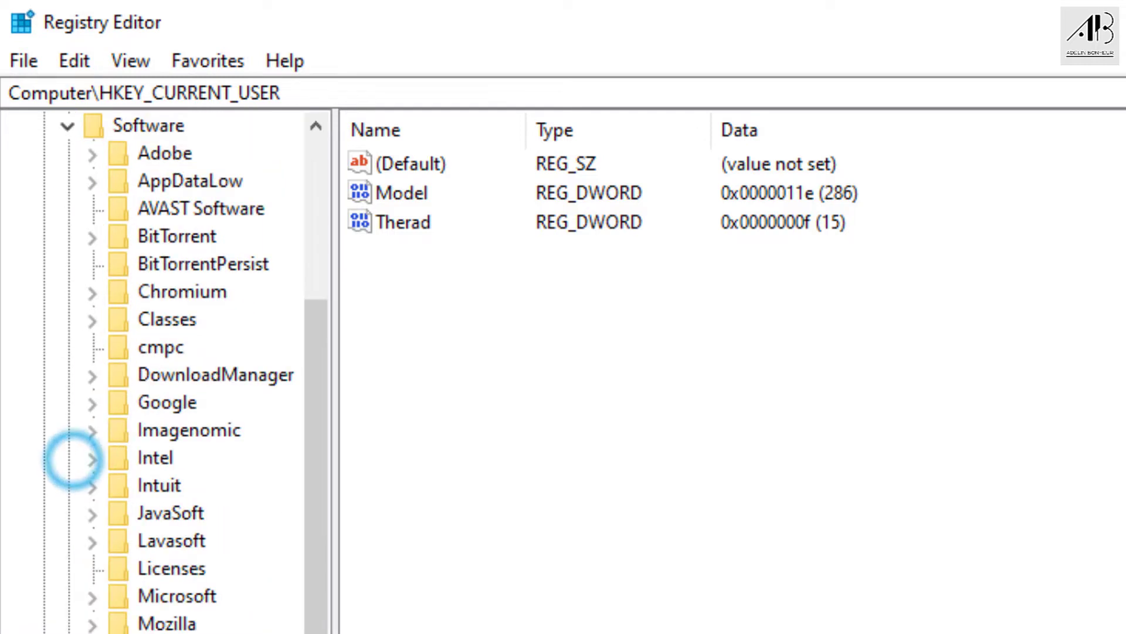
click(91, 376)
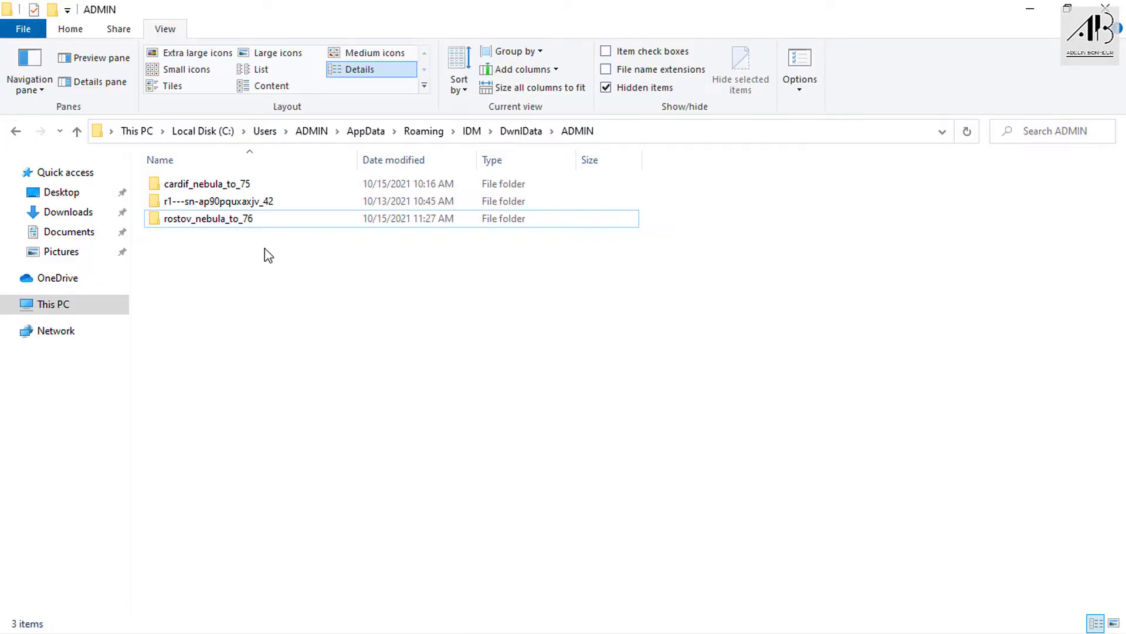
- Recheck the number ending the rostov_nebula_to_76 folder name in File Explorer, and select the matching key 76 under DownloadManager in Registry Editor
click(252, 220)
click(249, 221)
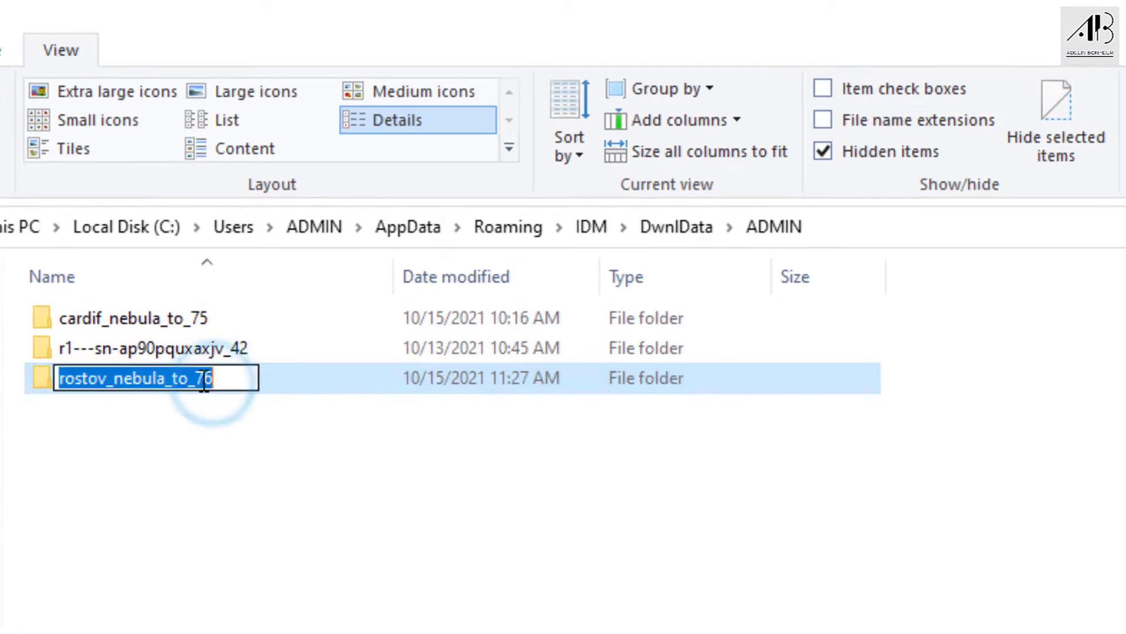
click(213, 382)
drag(213, 381, 196, 382)
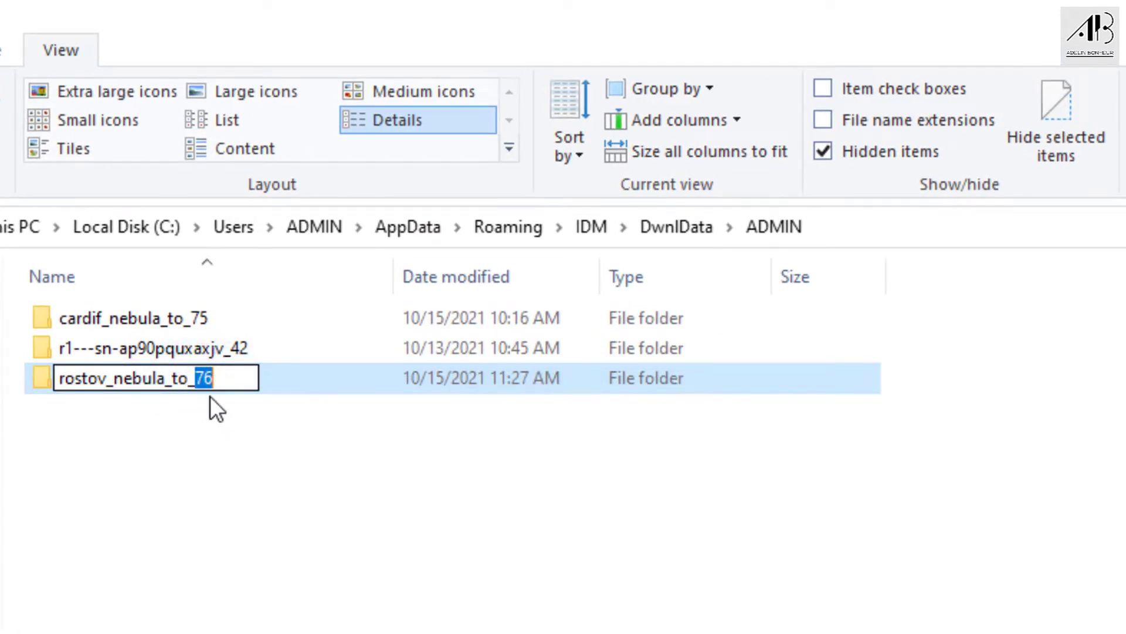
click(220, 435)
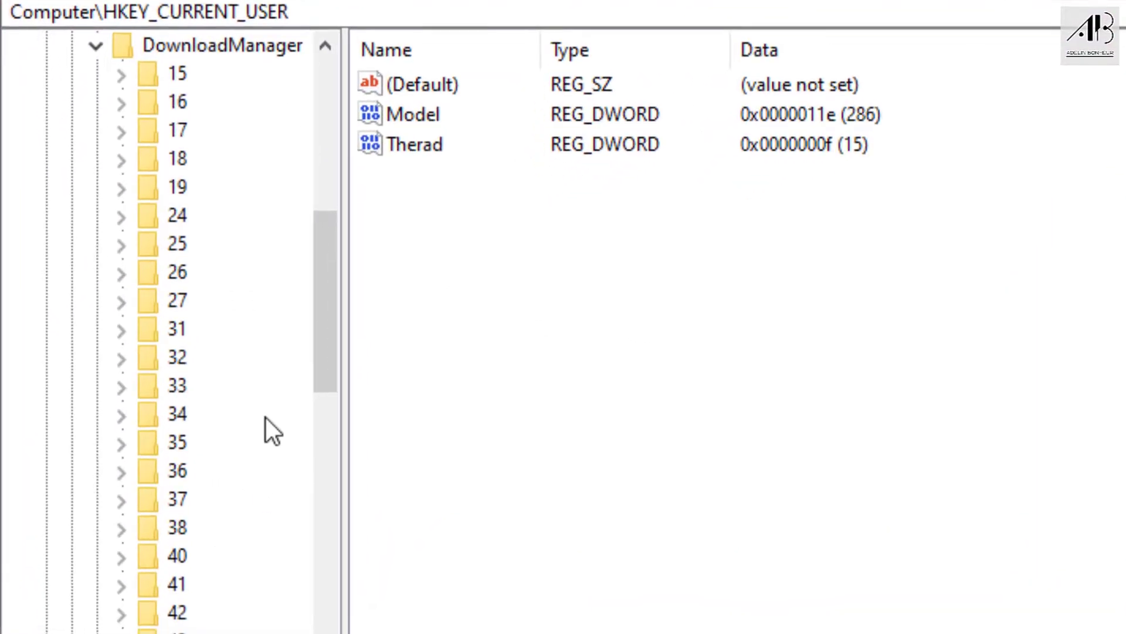
scroll(266, 418, down, 2)
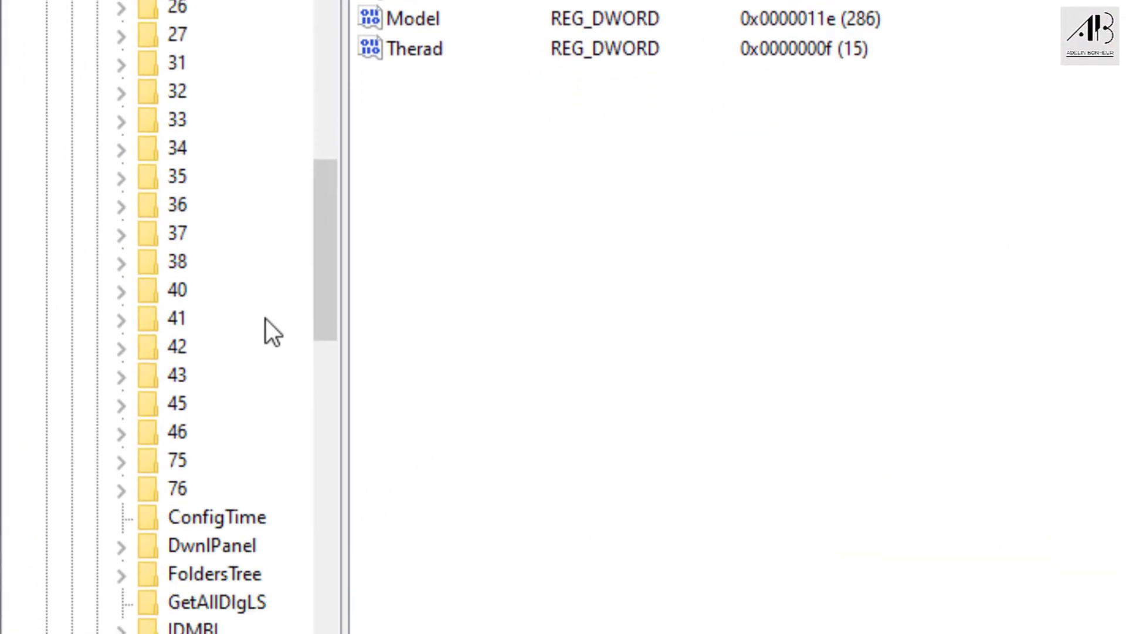
click(182, 583)
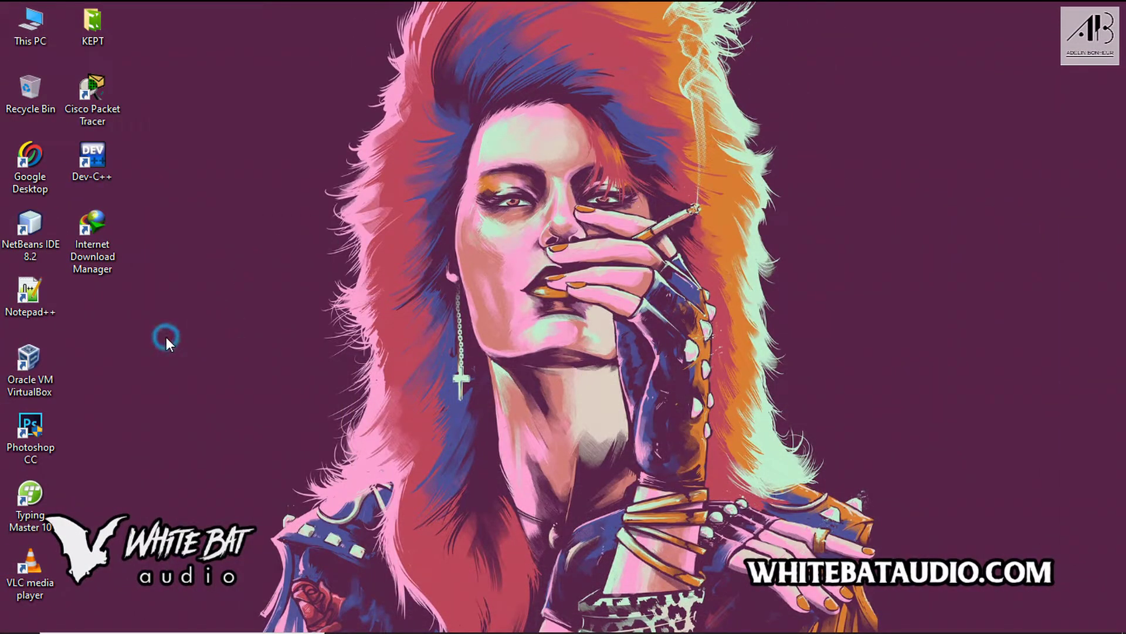
- Create a new folder named IDM-FILES on the desktop
key(ctrl+shift+n)
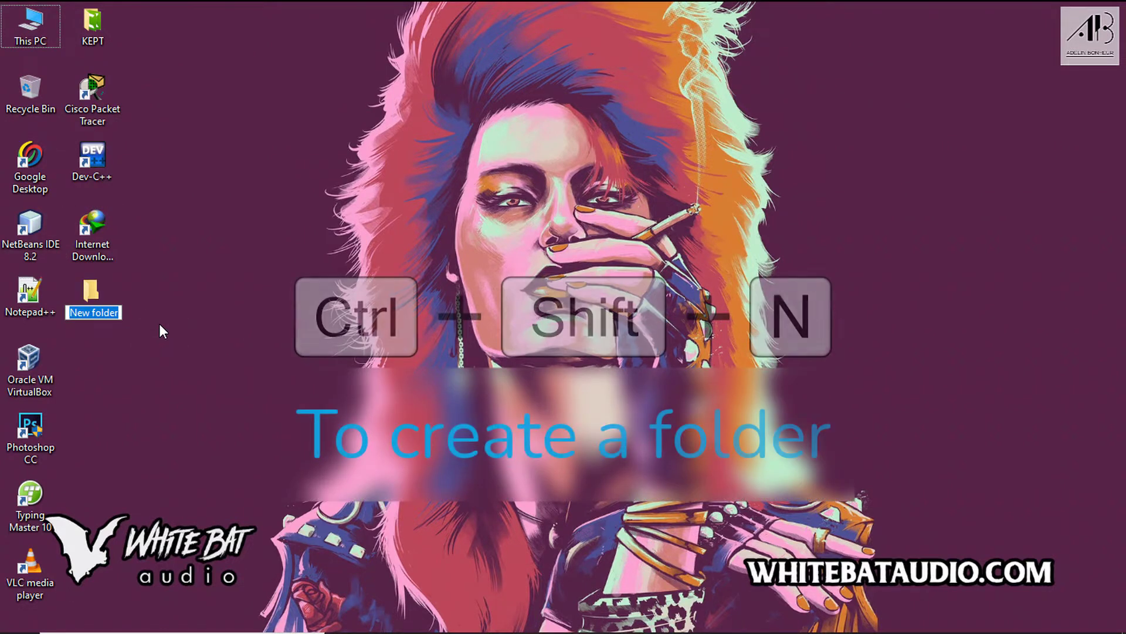
text(IDM)
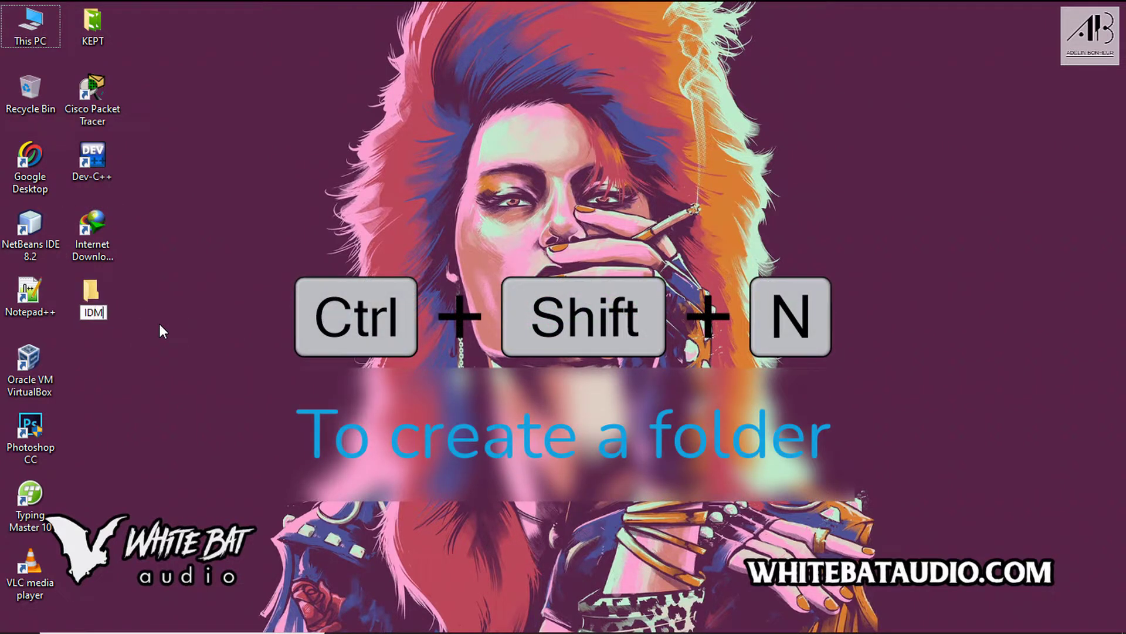
text(-F)
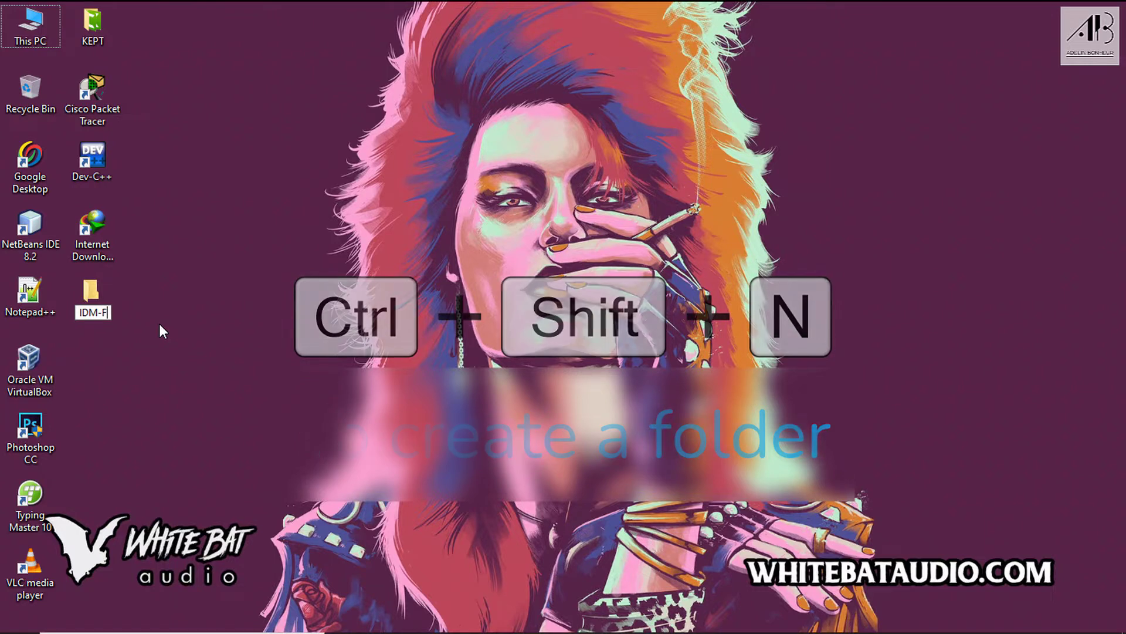
text(ILES)
click(159, 332)
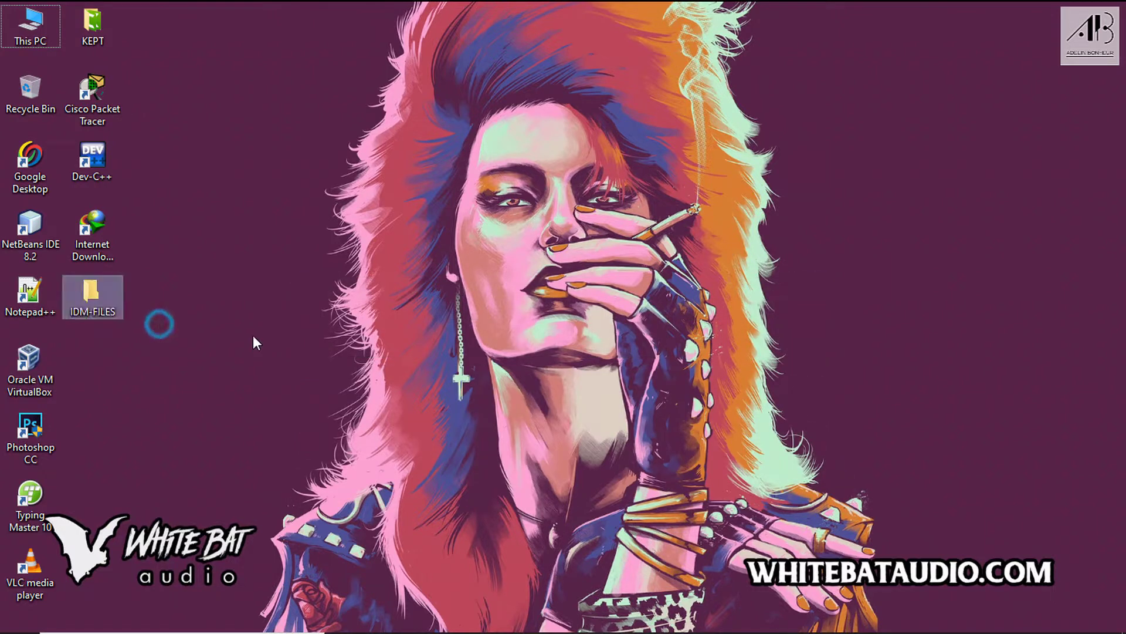
click(425, 403)
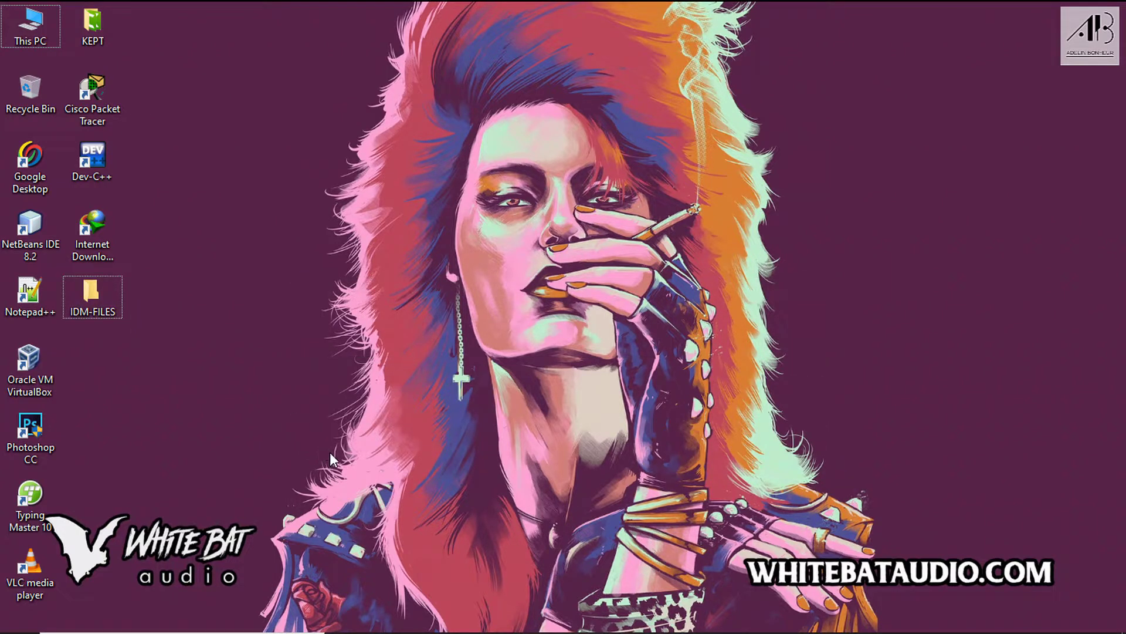
- Switch back to Registry Editor, export DownloadManager key 76 as file1 into the desktop's IDM-FILES folder, and close the editor
click(628, 617)
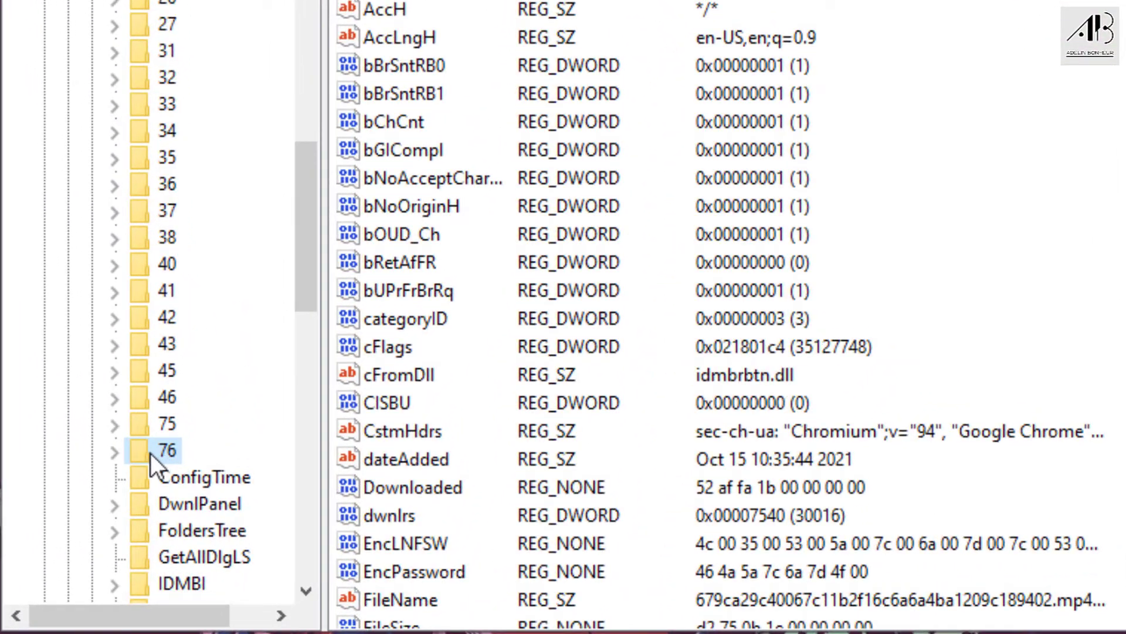
right_click(150, 453)
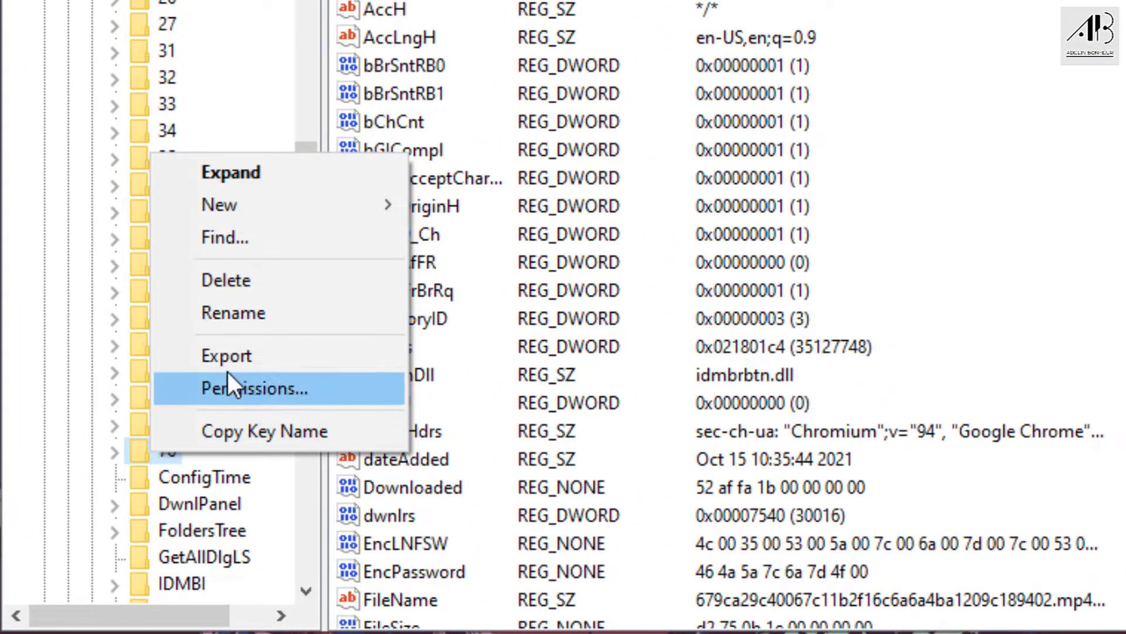
click(235, 359)
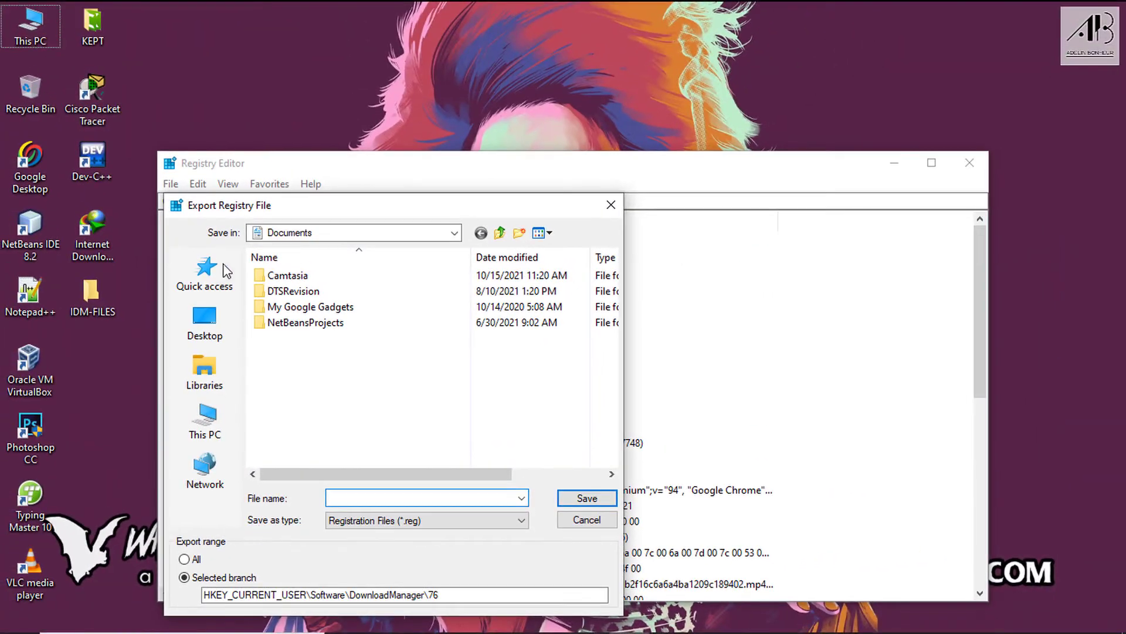
click(206, 322)
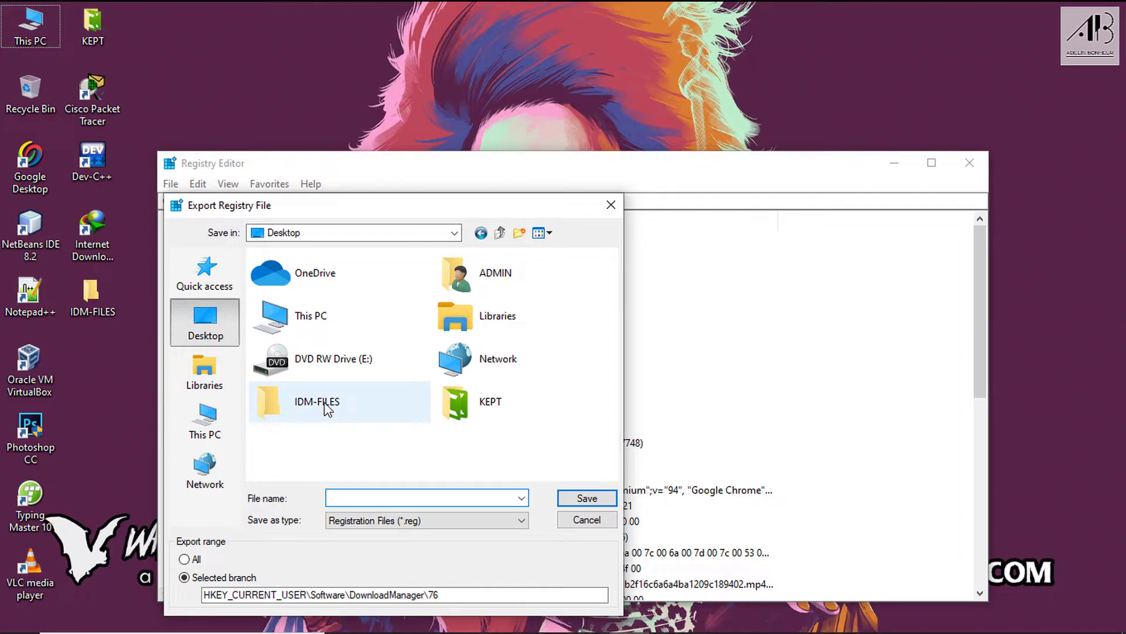
double_click(324, 404)
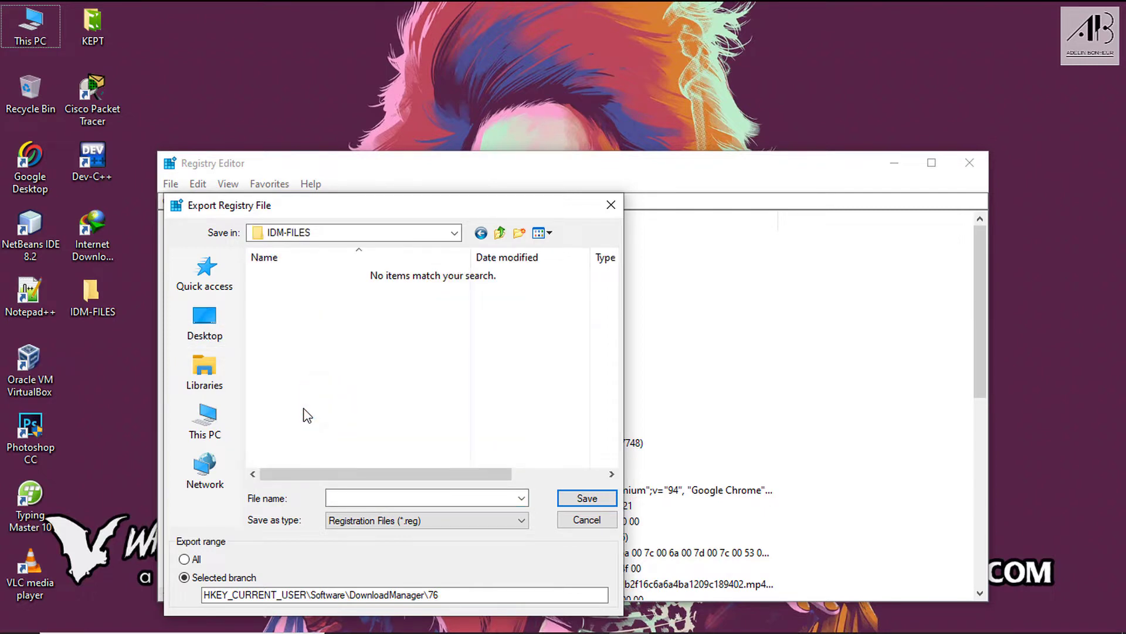
click(344, 498)
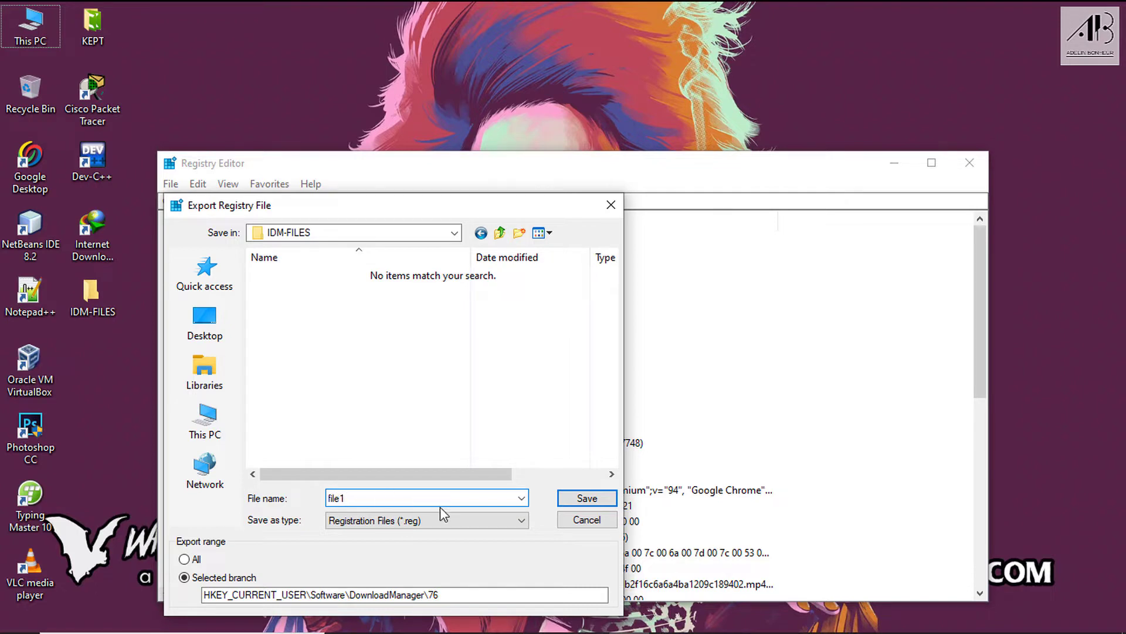
click(585, 499)
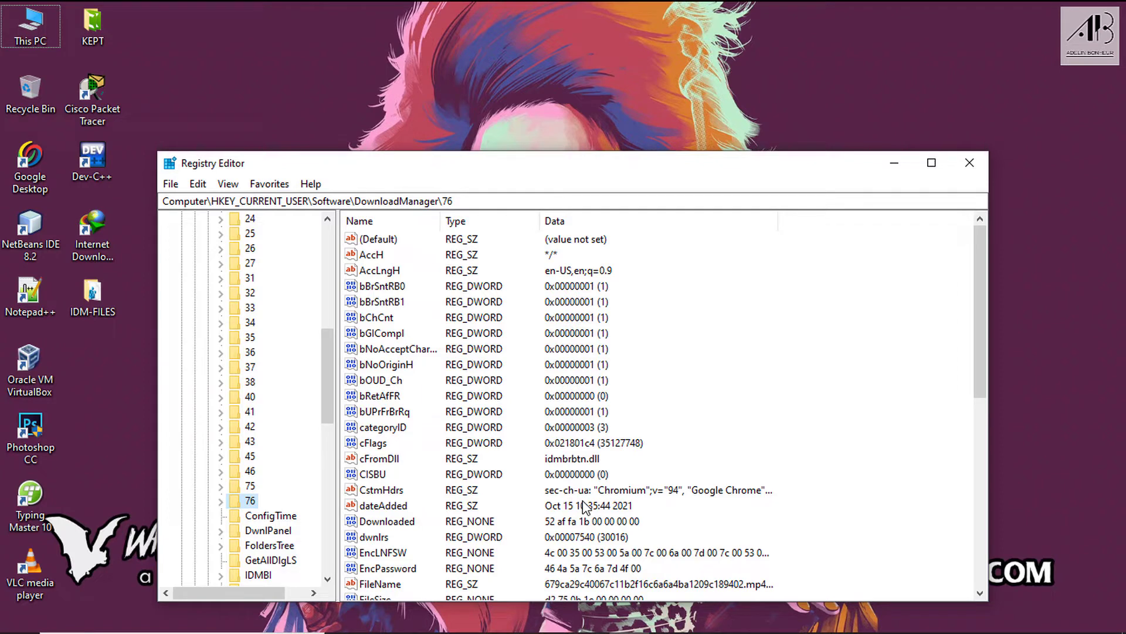
click(969, 162)
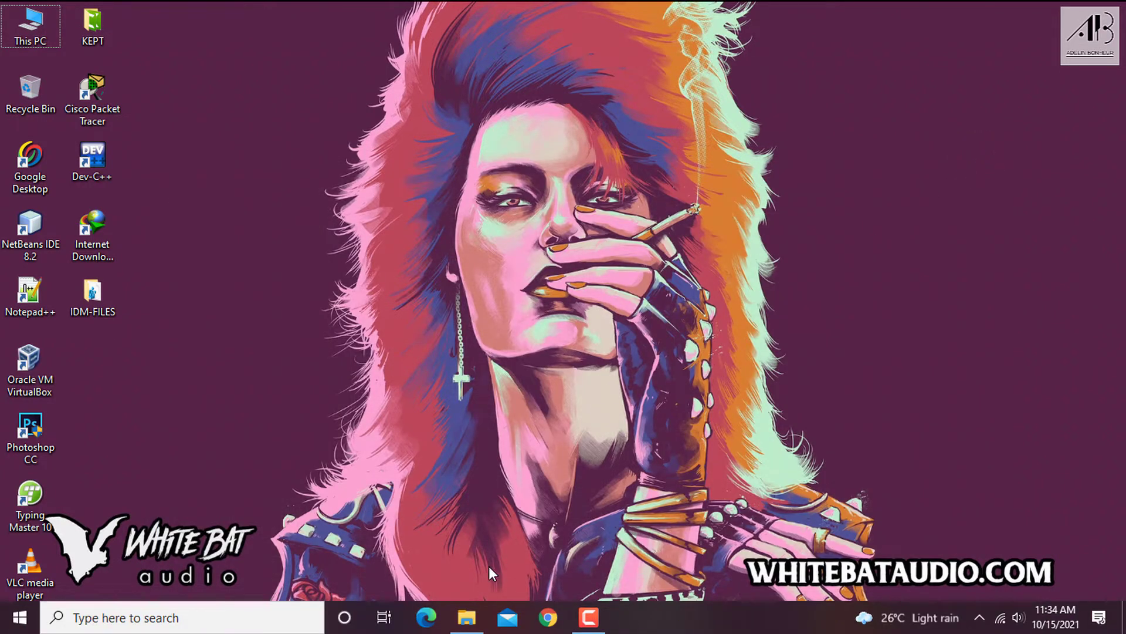
- Copy the rostov_nebula_to_76 folder from the ADMIN download data folder in File Explorer and minimize the window
click(467, 621)
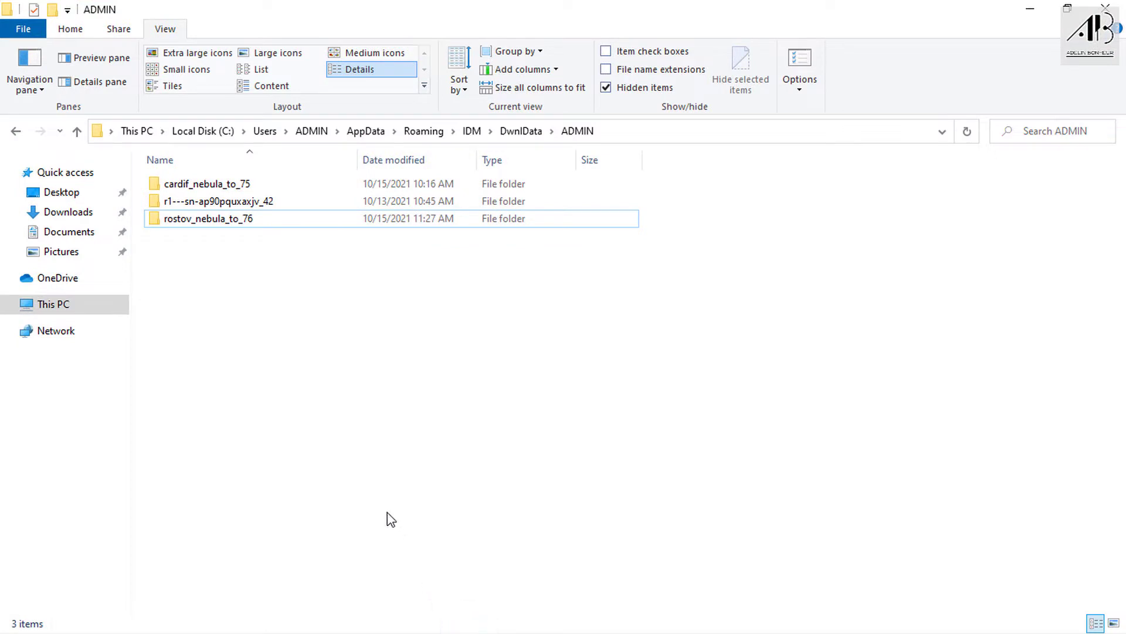
click(231, 219)
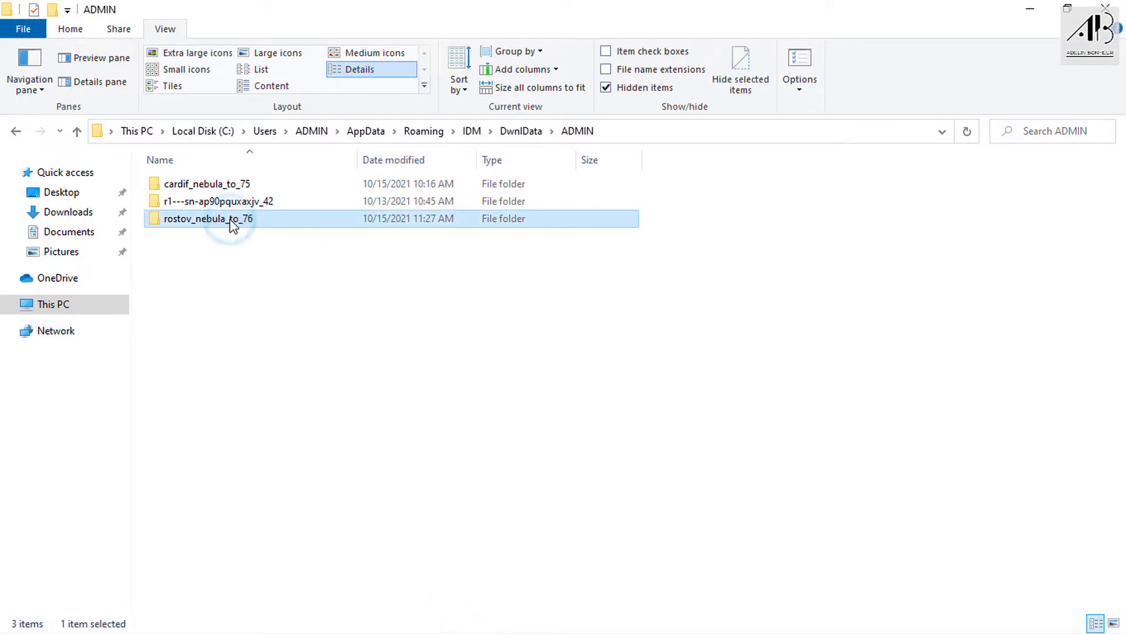
right_click(231, 221)
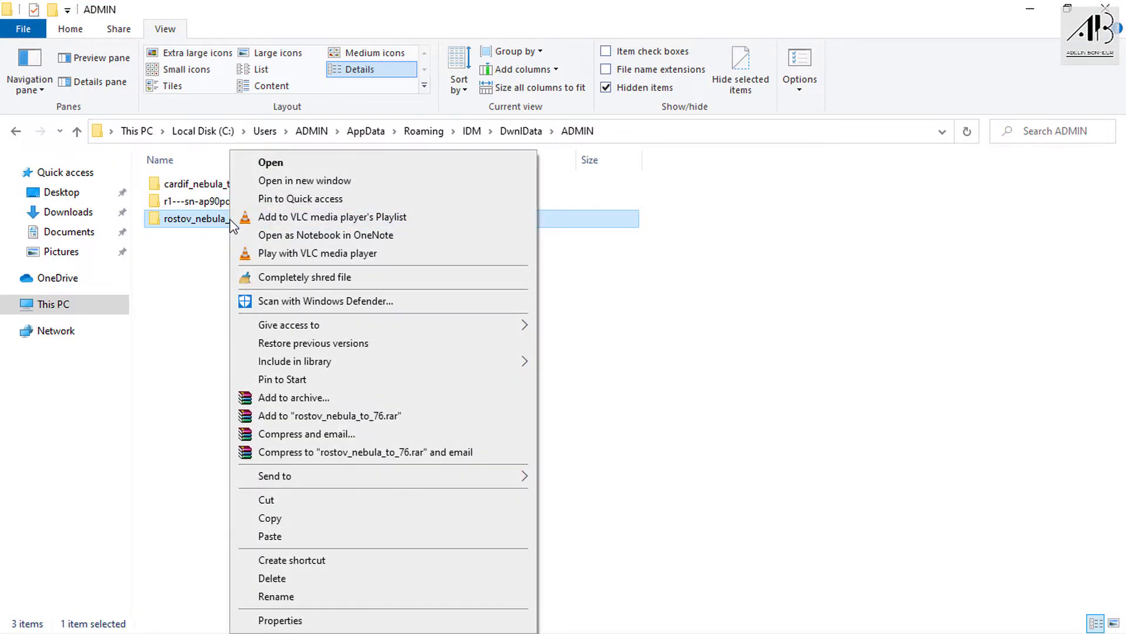
click(274, 518)
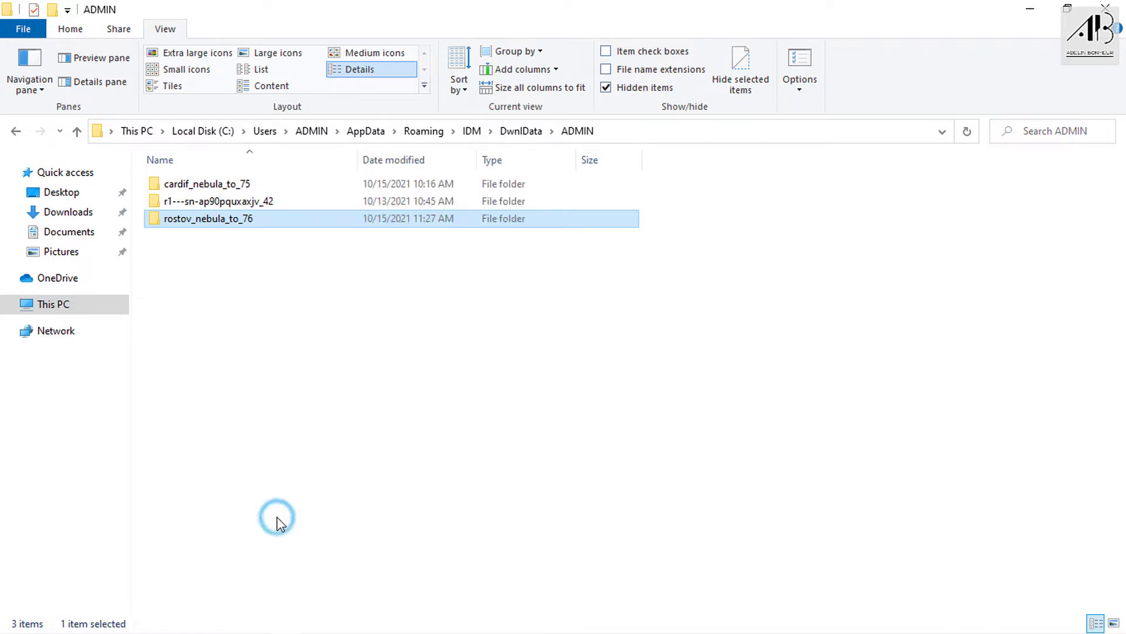
click(283, 523)
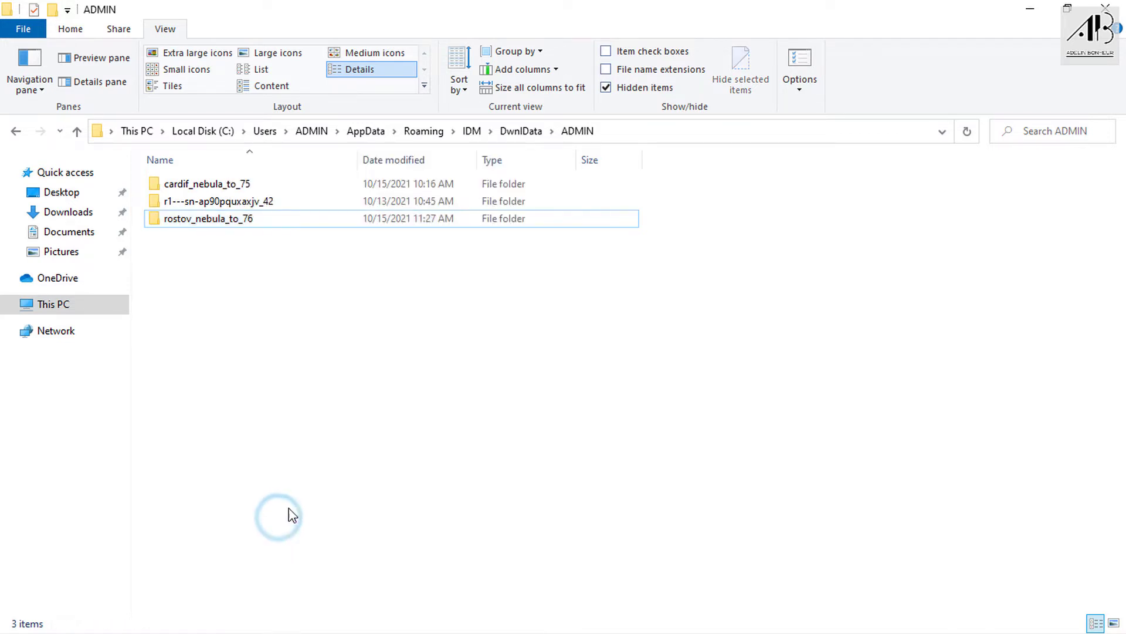
click(1022, 13)
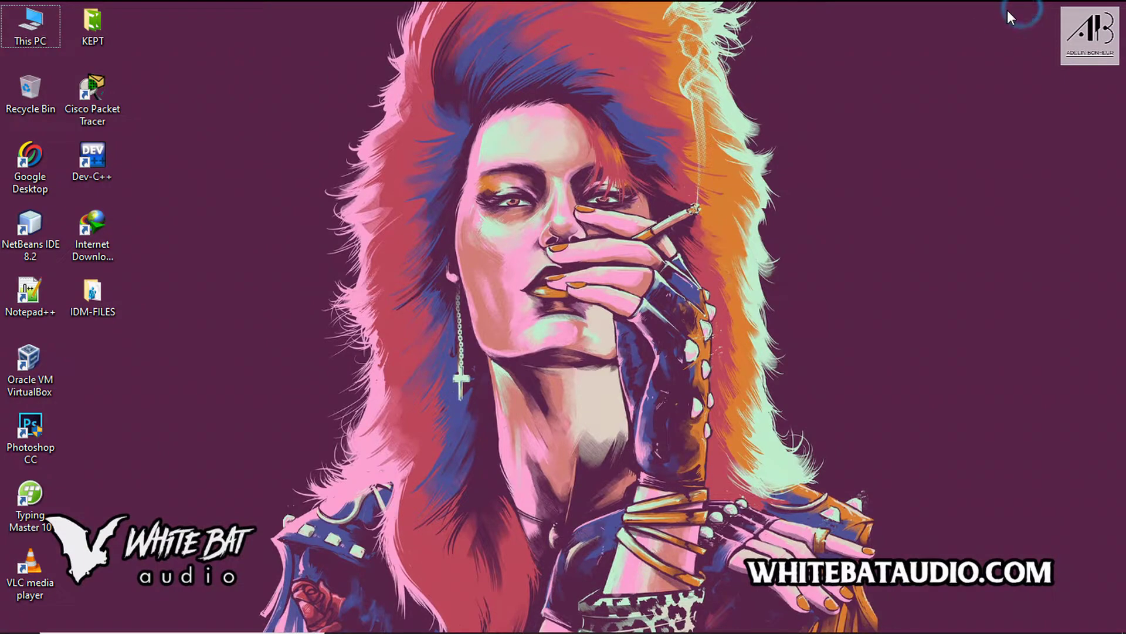
- Paste the copied rostov_nebula_to_76 folder into the desktop's IDM-FILES folder
click(104, 300)
double_click(105, 300)
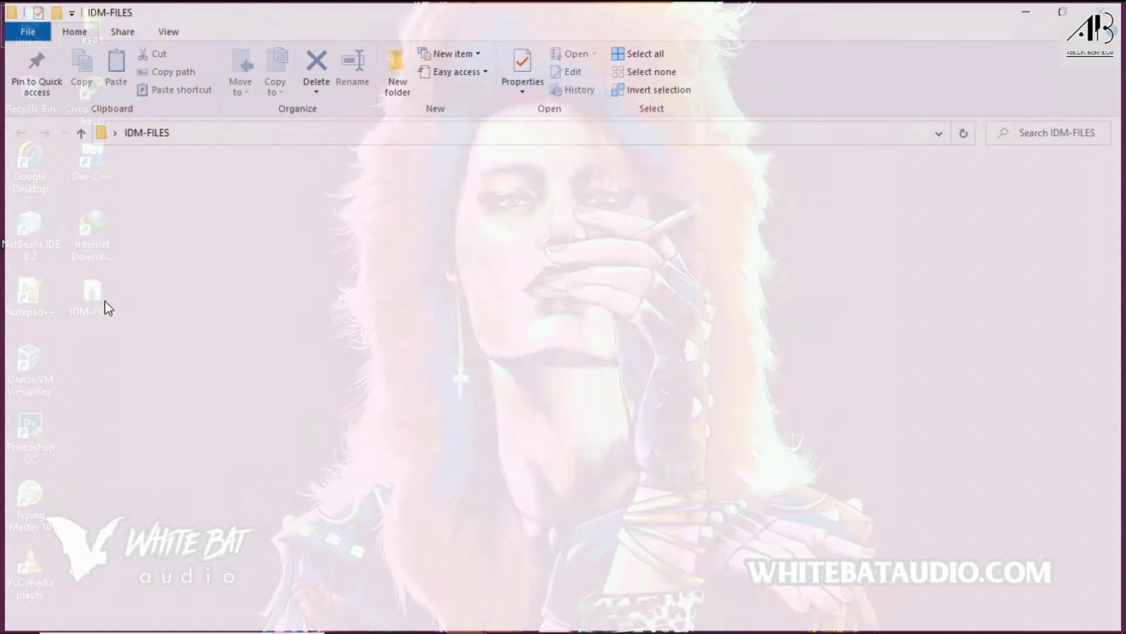
right_click(332, 260)
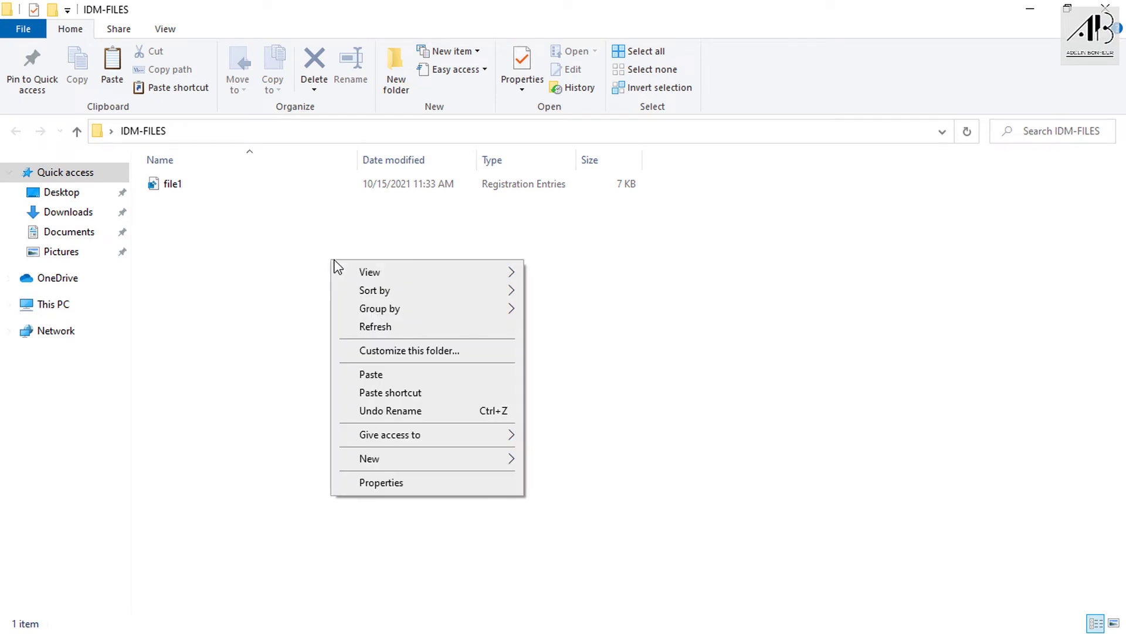
click(376, 374)
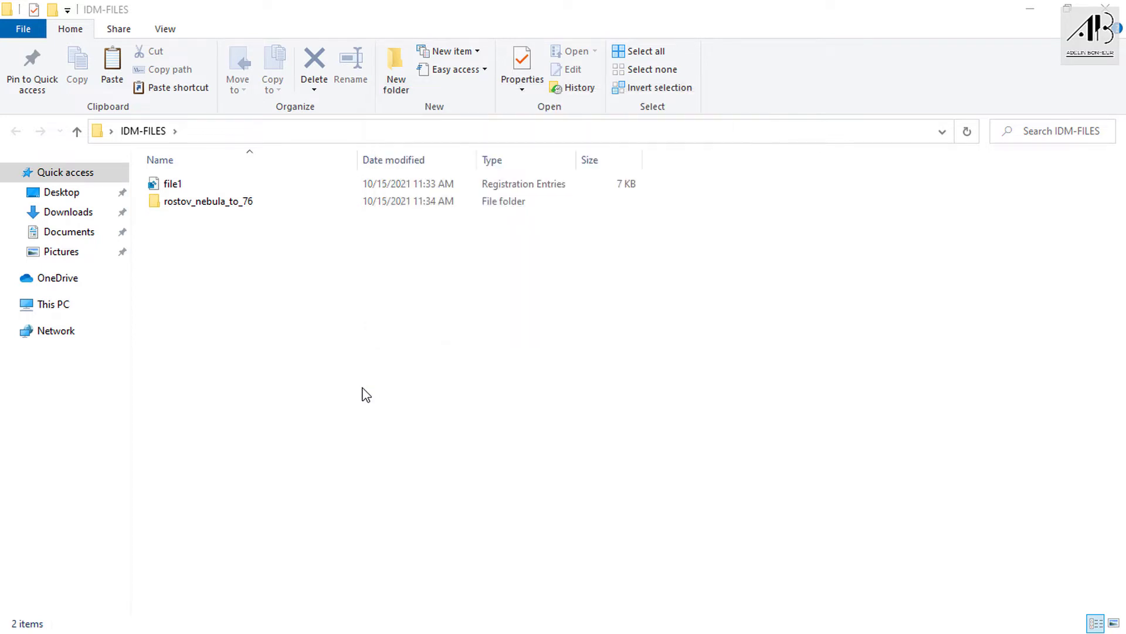
click(363, 389)
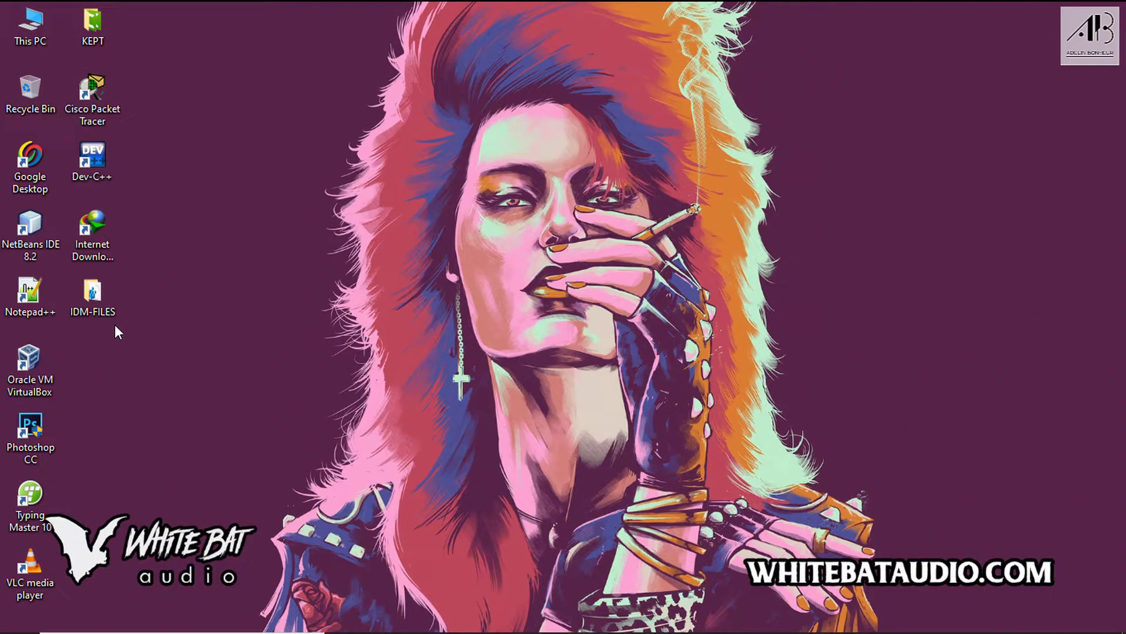
- Copy the desktop's IDM-FILES folder and, in File Explorer, paste it into the root of USB Drive (F:)
right_click(100, 305)
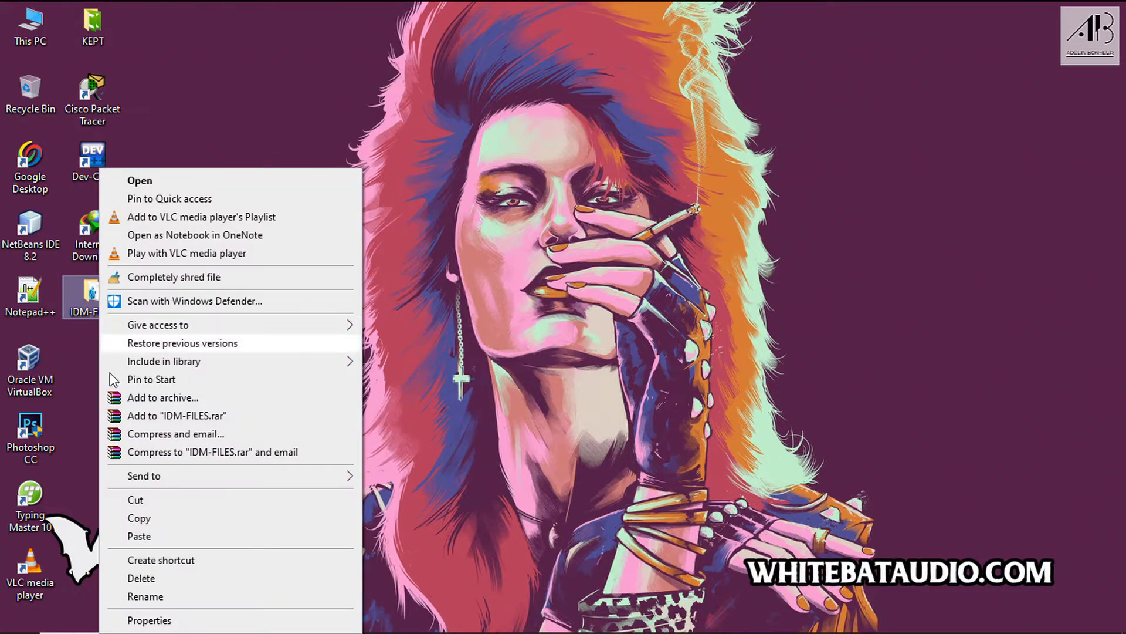
click(146, 520)
click(544, 374)
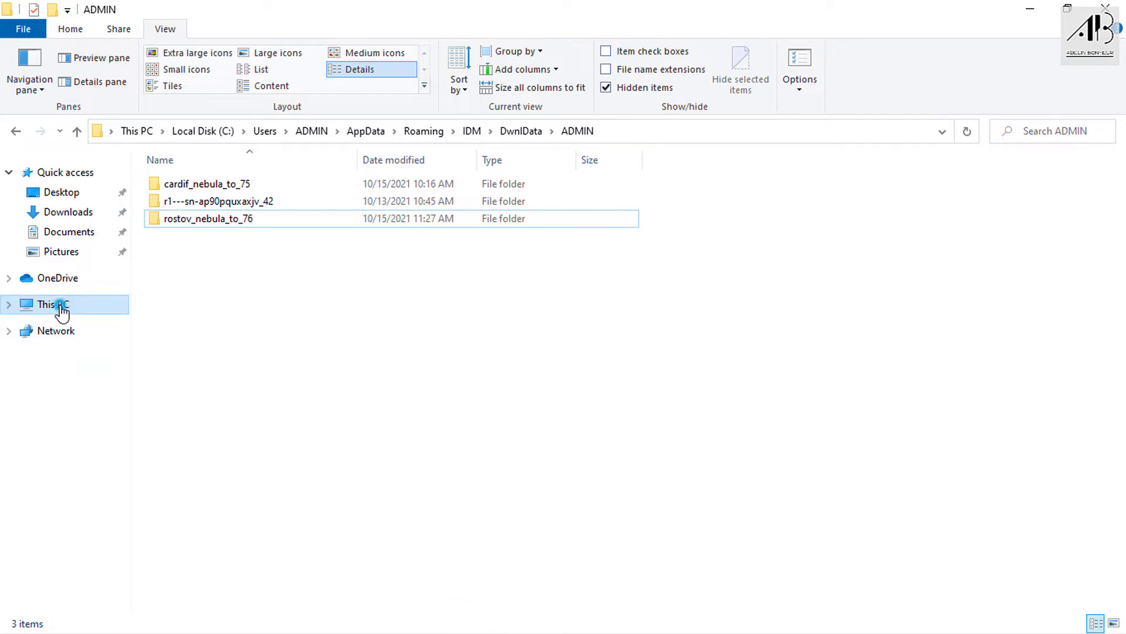
click(62, 311)
click(508, 453)
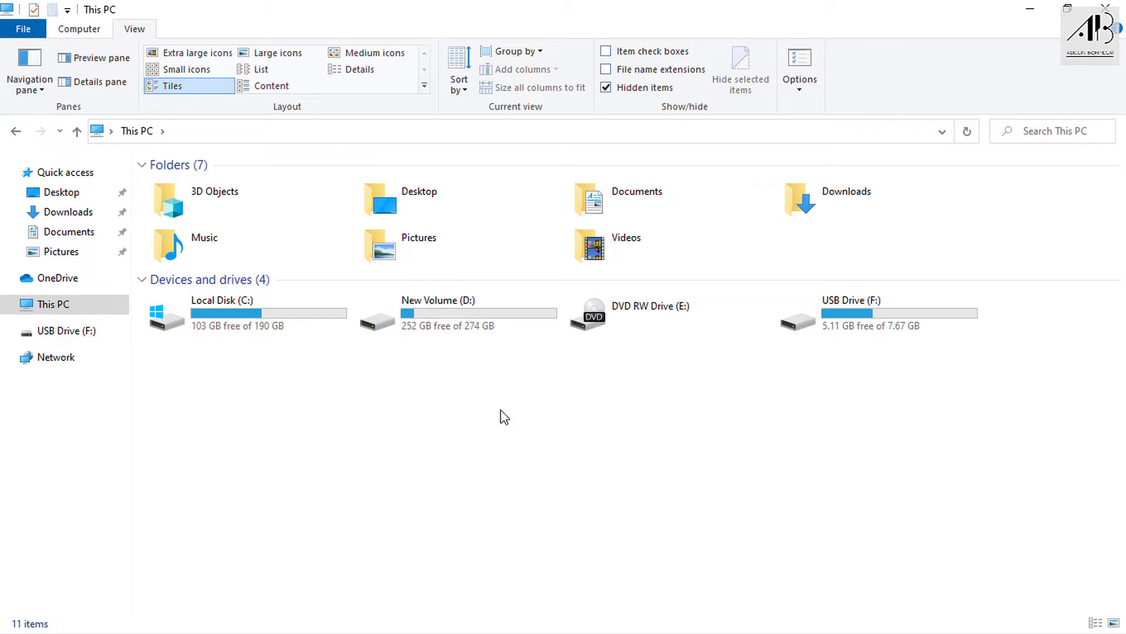
click(860, 326)
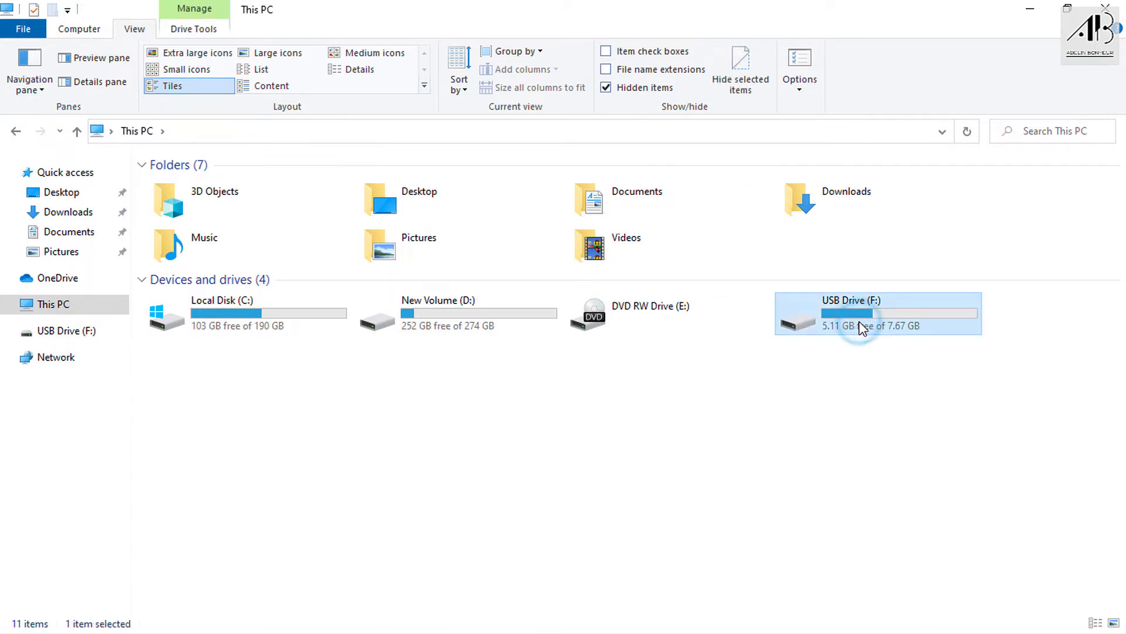
double_click(860, 326)
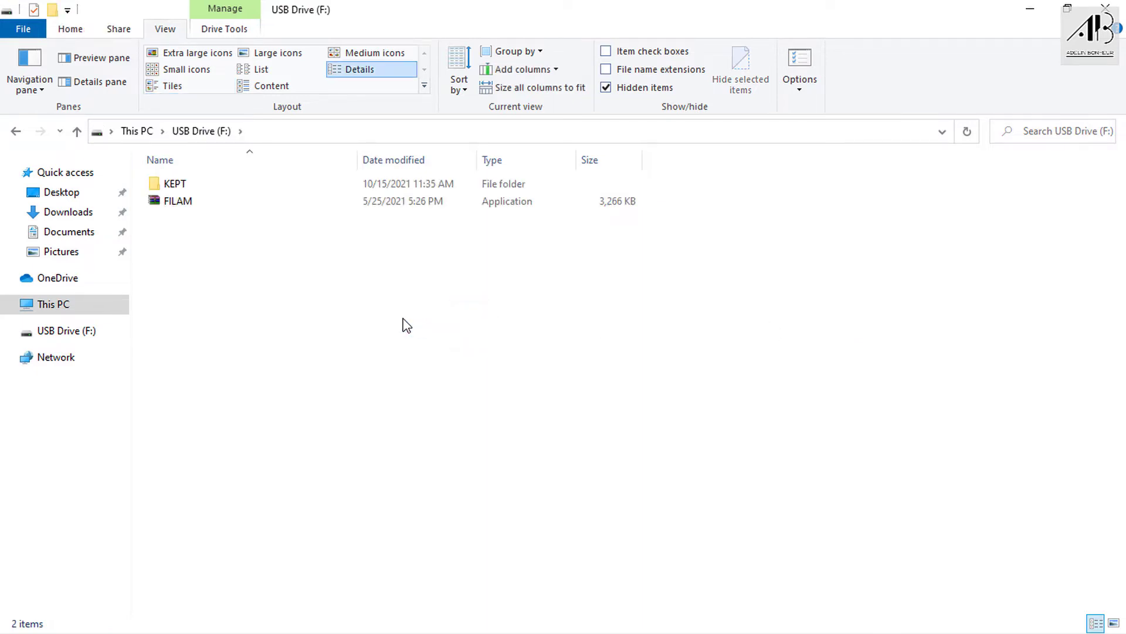
right_click(403, 319)
click(438, 432)
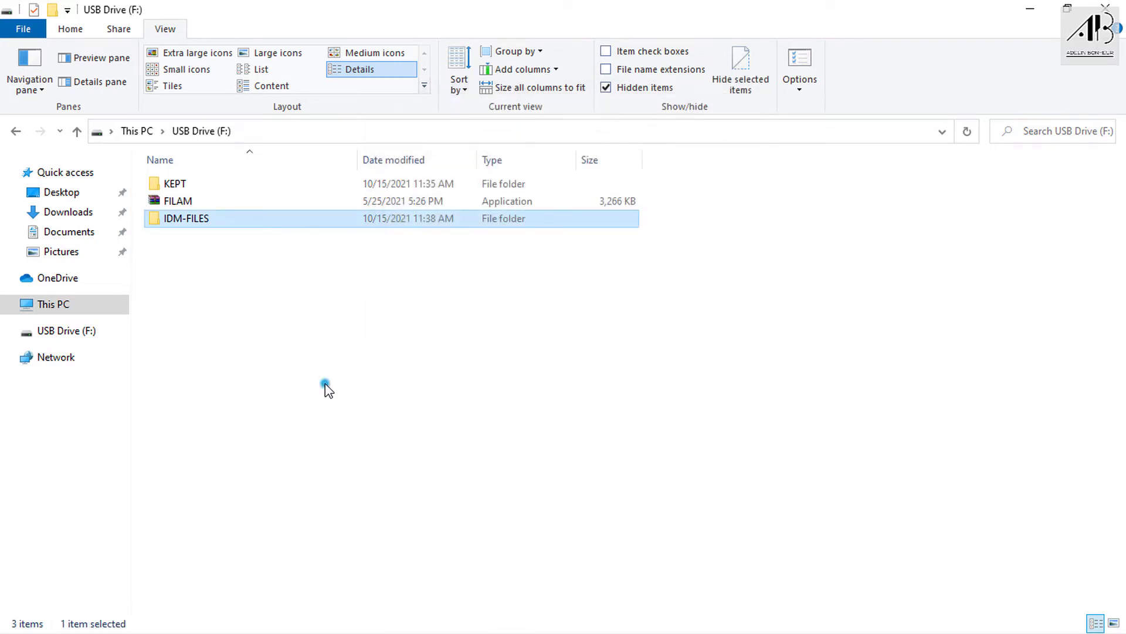
click(325, 385)
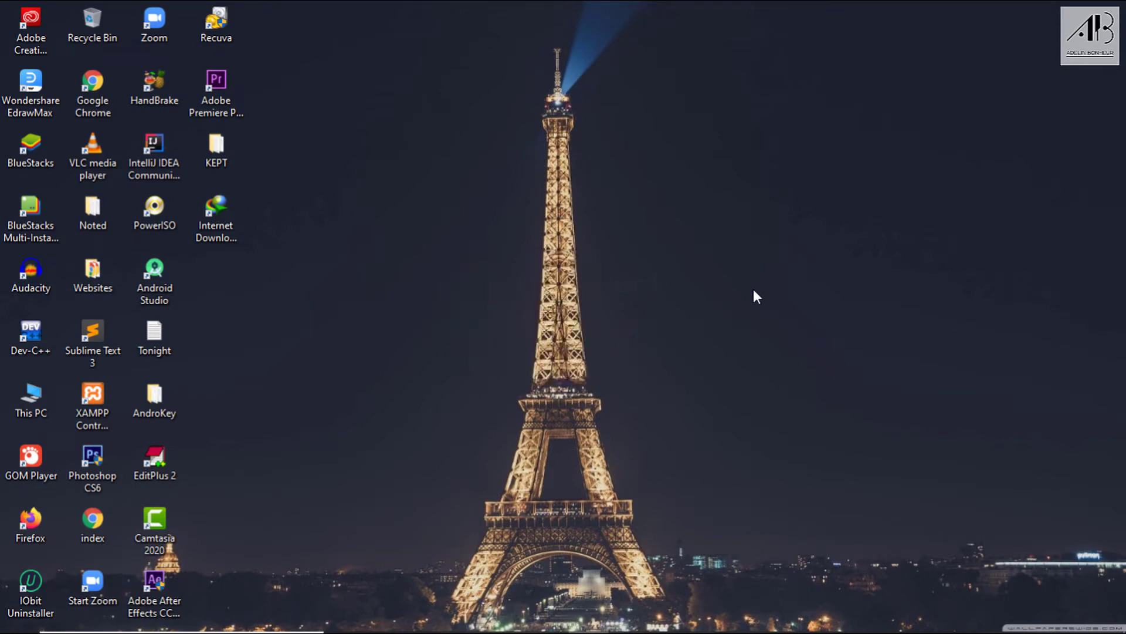
- Open Internet Download Manager on the second computer, examine its list of downloads, and close the window
double_click(219, 205)
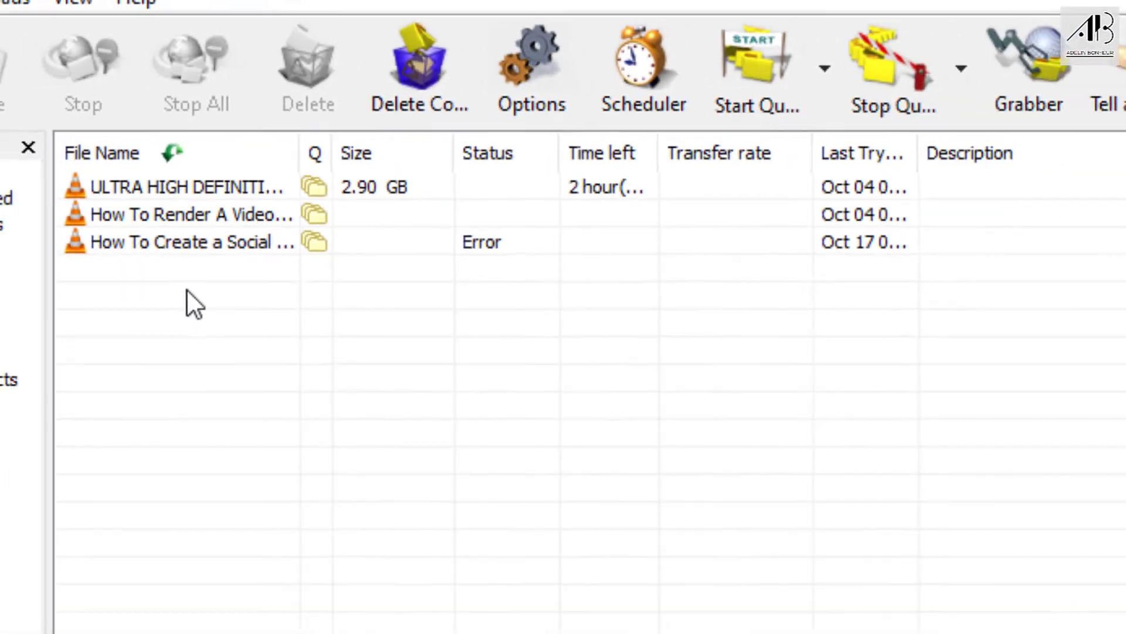
click(1106, 6)
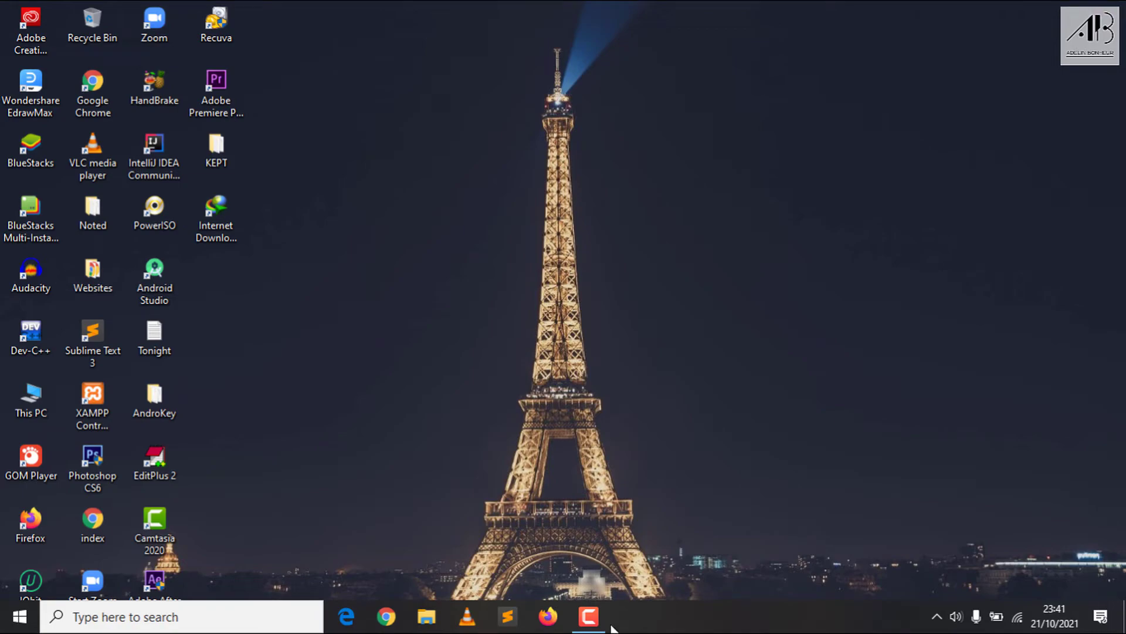
- In File Explorer, open IDM-FILES on USB Drive (G:) and merge the file1 registration entries into the registry
click(426, 616)
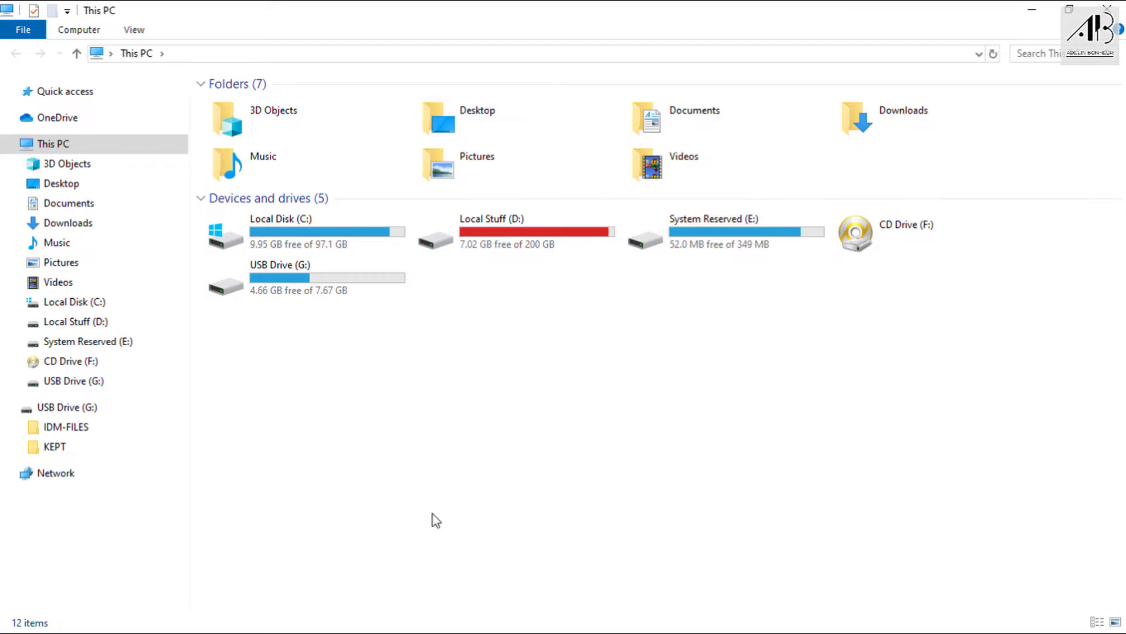
double_click(236, 284)
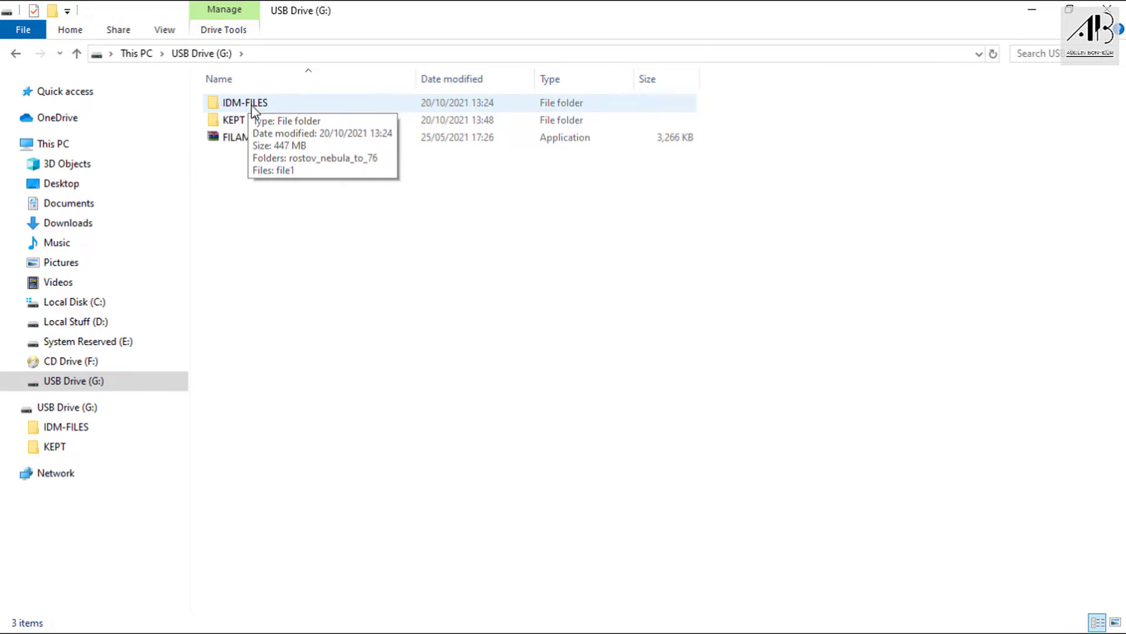
double_click(252, 105)
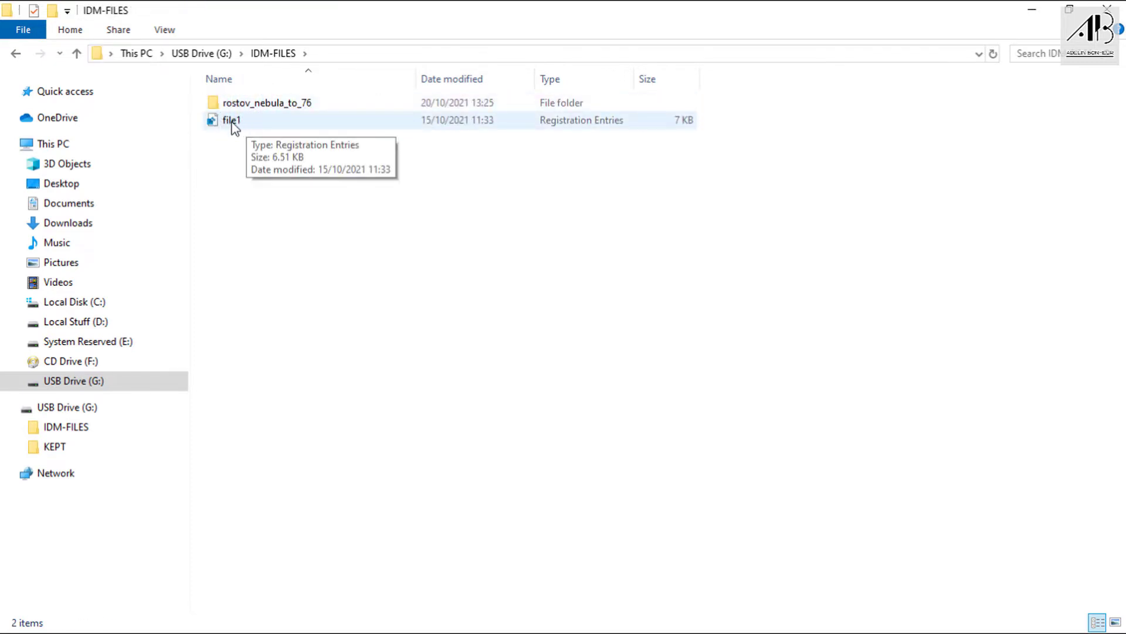
double_click(233, 123)
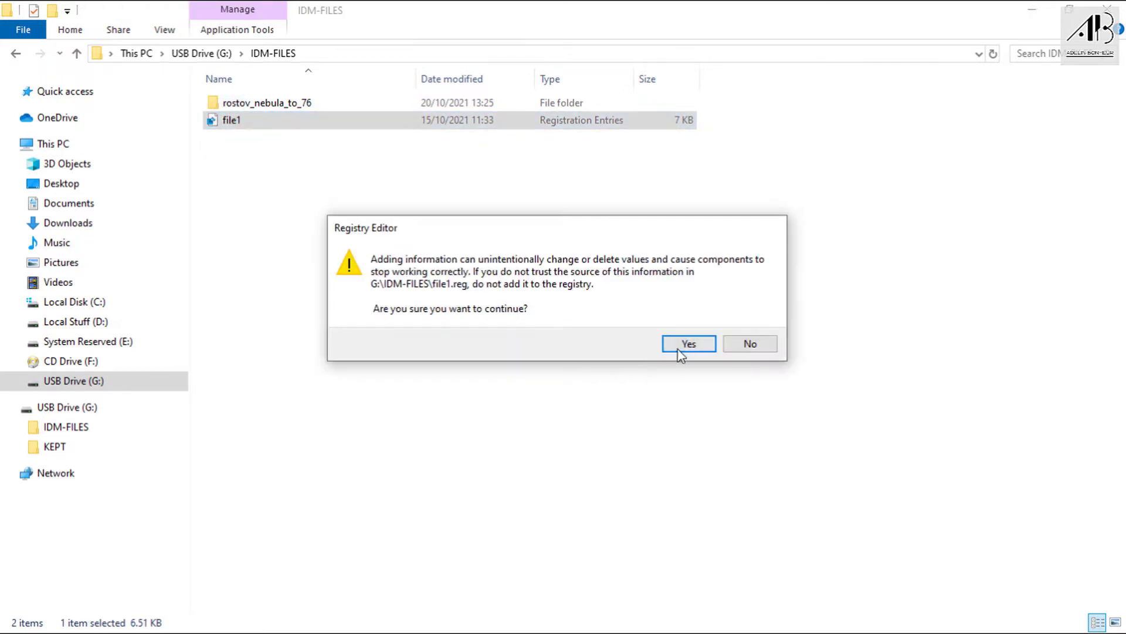
click(679, 349)
click(751, 325)
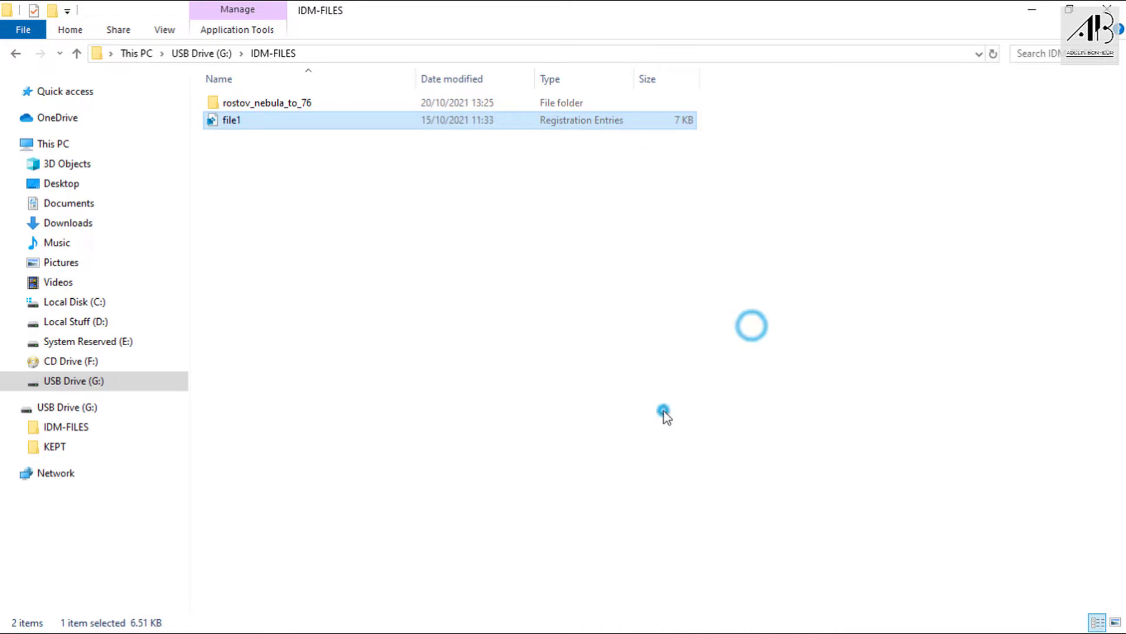
click(664, 414)
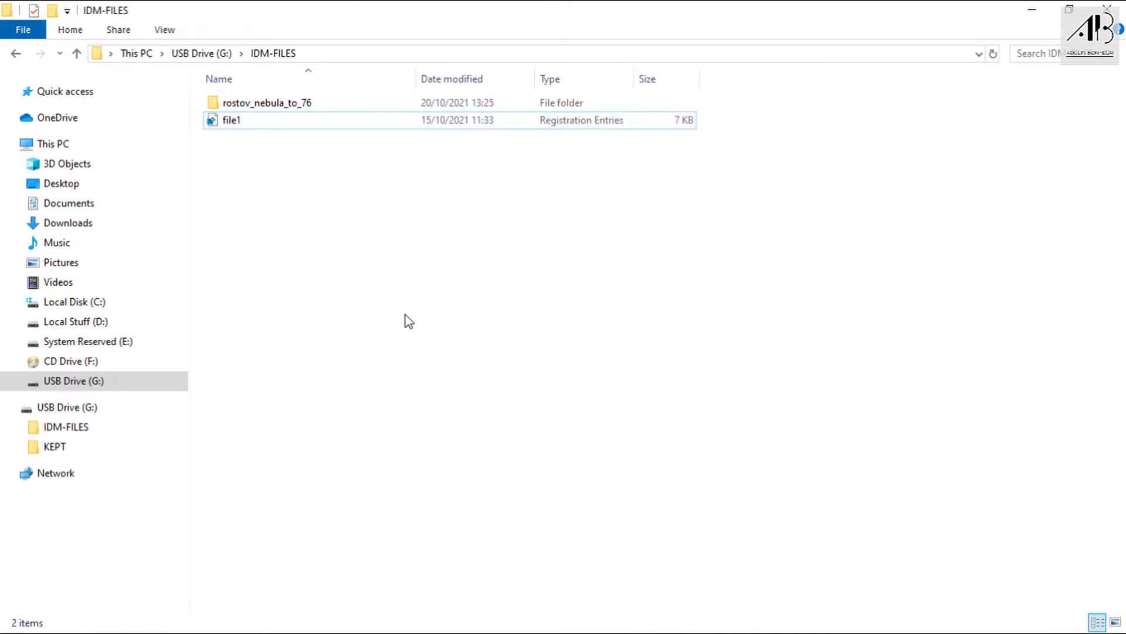
- Copy the rostov_nebula_to_76 folder from IDM-FILES on the USB drive
click(265, 104)
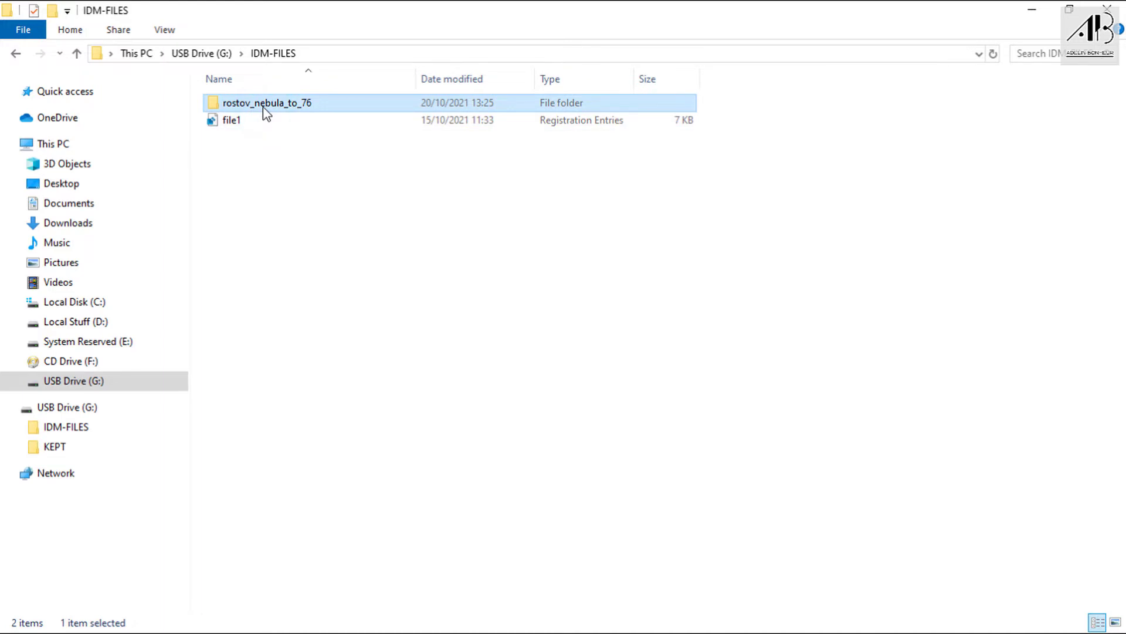
right_click(264, 107)
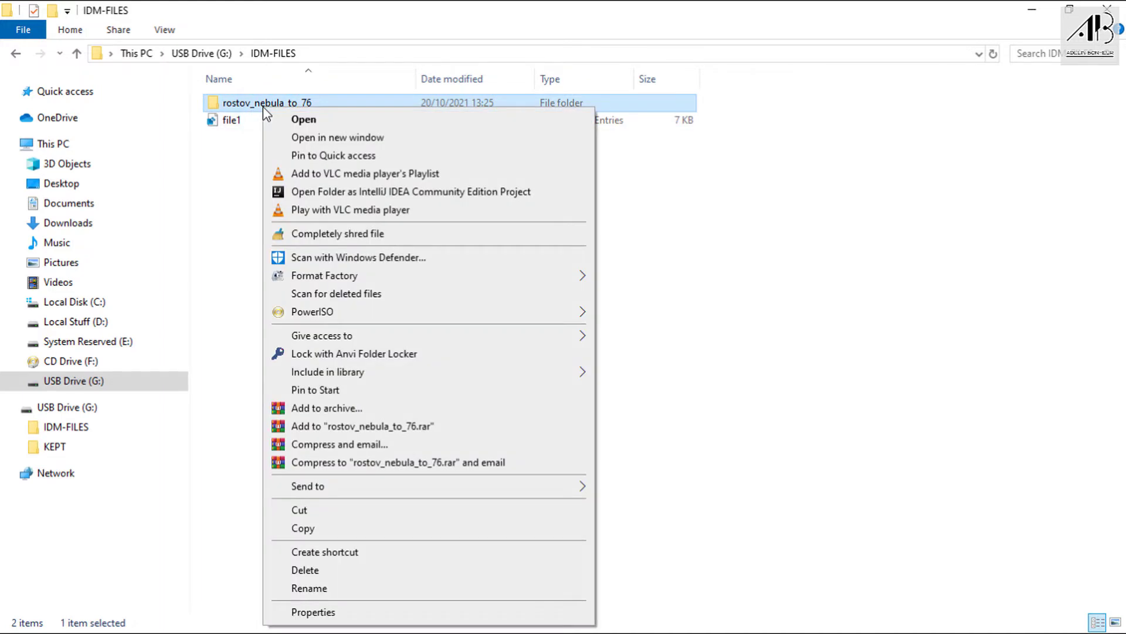
click(295, 529)
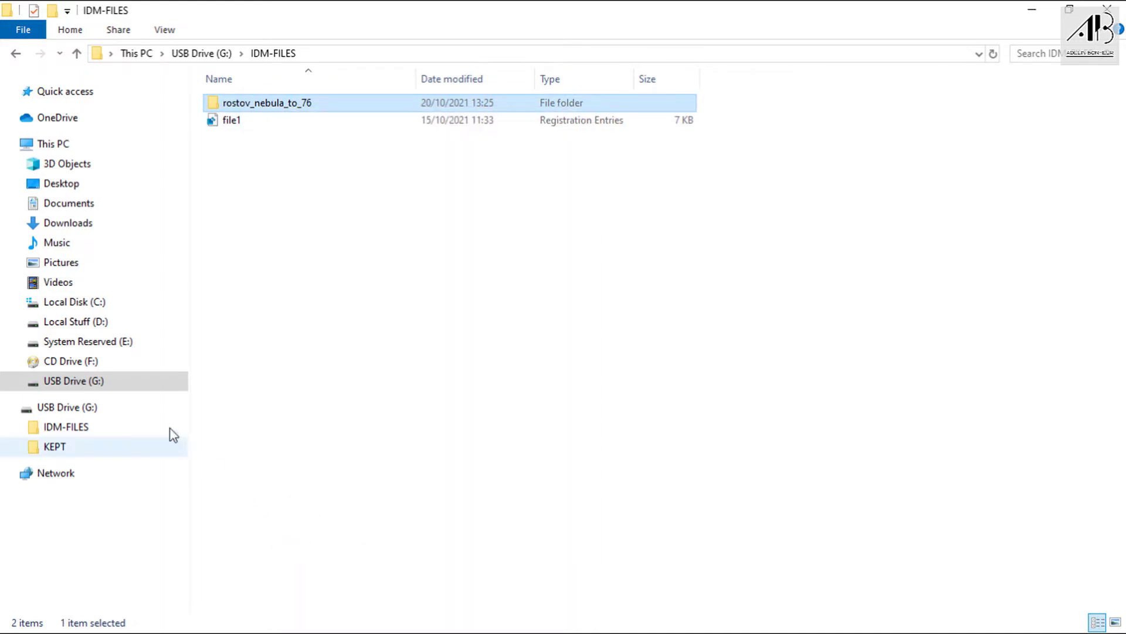
- Open the user's profile folder under Users on Local Disk (C:) and turn on the display of hidden items
click(57, 150)
double_click(245, 239)
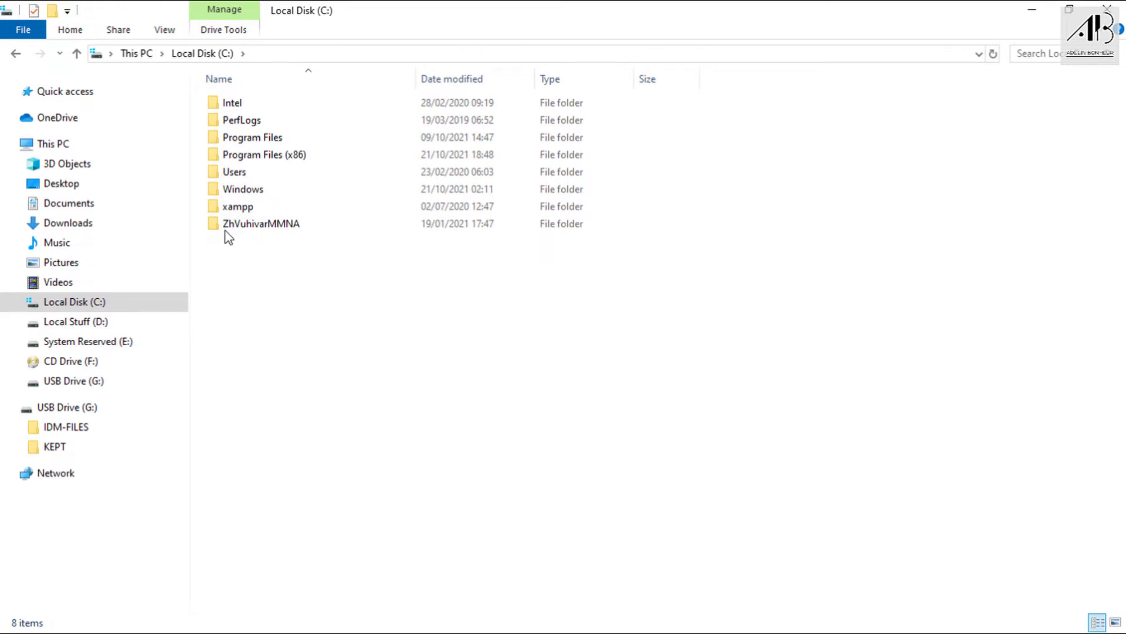
double_click(233, 173)
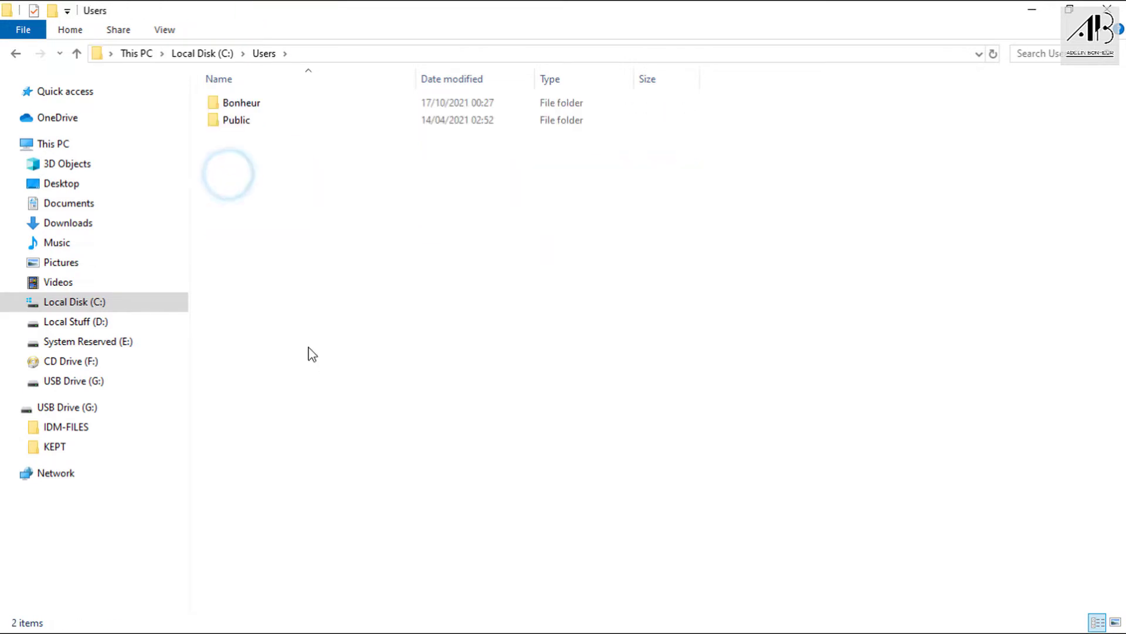
double_click(256, 107)
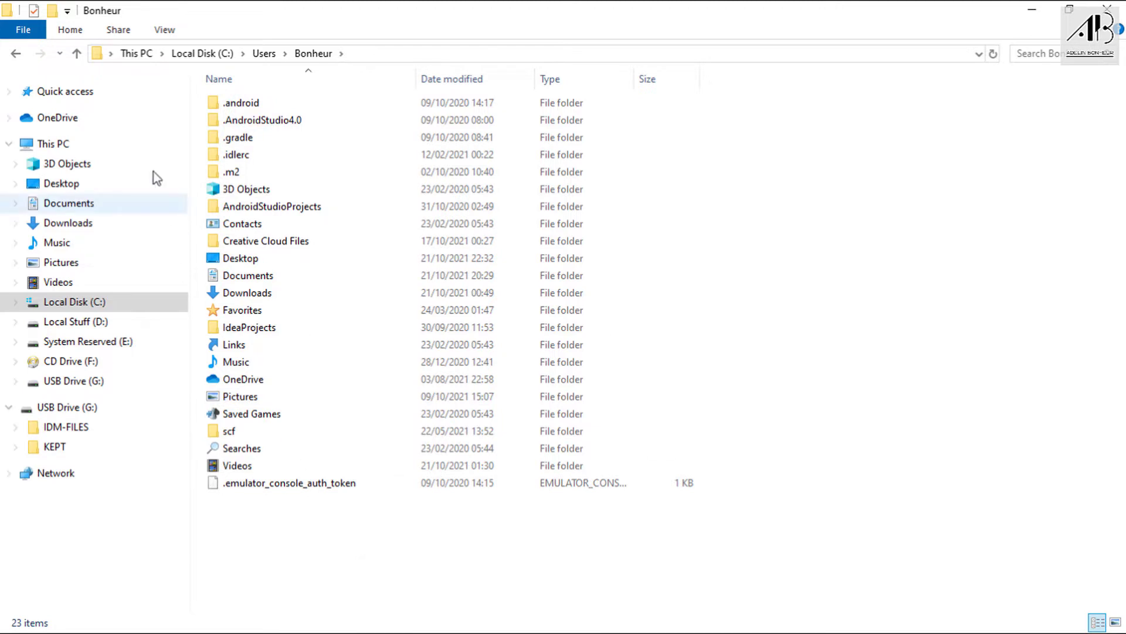
click(163, 29)
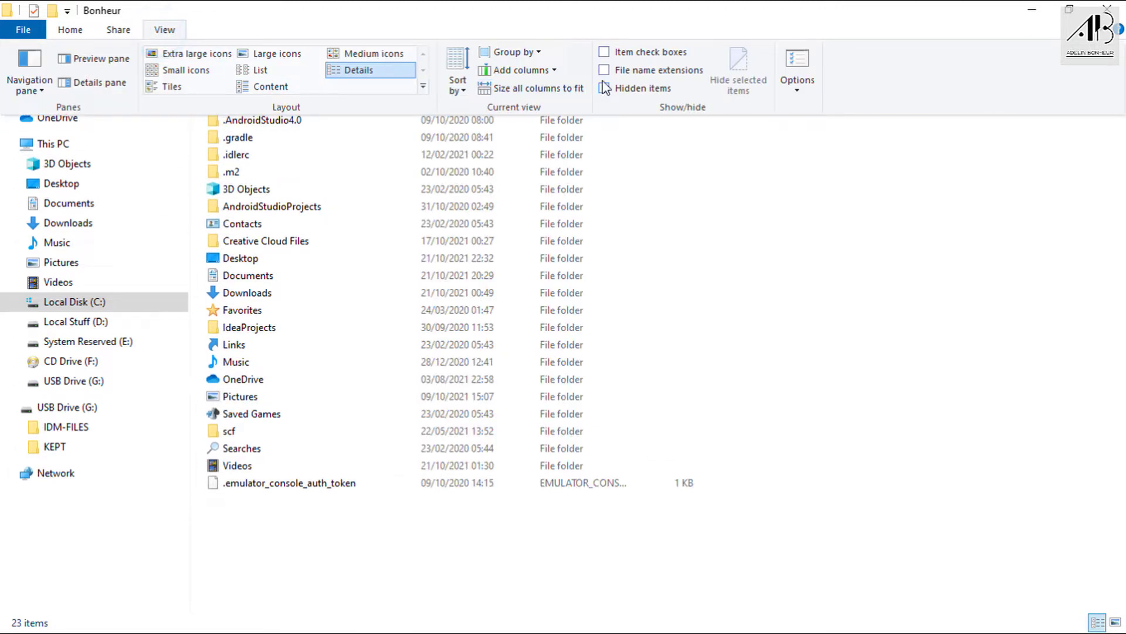
click(623, 90)
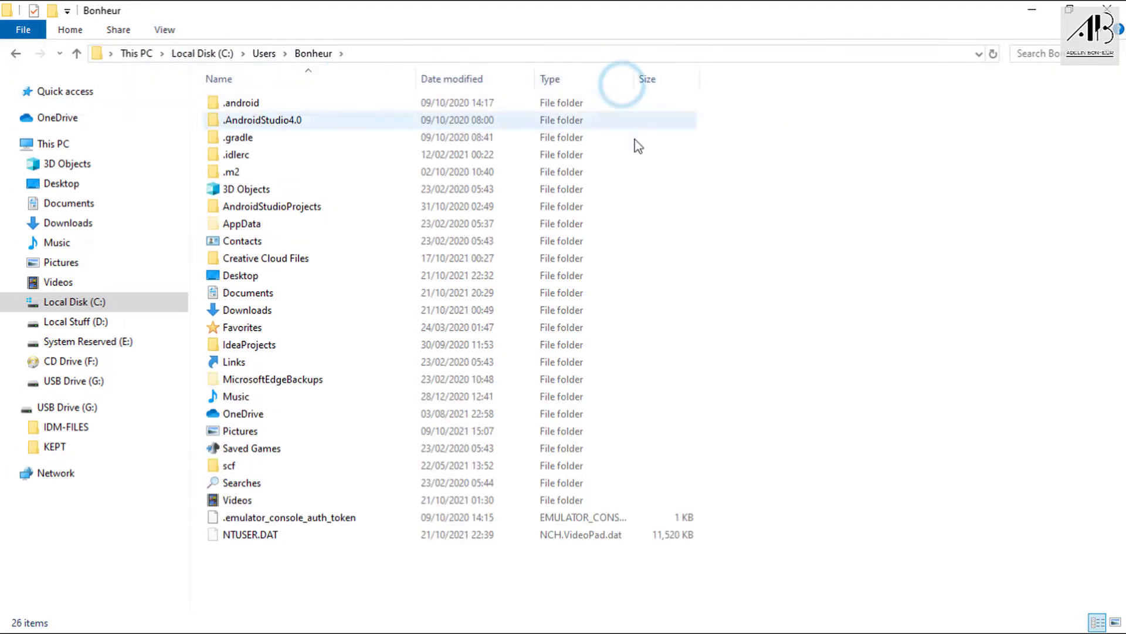
- Paste the copied rostov_nebula_to_76 folder into the user's folder under AppData\Roaming\IDM\DwnlData and close File Explorer
double_click(248, 230)
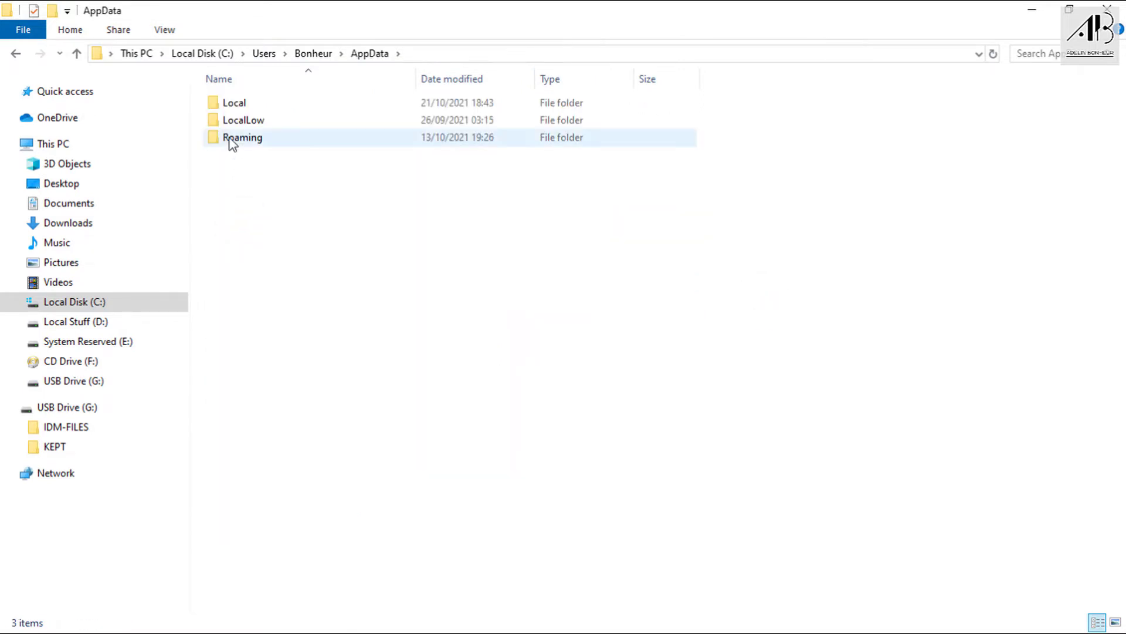
double_click(231, 141)
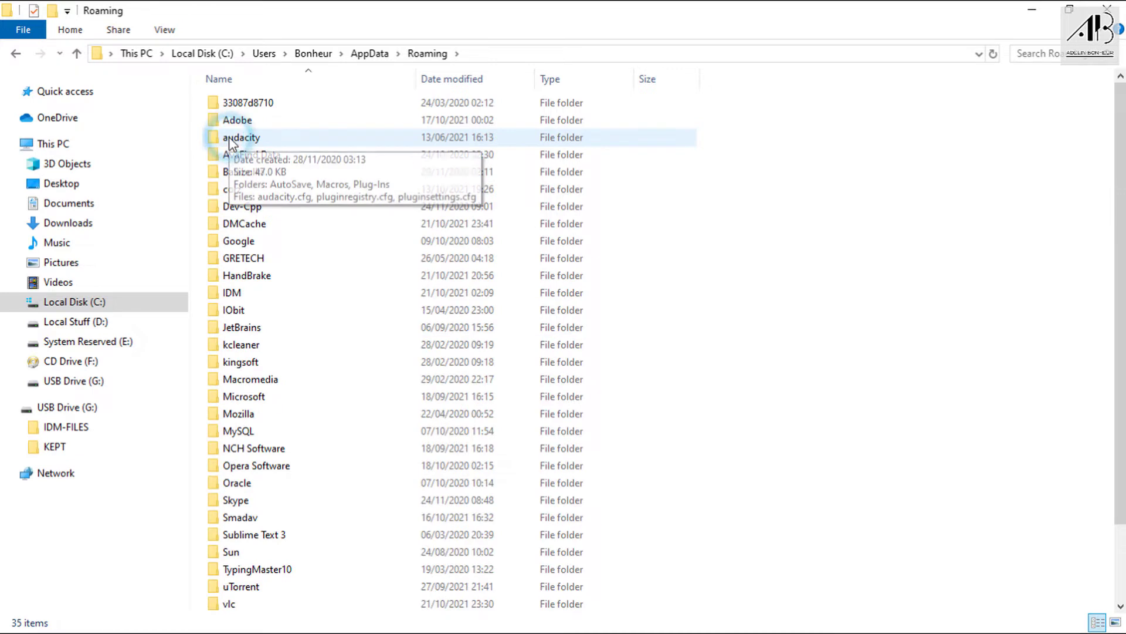
double_click(233, 292)
double_click(243, 104)
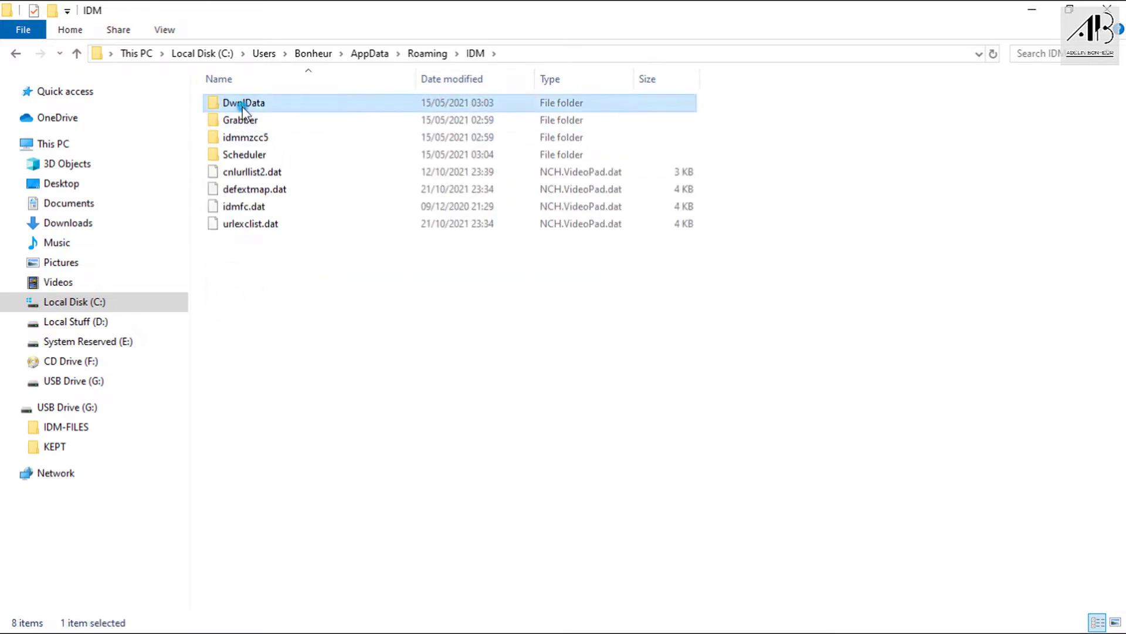
double_click(242, 106)
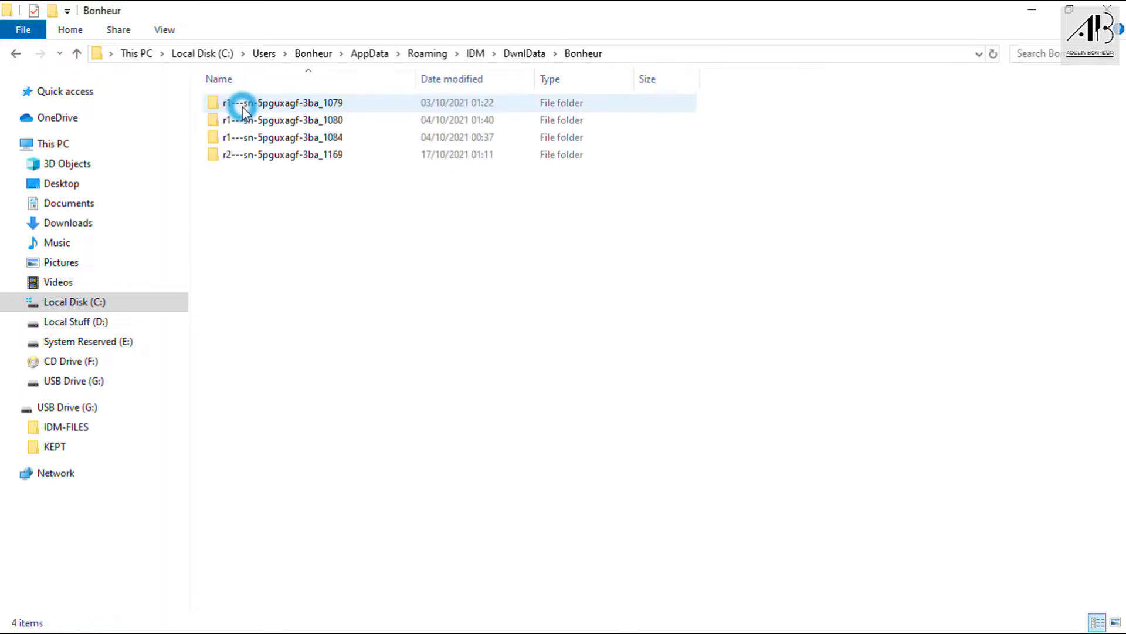
right_click(249, 199)
click(282, 308)
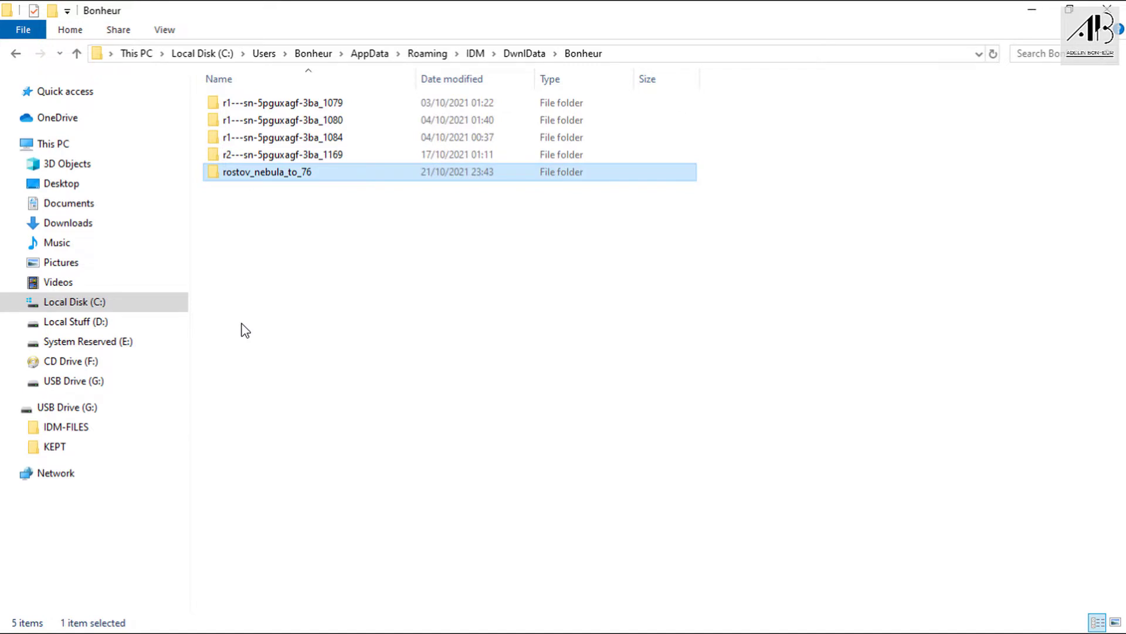
click(321, 312)
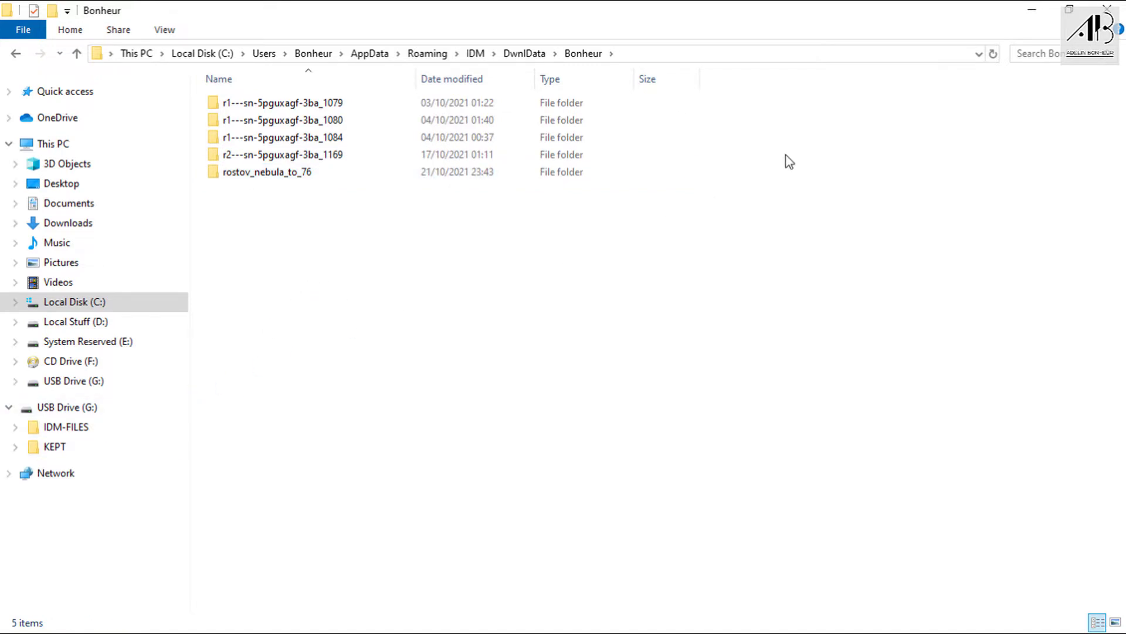
click(1118, 17)
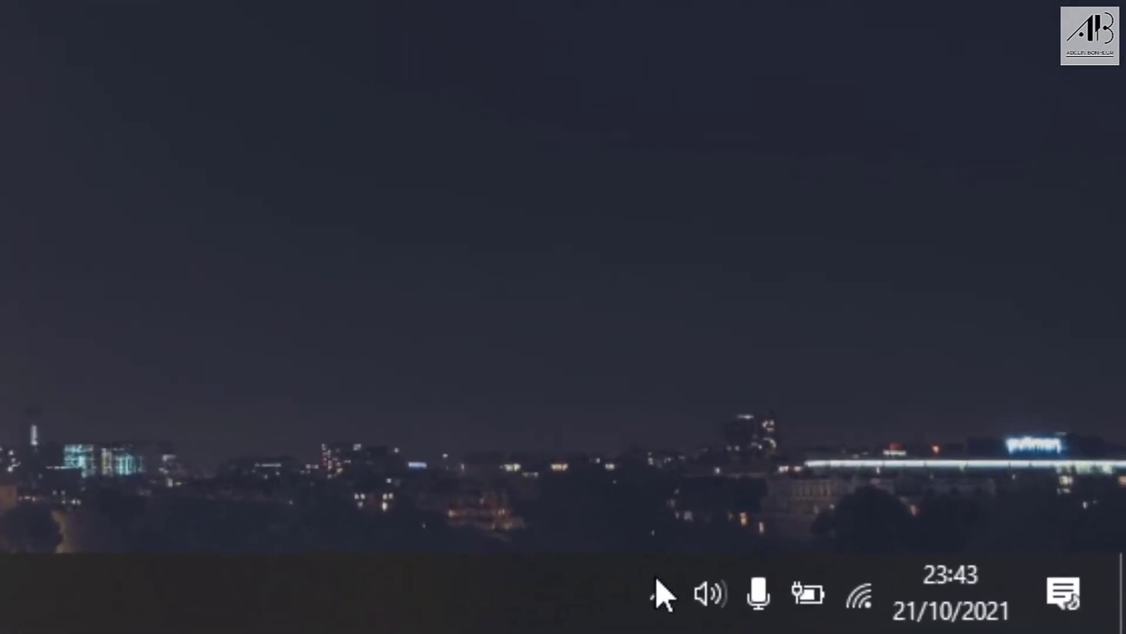
- Exit the Internet Download Manager process running in the background
click(937, 616)
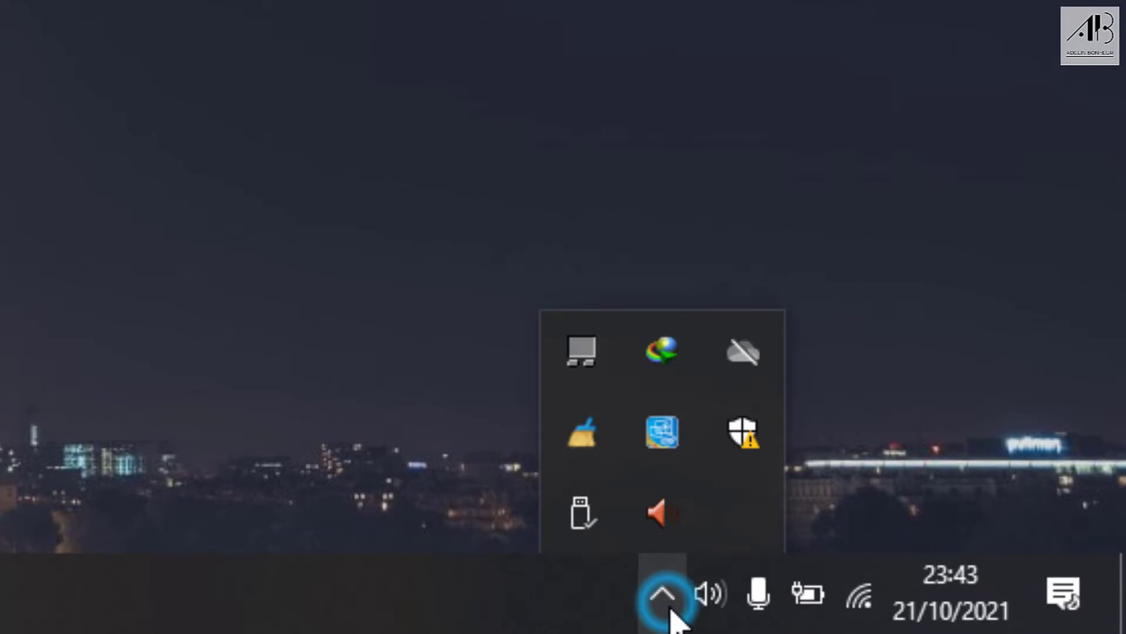
right_click(649, 355)
click(691, 335)
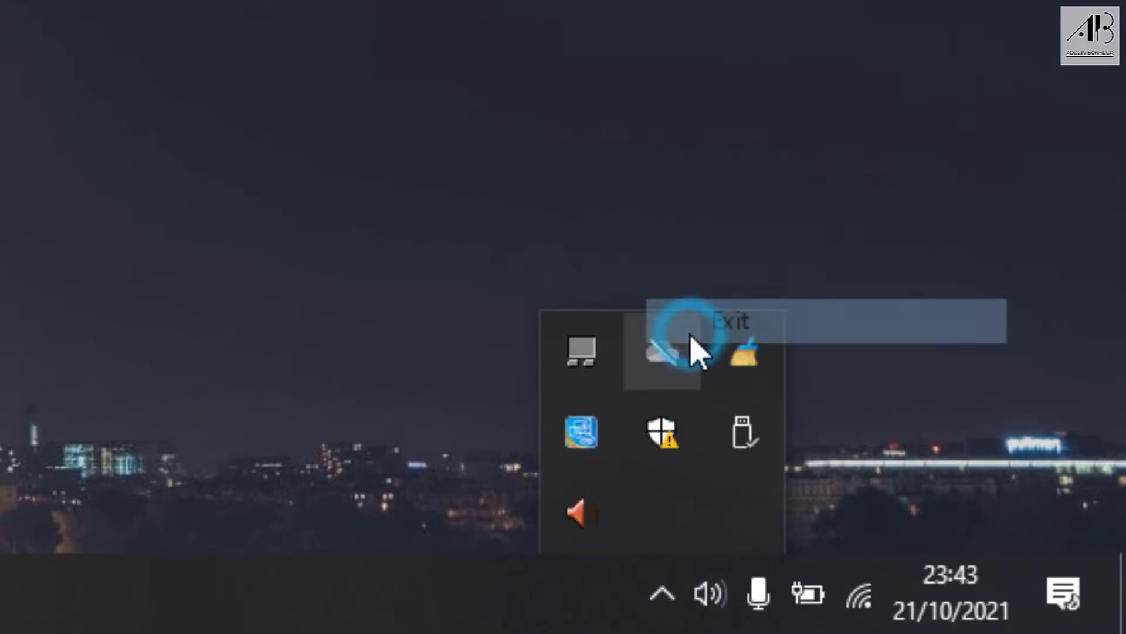
click(276, 120)
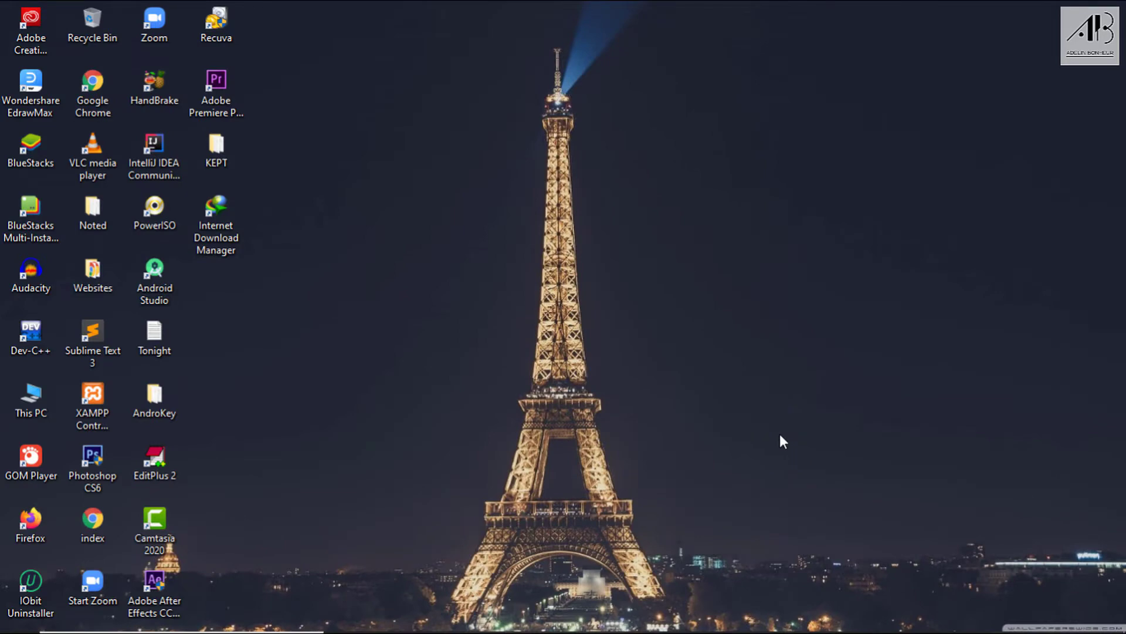
- Open the Registry Editor by running regedit
key(super+r)
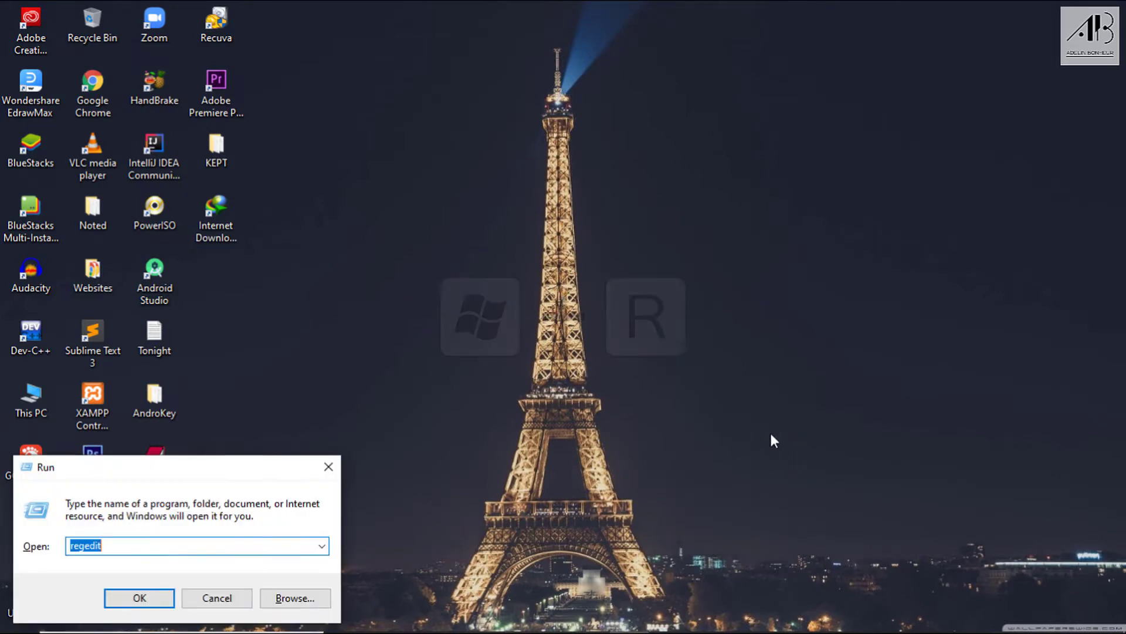
text(regedit)
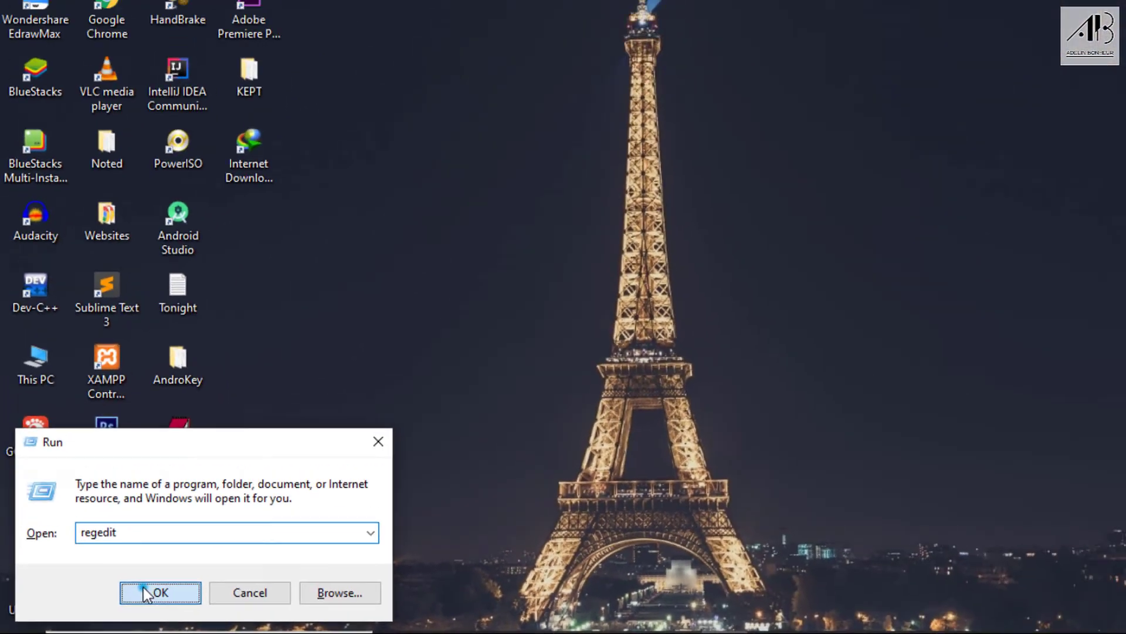
click(271, 564)
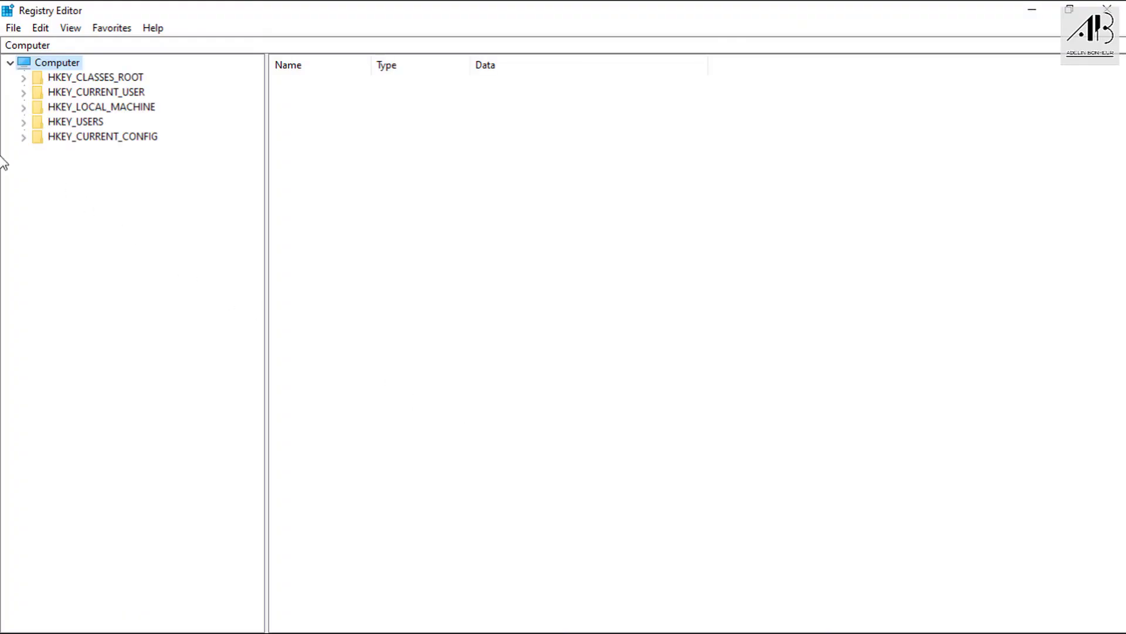
- Expand the HKEY_CURRENT_USER\Software\DownloadManager key in the registry tree
click(85, 92)
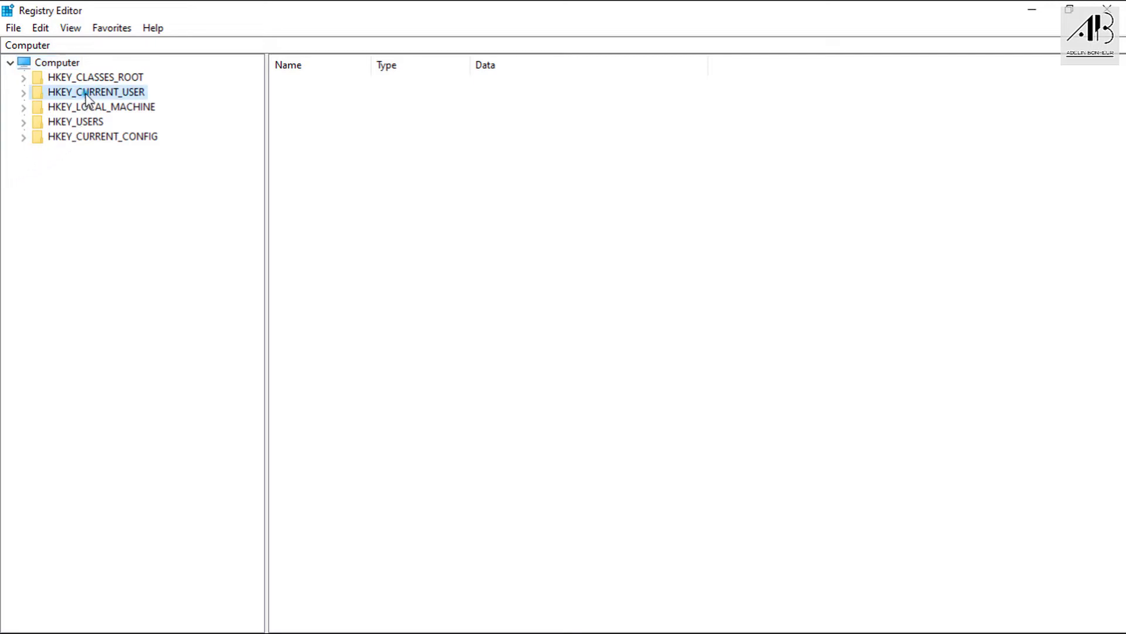
click(23, 94)
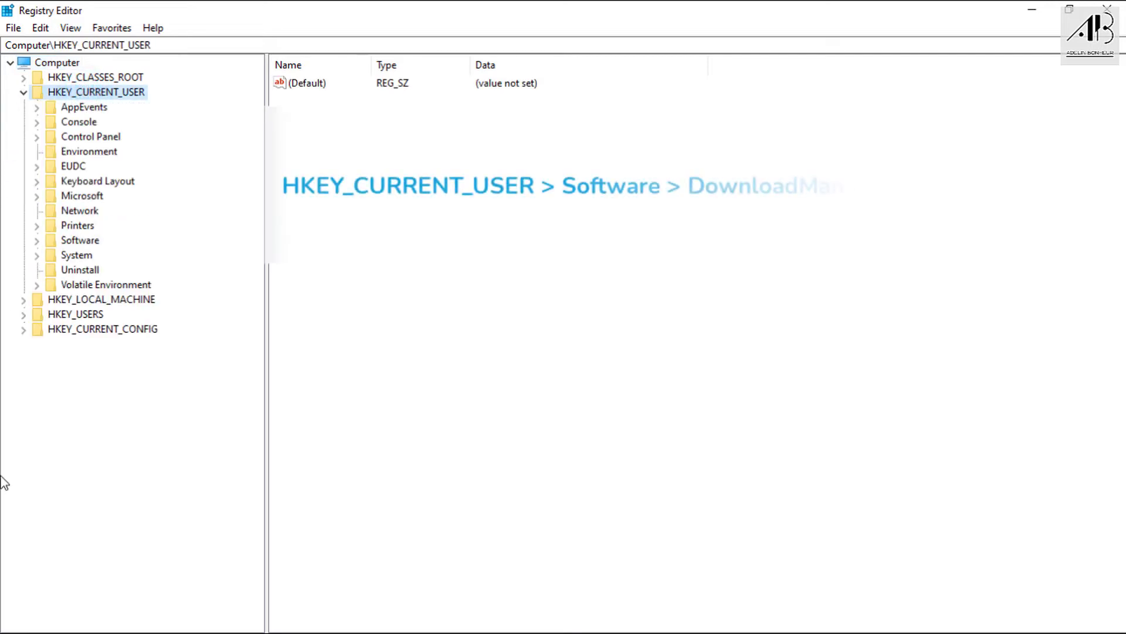
click(73, 241)
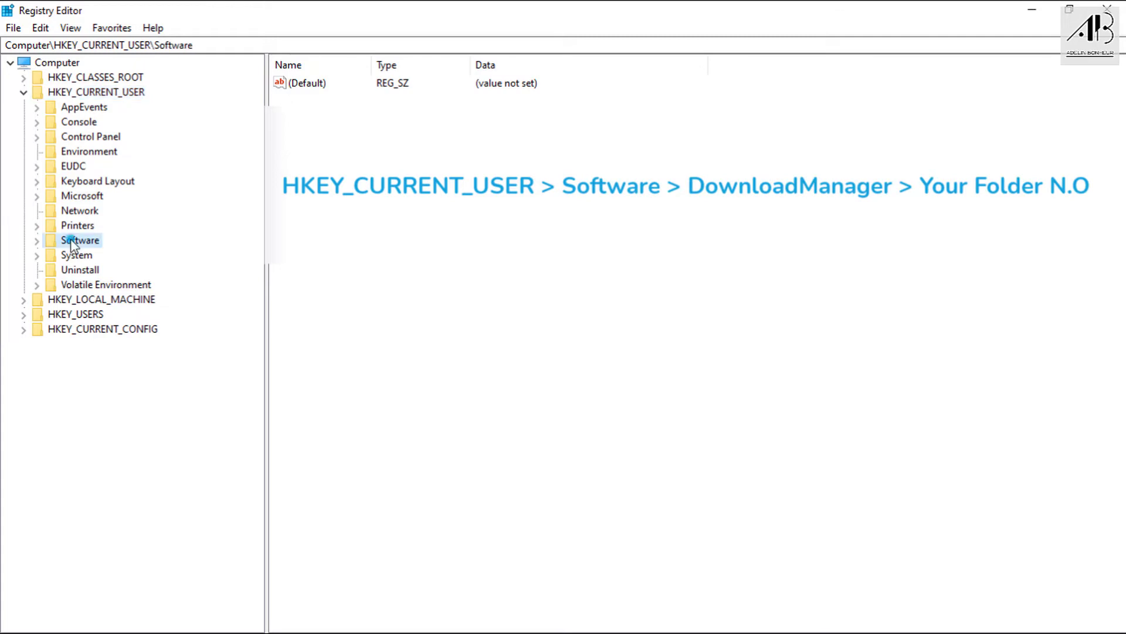
click(37, 243)
scroll(20, 543, down, 5)
click(82, 200)
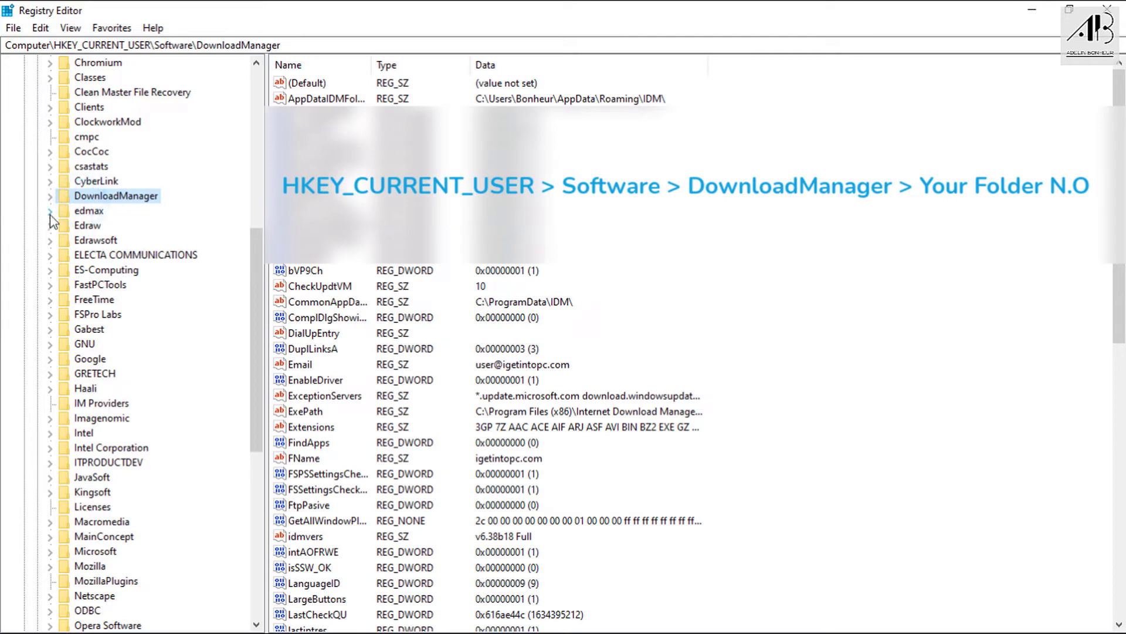
click(51, 197)
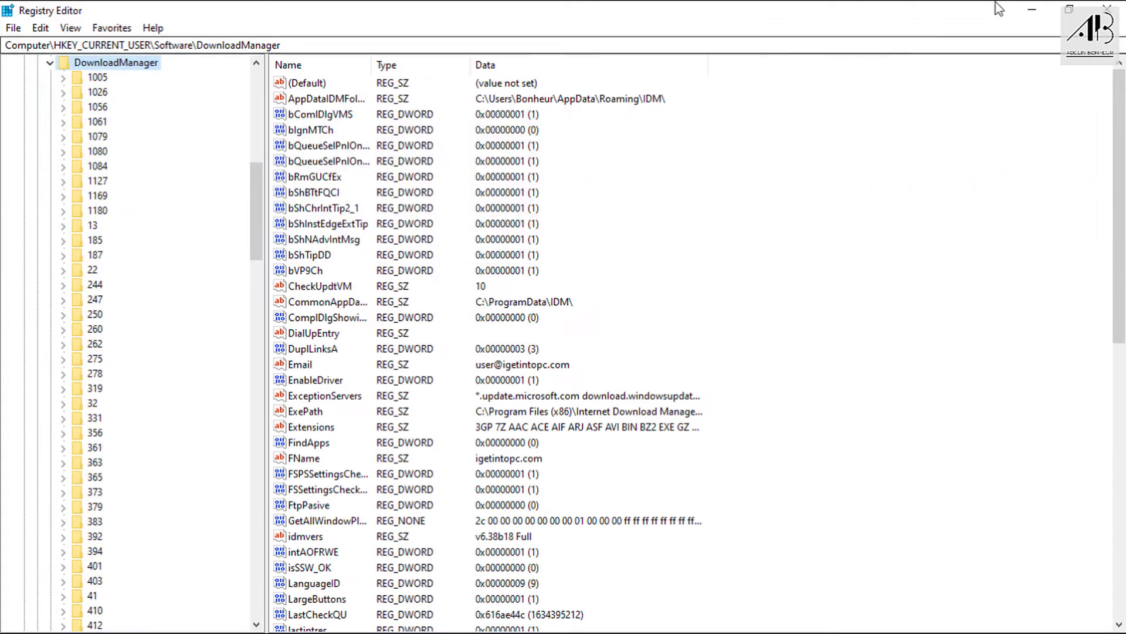
- Check the number ending the temporary data folder's name in IDM-FILES on the USB drive, and close File Explorer
click(1033, 9)
mouse_move(268, 632)
click(426, 616)
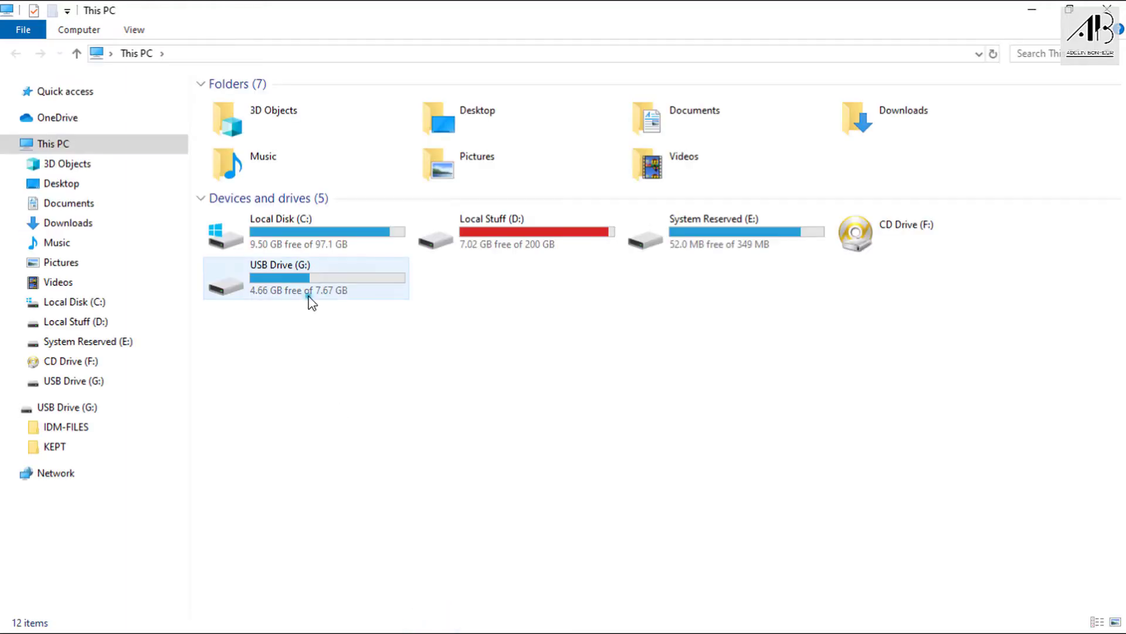
double_click(309, 297)
double_click(256, 105)
click(257, 108)
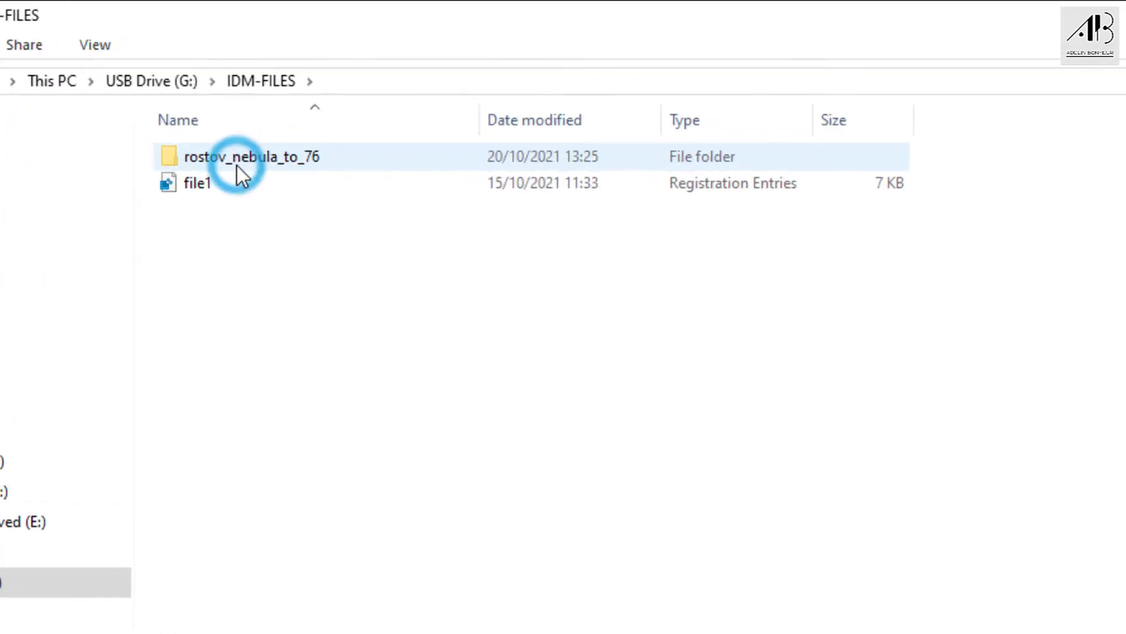
click(319, 269)
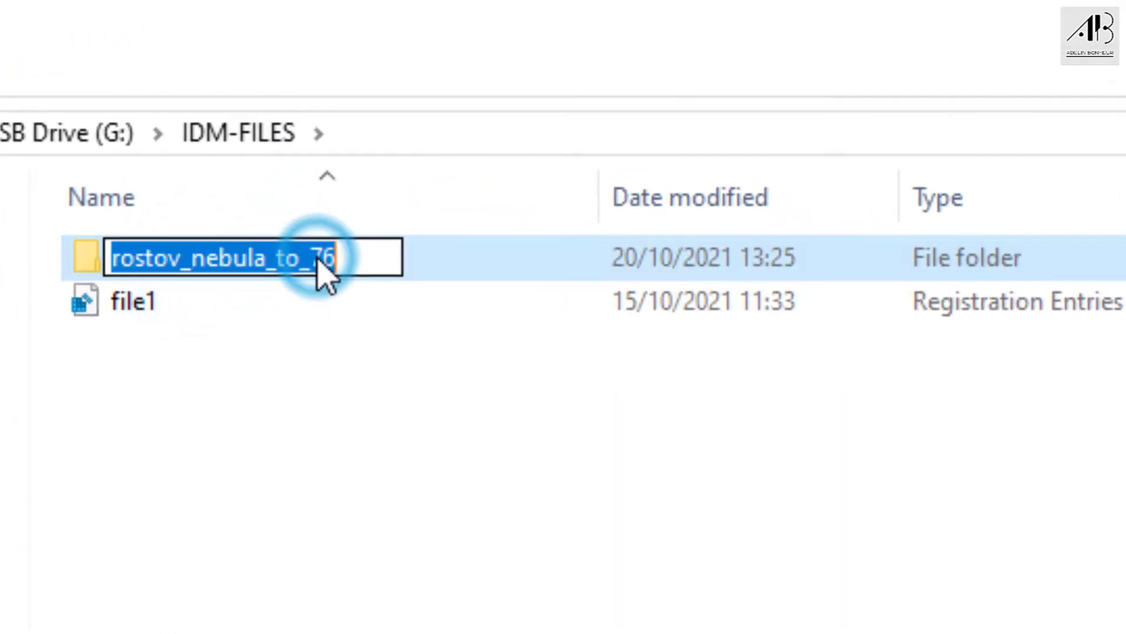
double_click(317, 256)
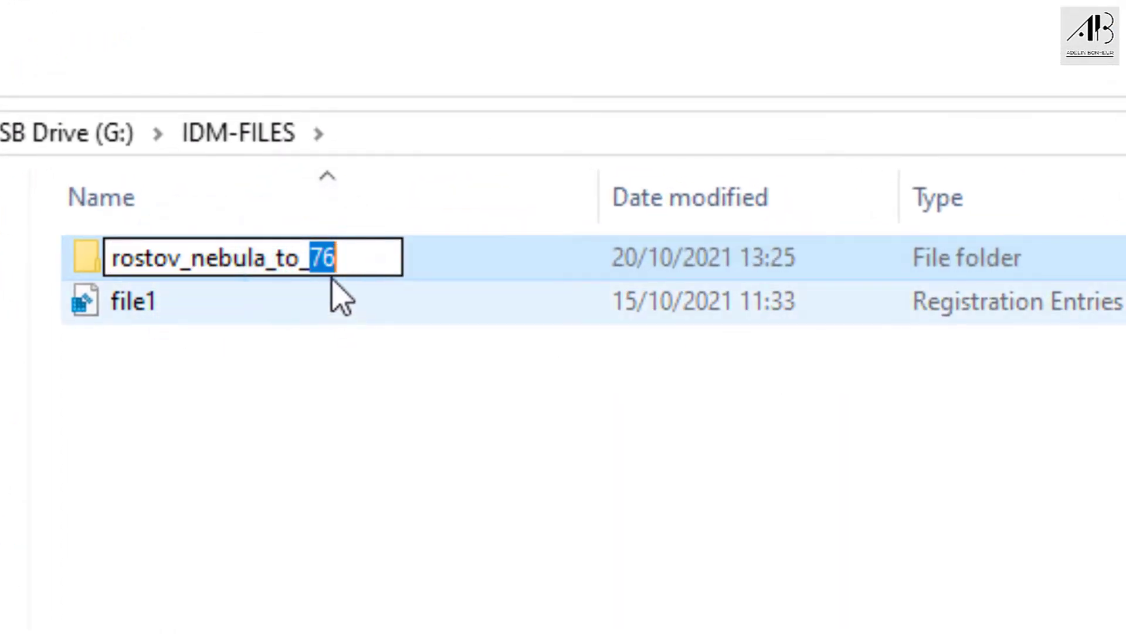
click(361, 455)
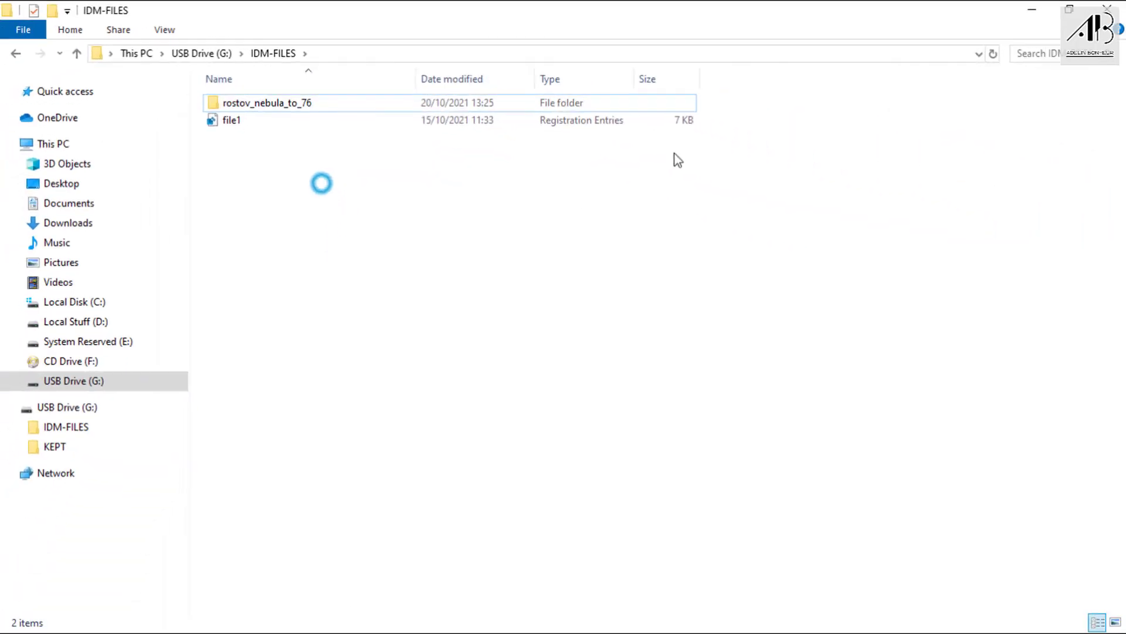
click(1107, 8)
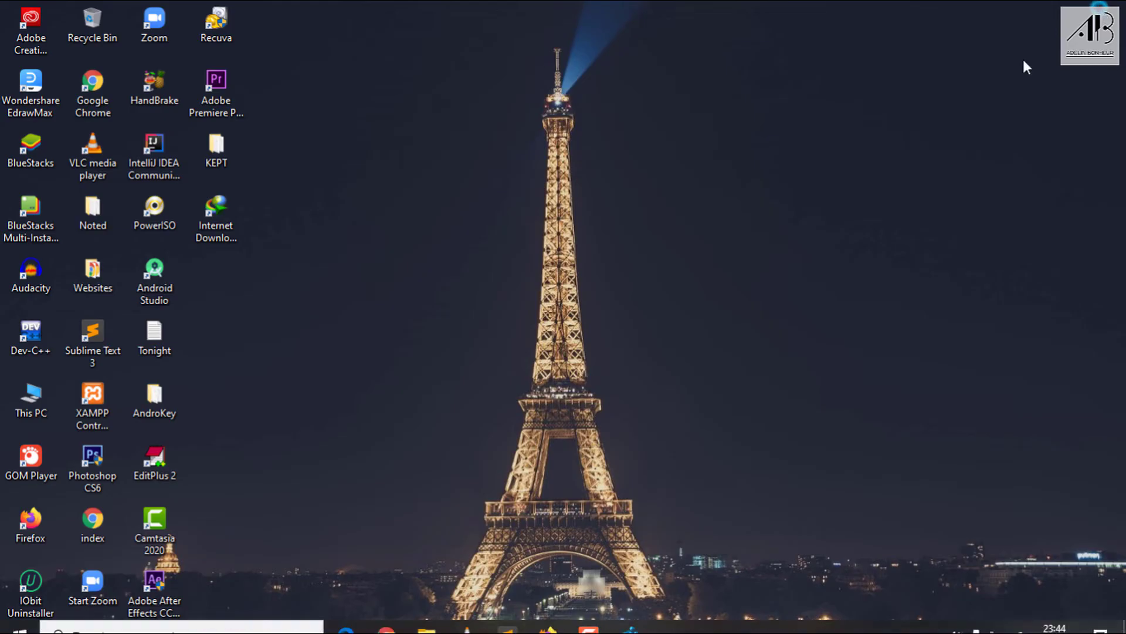
- Return to the Registry Editor, open key 76 under DownloadManager, and select its LocalFileName, LocalPath and LogFileName values
click(627, 621)
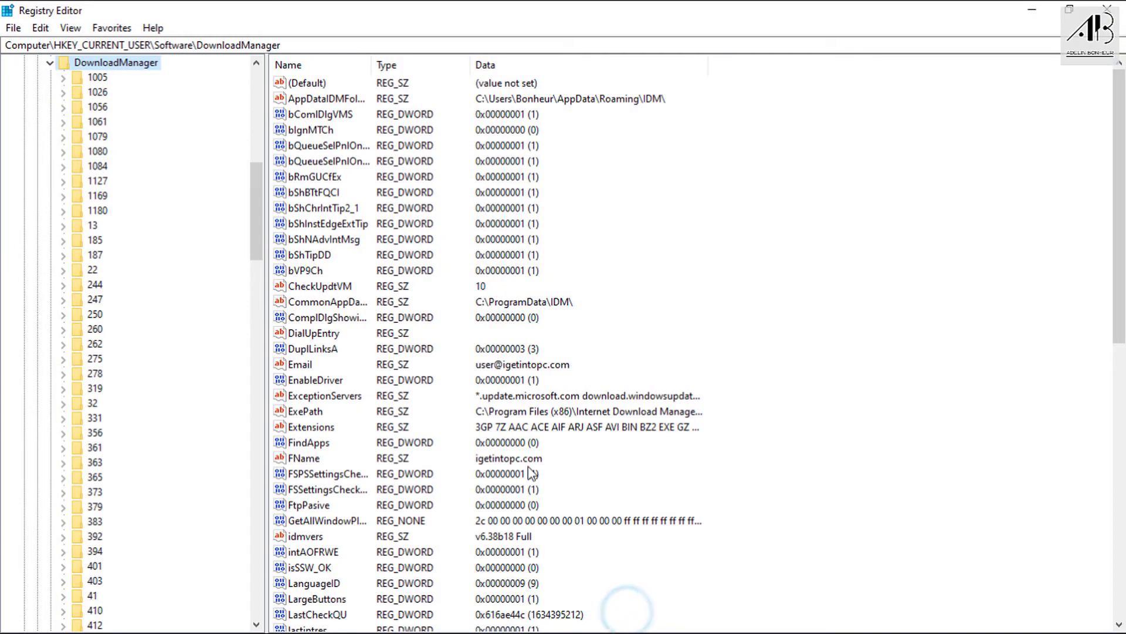
scroll(140, 506, down, 15)
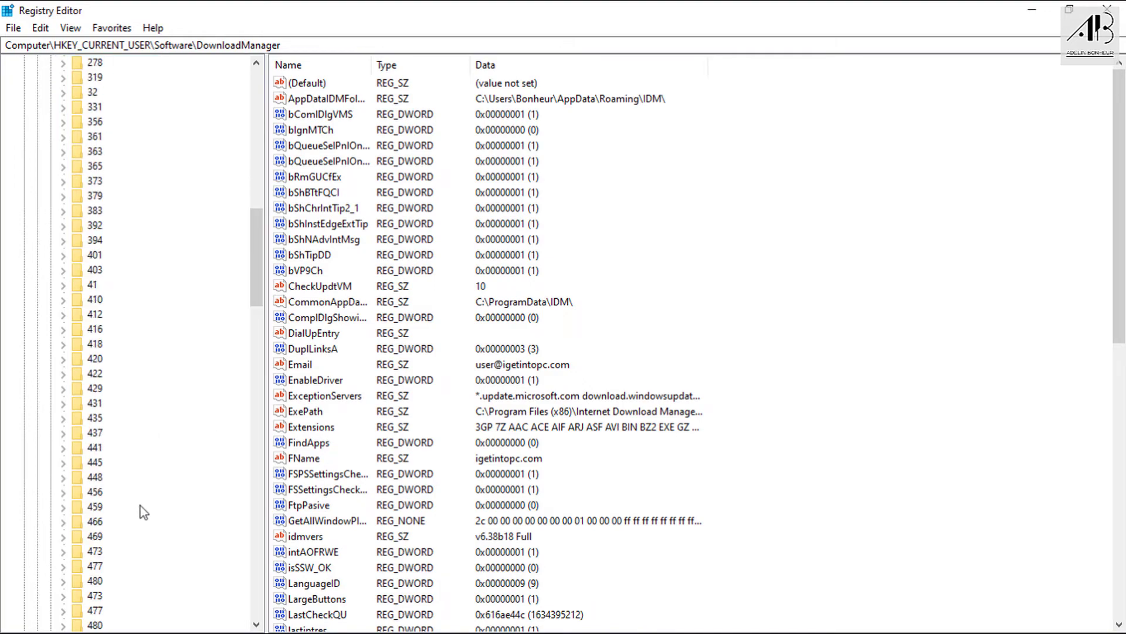
scroll(143, 505, down, 9)
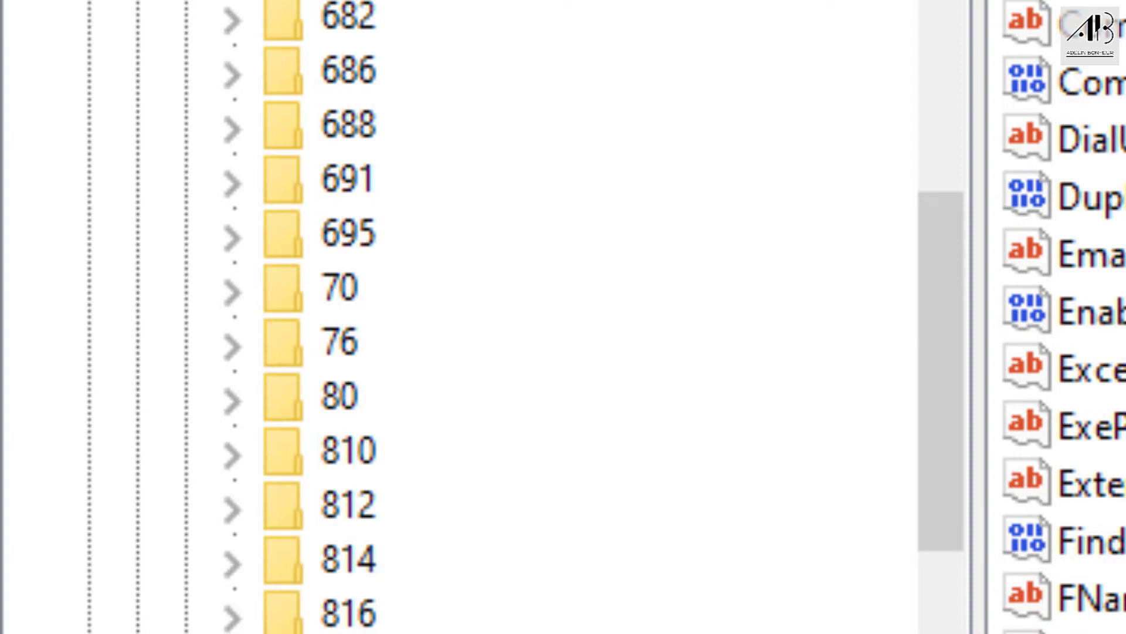
click(296, 342)
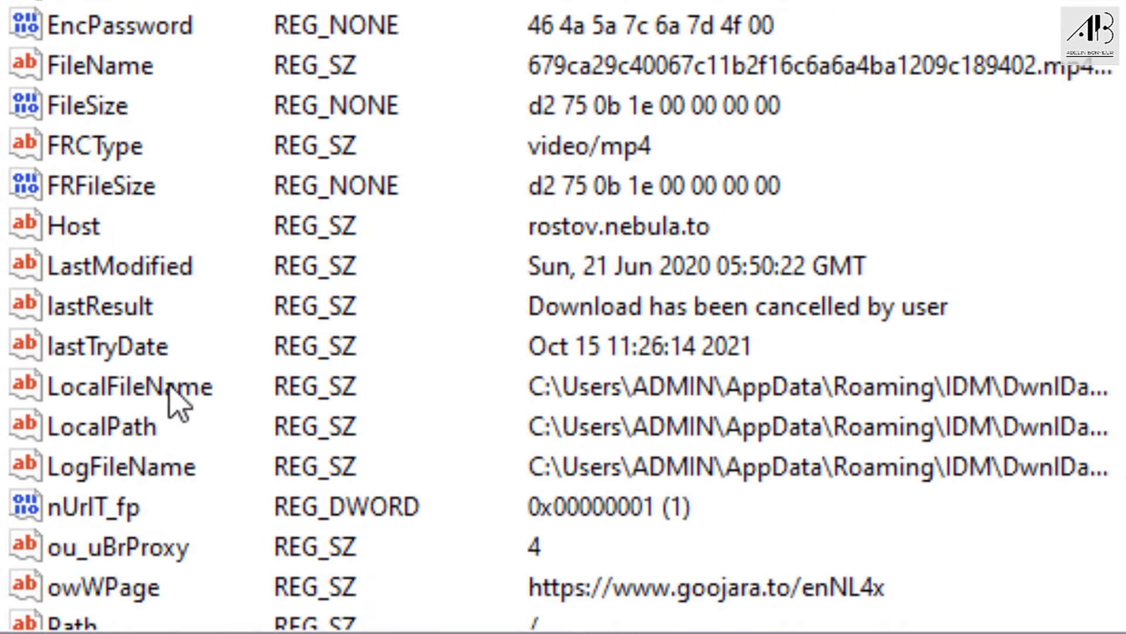
click(165, 391)
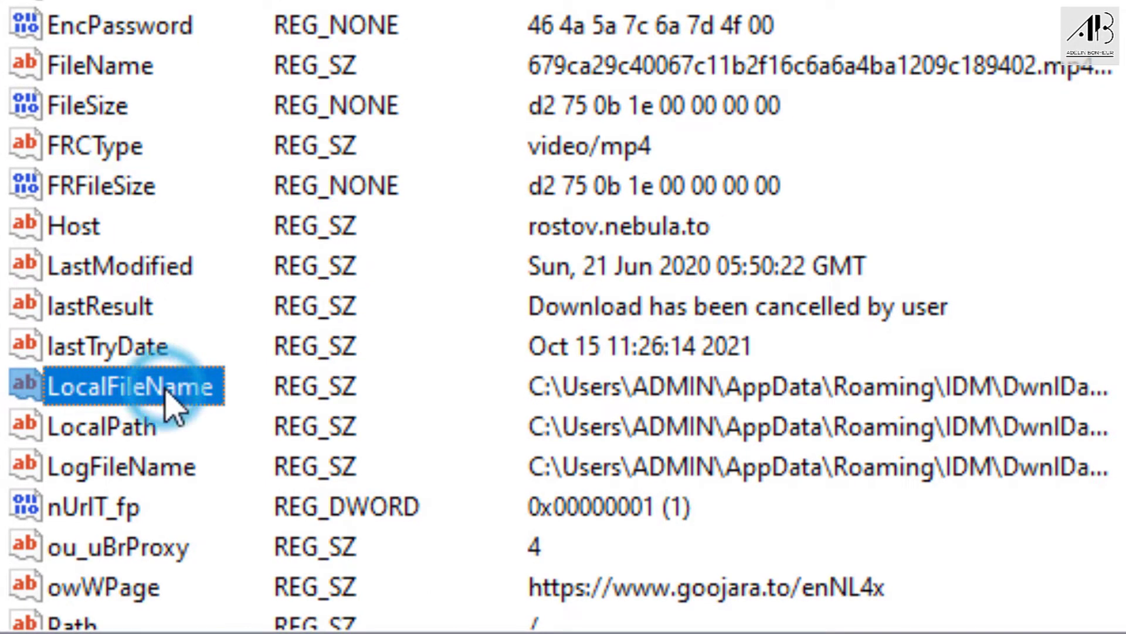
ctrl+click(115, 434)
ctrl+click(101, 469)
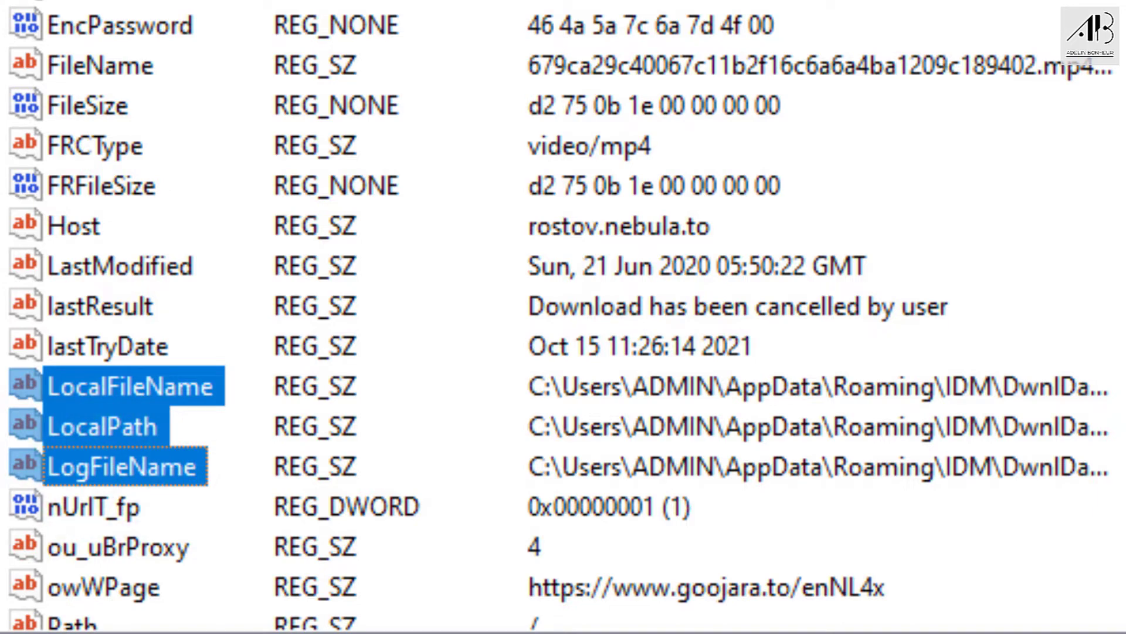
- Open the LocalFileName value for editing and replace the folder name after DwnlData in its path with this computer's user name
click(144, 390)
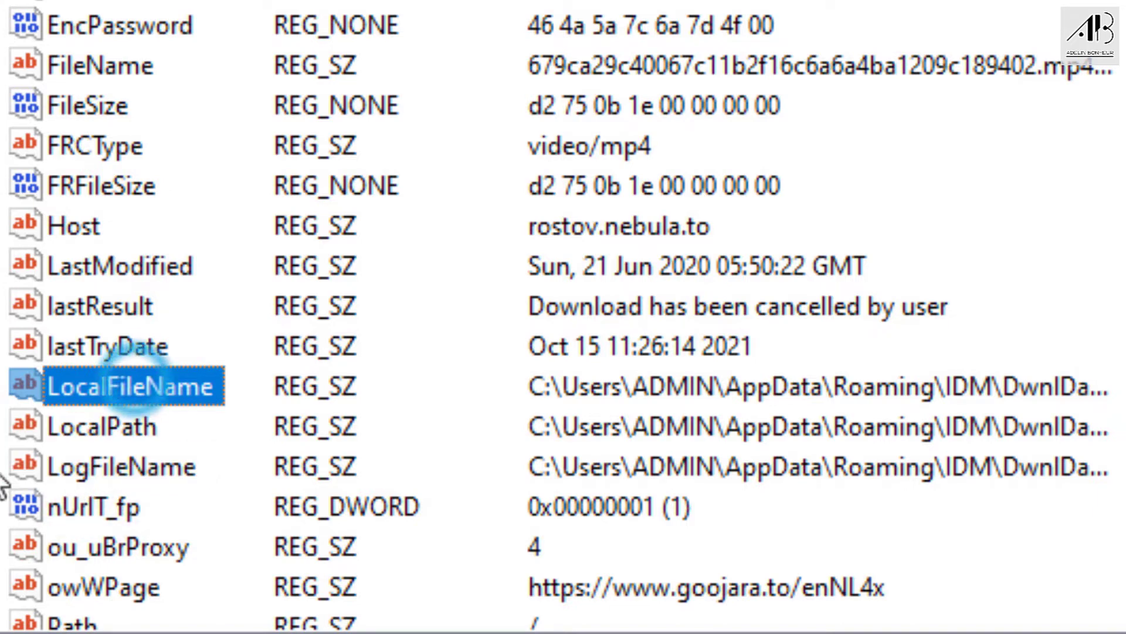
right_click(74, 401)
click(101, 424)
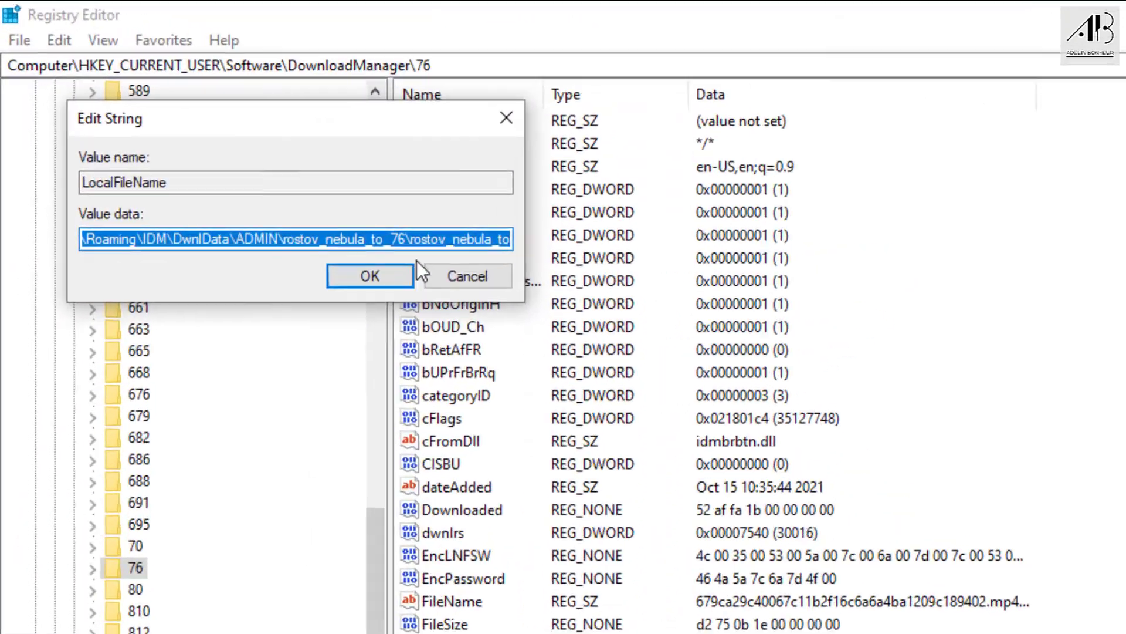
click(291, 164)
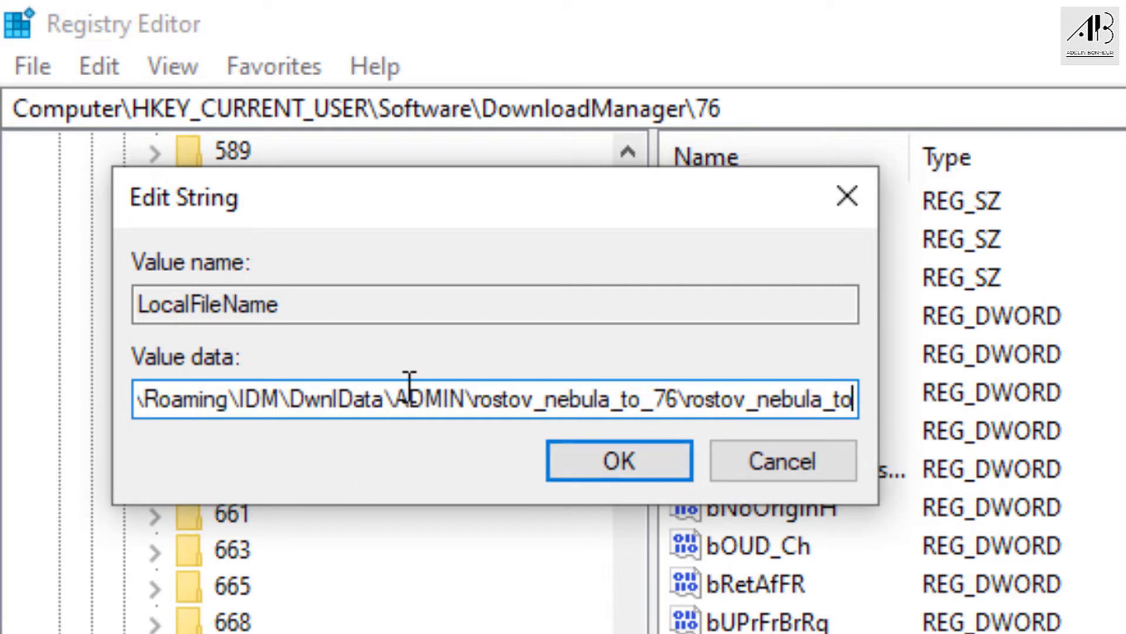
drag(399, 401, 464, 402)
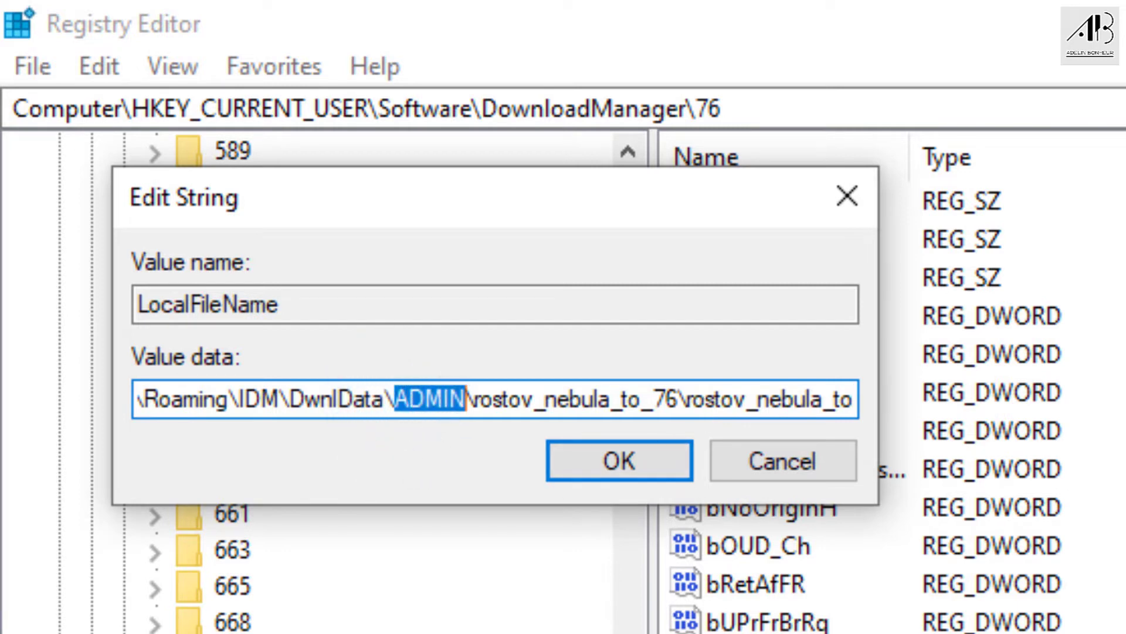
key(super)
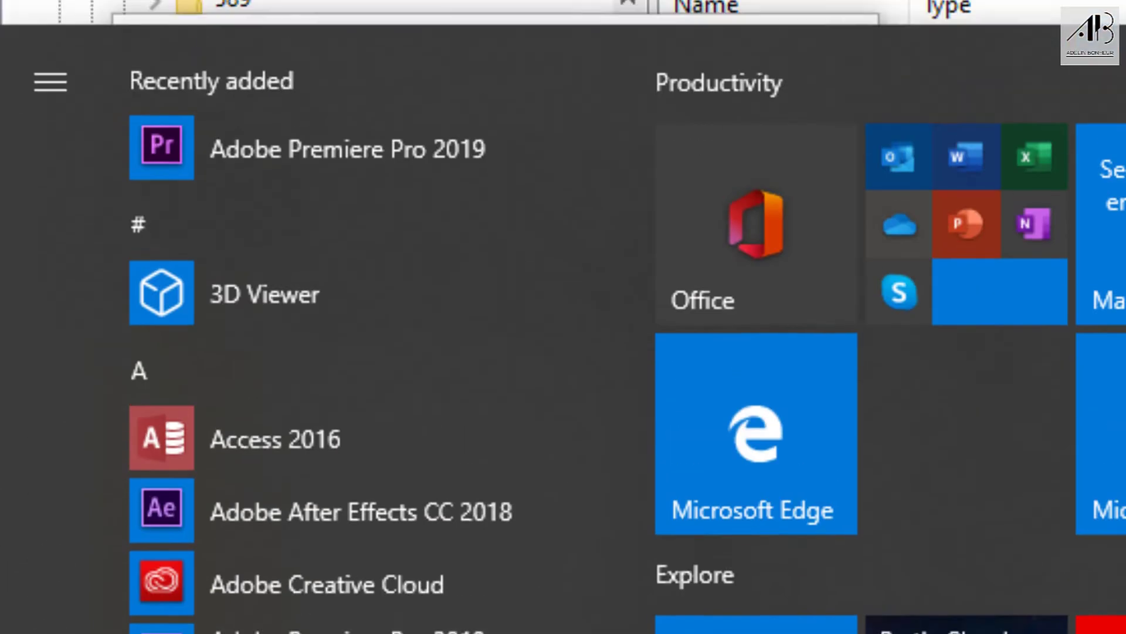
key(Escape)
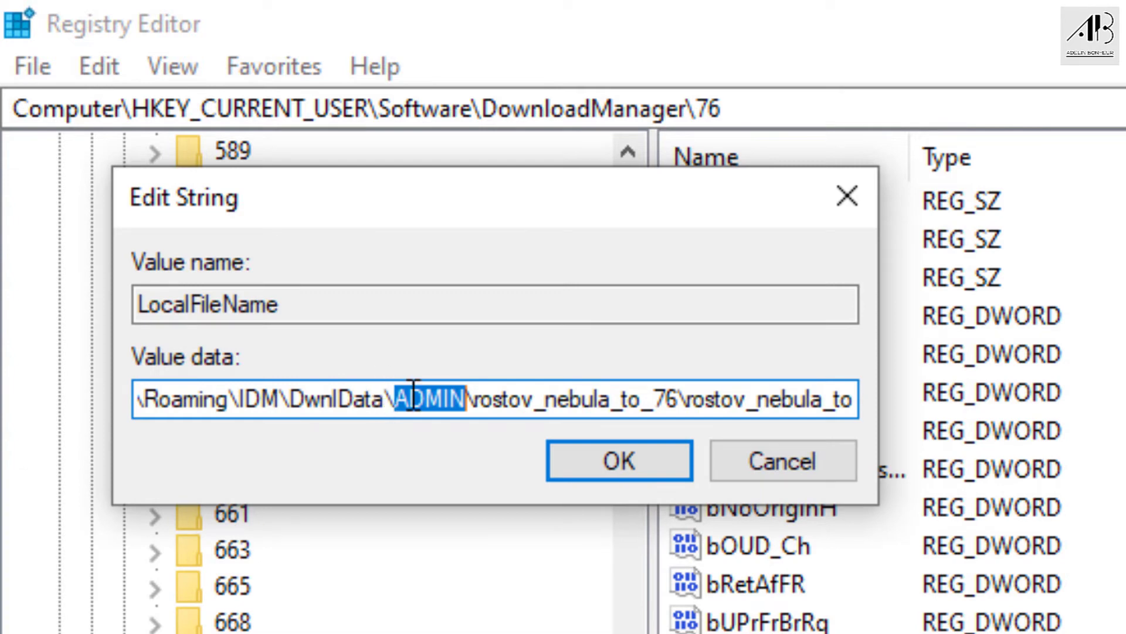
drag(400, 398, 461, 405)
text(Bonheur)
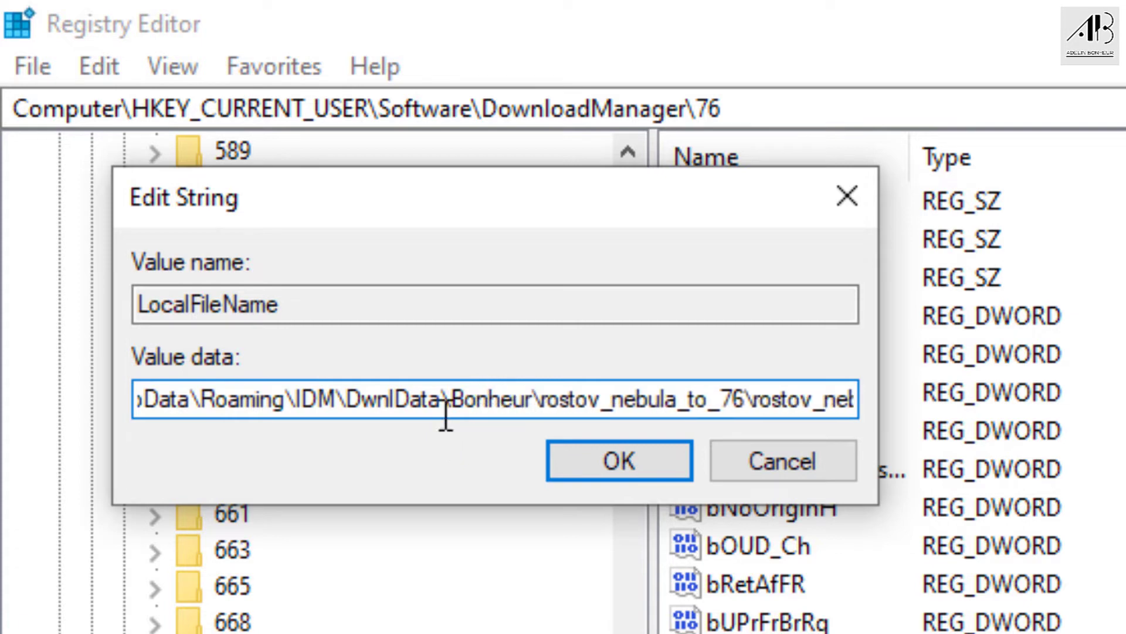
- Copy the user name from the LocalFileName path and paste it over the folder name after C:\Users
drag(452, 398, 535, 410)
right_click(492, 392)
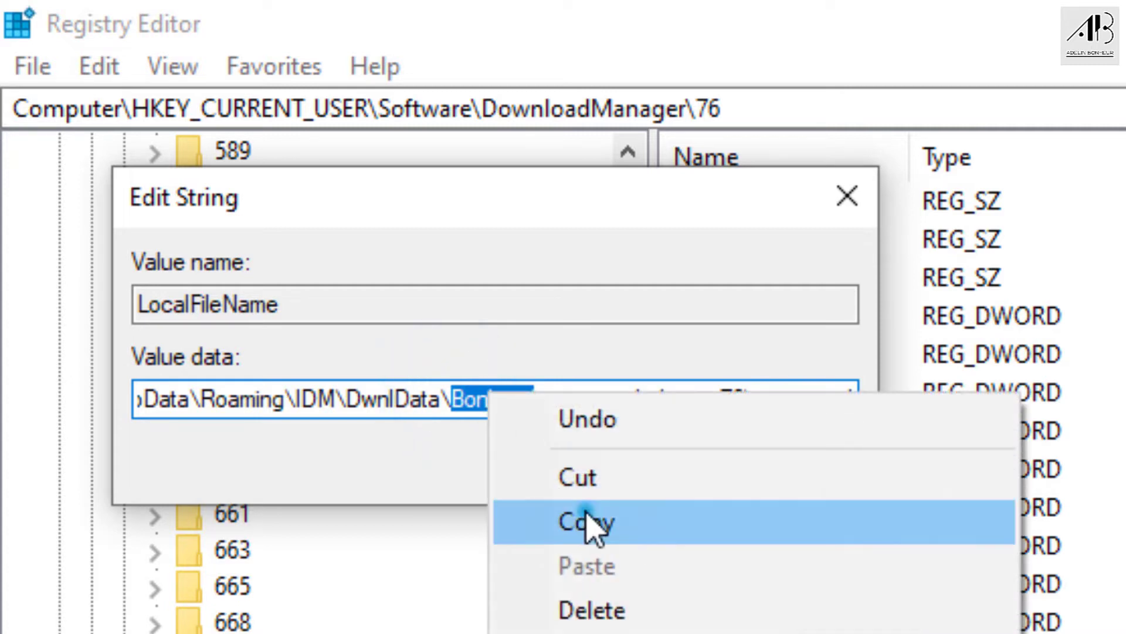
click(583, 520)
click(441, 411)
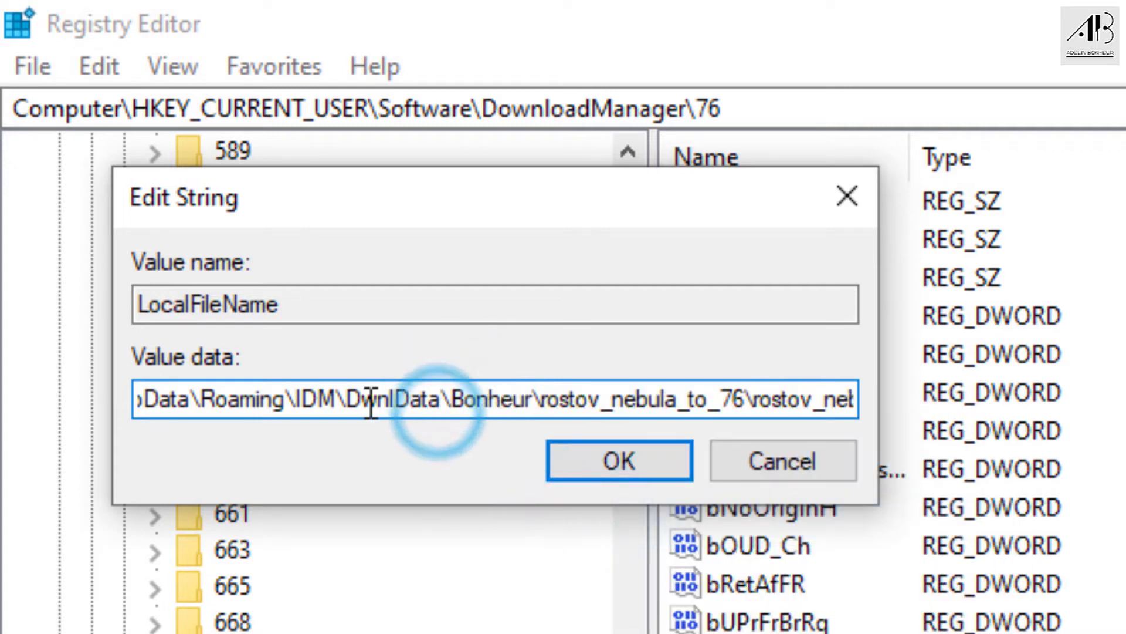
key(Left)
key(Left)
key(Left)
key(Left)
key(Left)
key(Left)
key(Left)
key(Left)
key(Left)
key(Left)
key(Left)
key(Left)
key(Left)
key(Left)
key(Left)
key(Left)
key(Left)
key(Left)
key(Left)
key(Left)
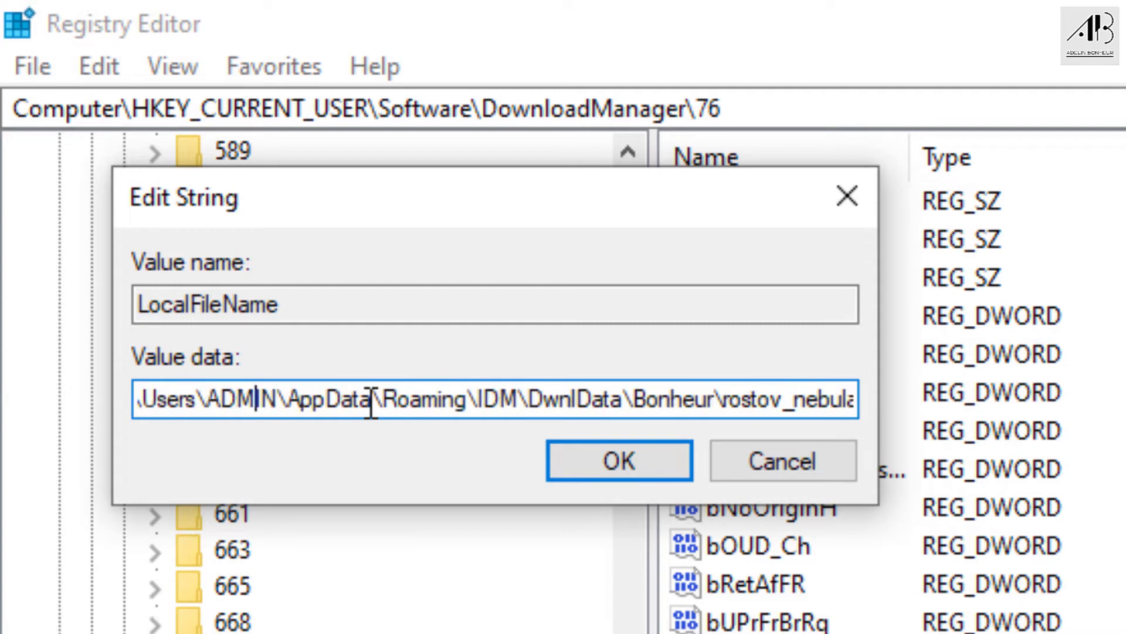
double_click(236, 388)
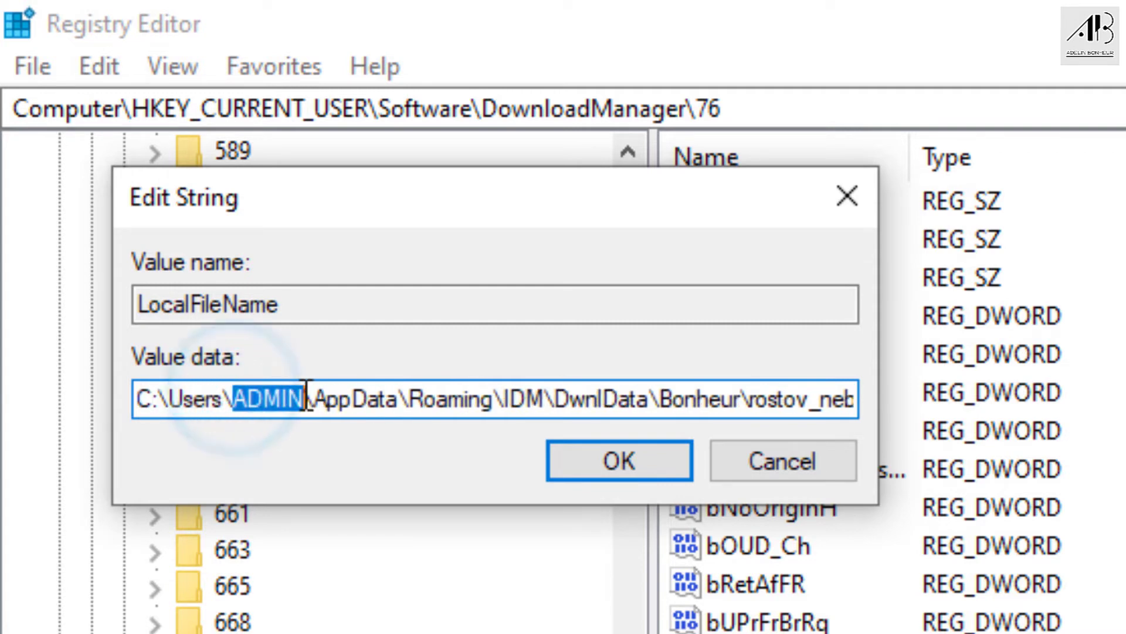
right_click(281, 399)
click(374, 564)
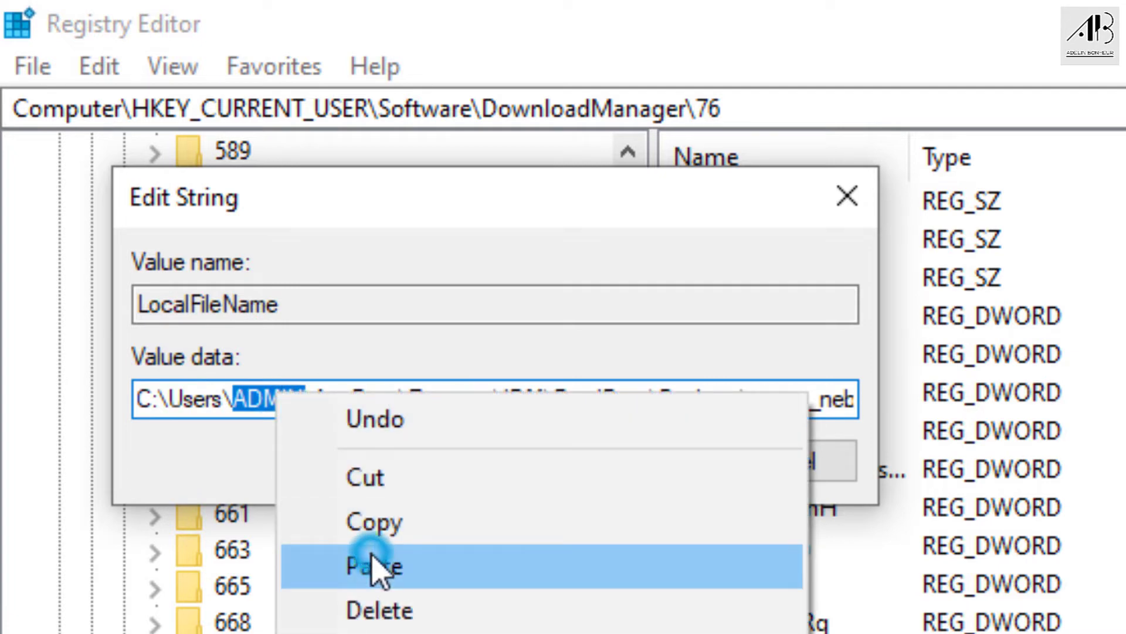
- Review the edited LocalFileName path through to its end
click(160, 404)
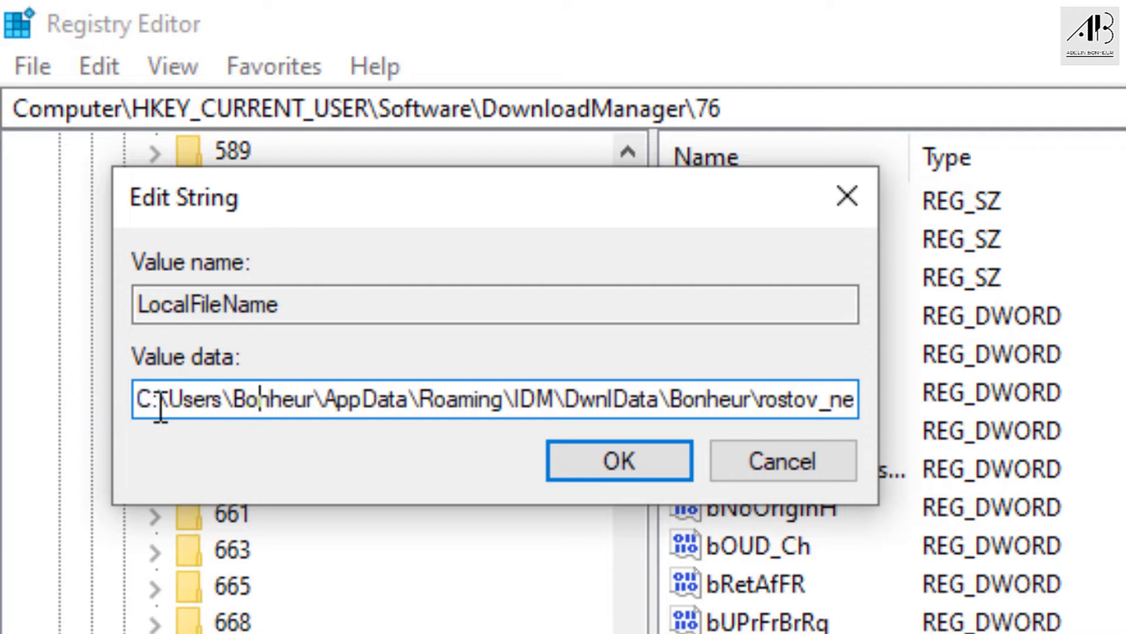
key(Right)
key(Right)
key(Right)
key(Right)
key(Right)
key(Right)
key(Right)
key(Right)
key(Right)
key(Right)
key(Right)
key(Right)
key(Right)
key(Right)
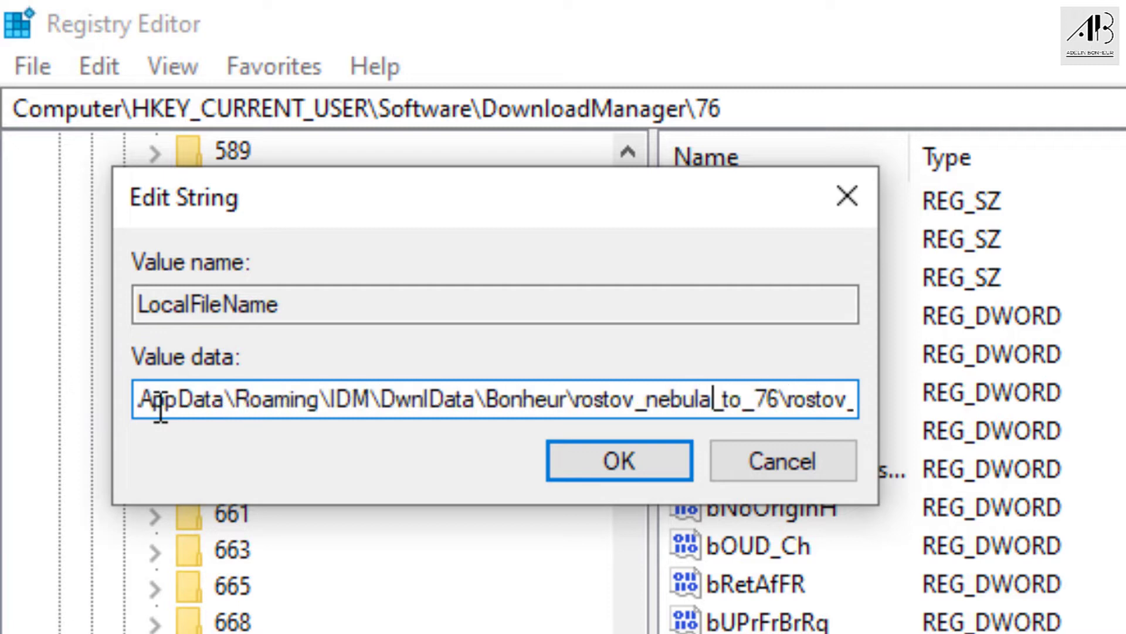
key(Right)
key(Right)
key(Right)
key(Right)
key(Right)
key(Right)
key(Right)
key(Right)
key(Right)
key(Right)
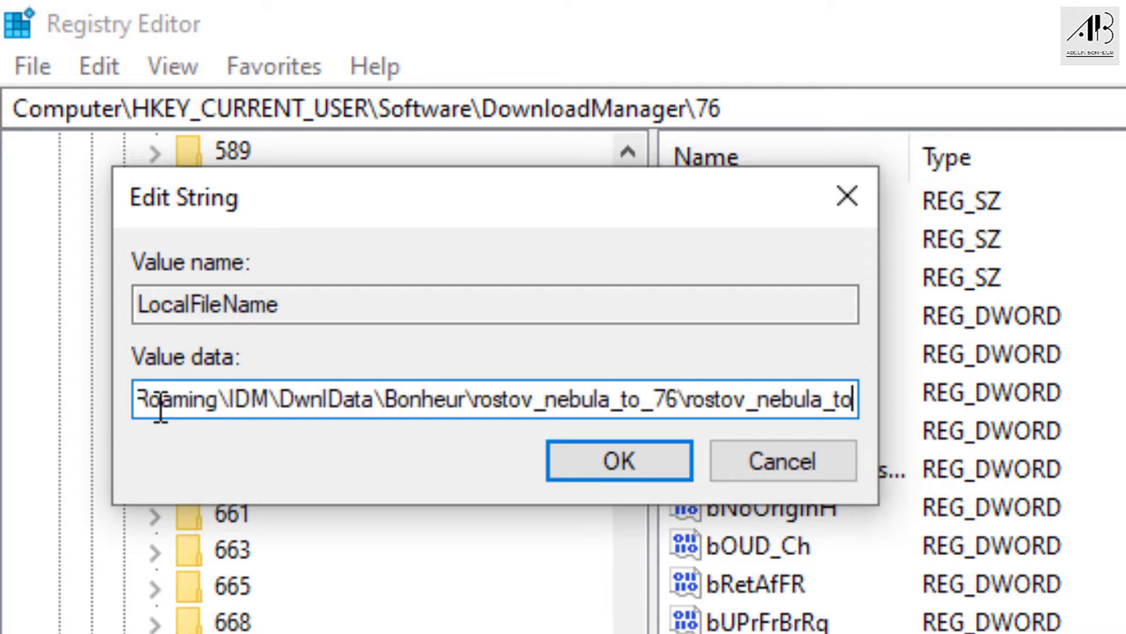
- Save the edited LocalFileName path and bring up the available actions for the LocalPath value
click(605, 465)
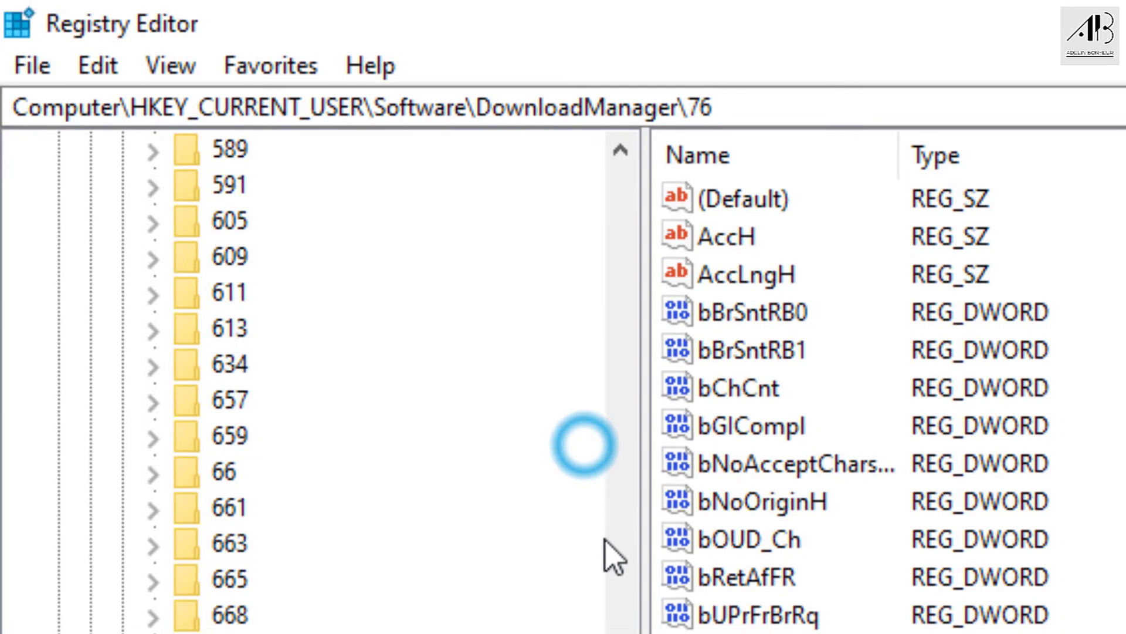
right_click(305, 551)
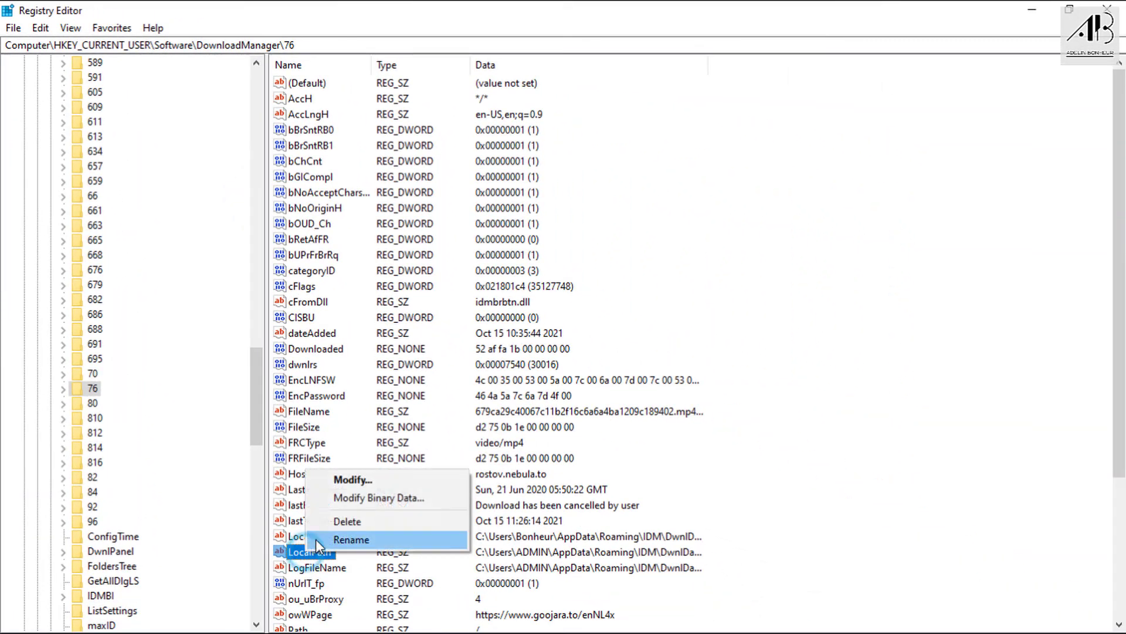
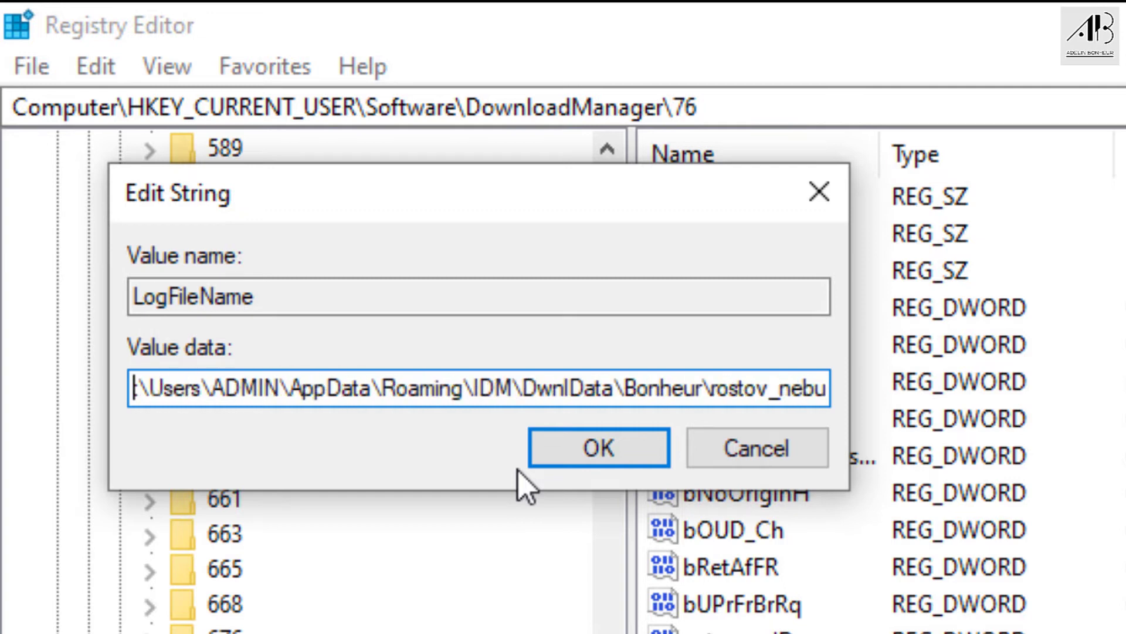
- Replace the ADMIN folder name after C:\Users in the LogFileName path with this computer's user name and save the value
key(Left)
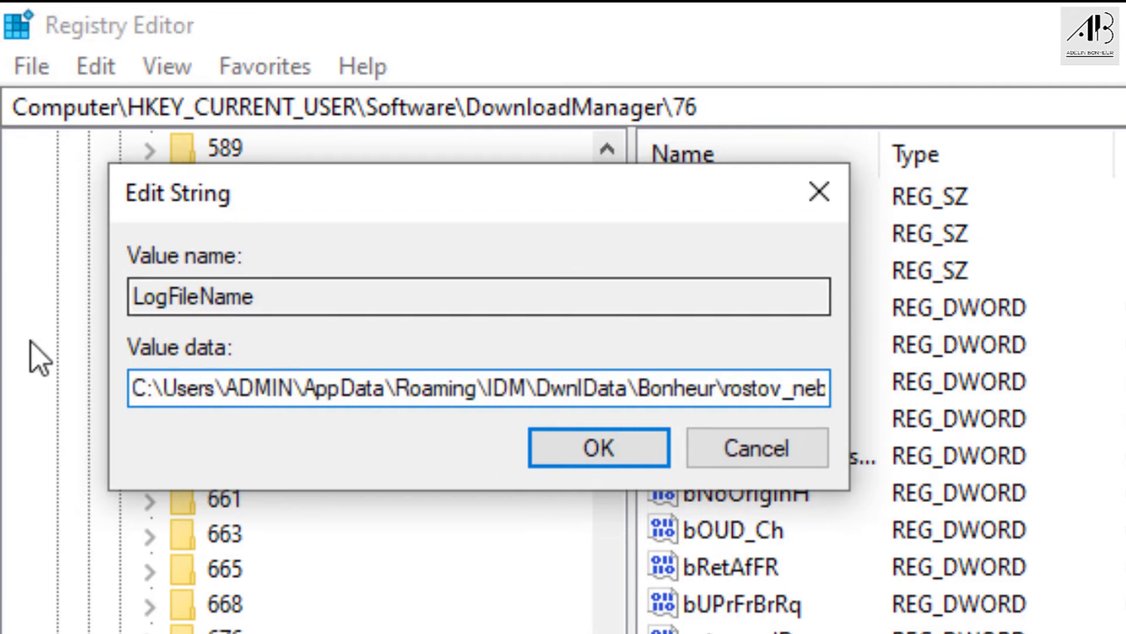
drag(224, 388, 294, 387)
text(Bonheur)
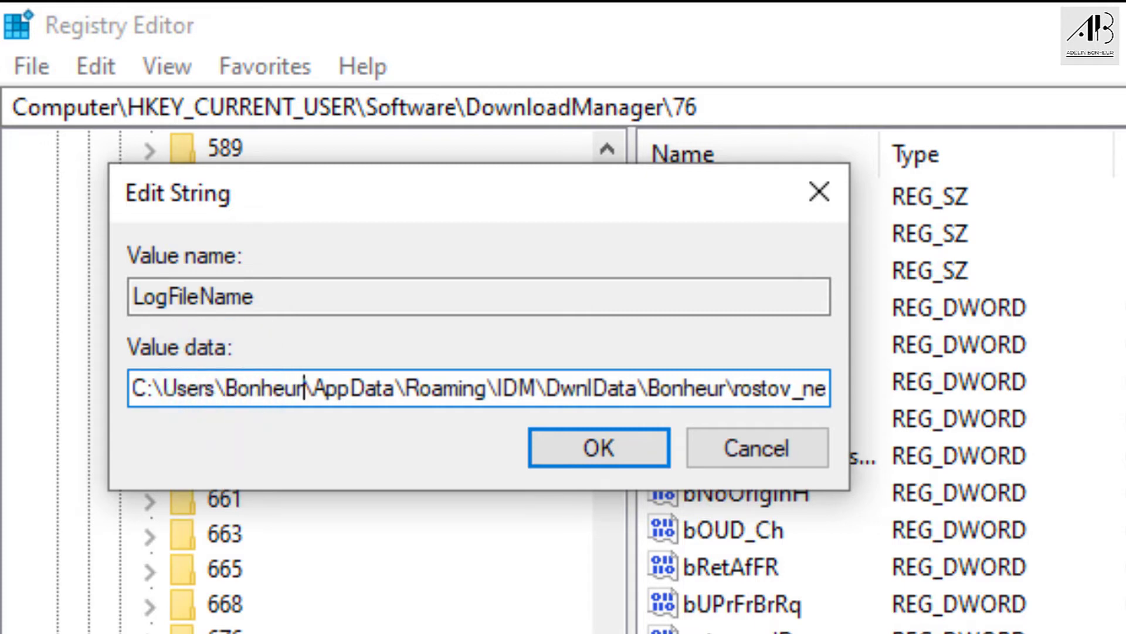
click(585, 451)
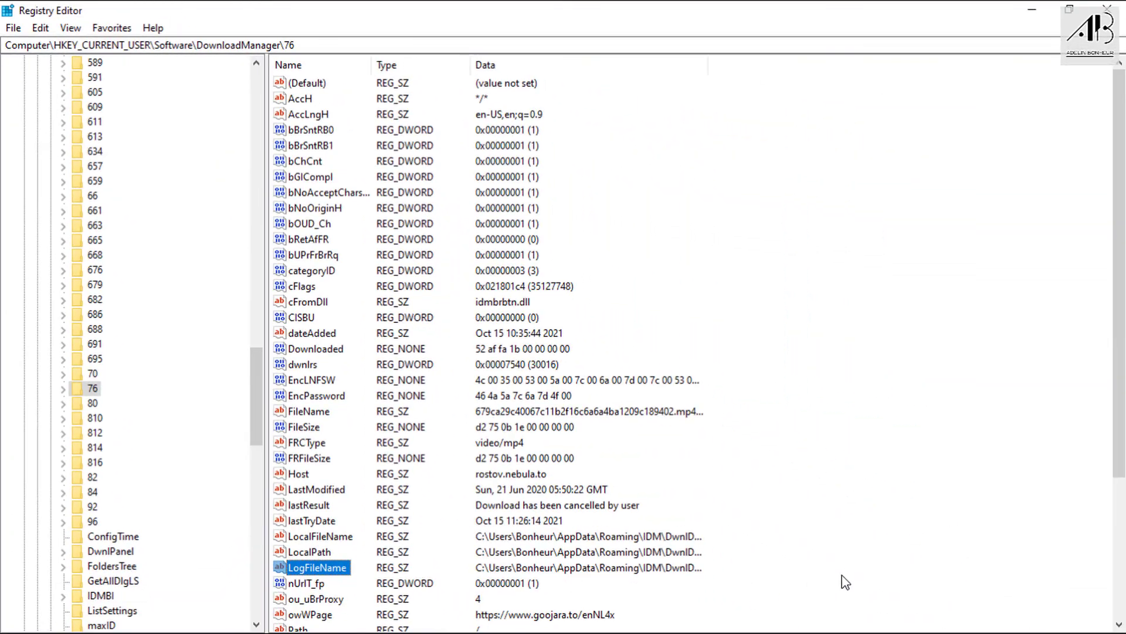
- Switch to Notepad and replace both ADMIN folder names in the noted LocalFileName path with this computer's user name
click(878, 577)
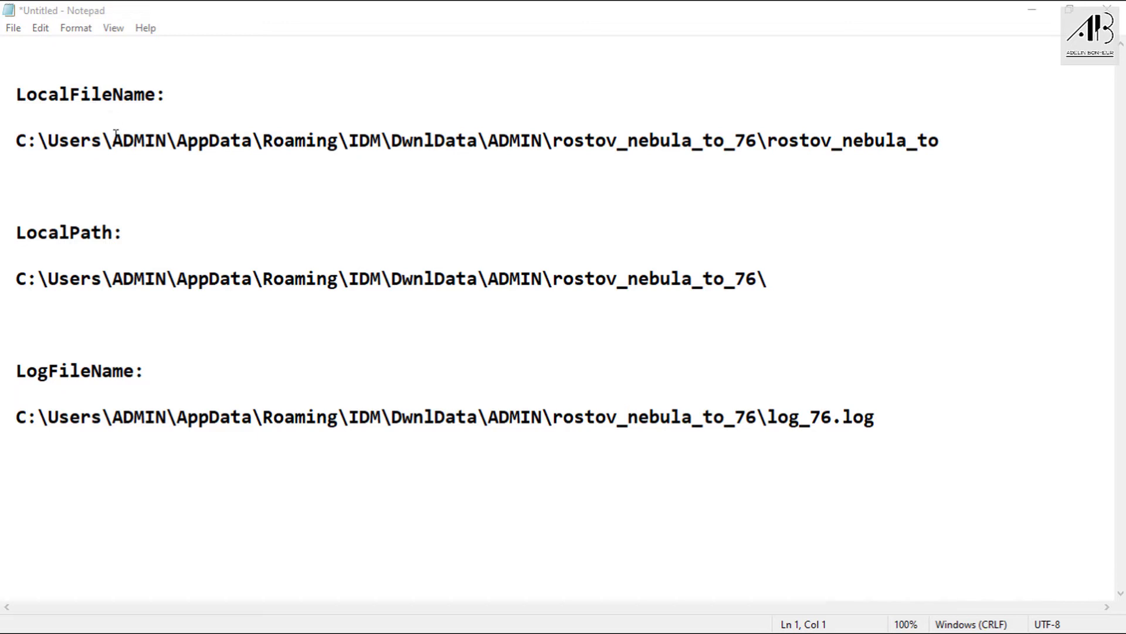
drag(113, 141, 167, 149)
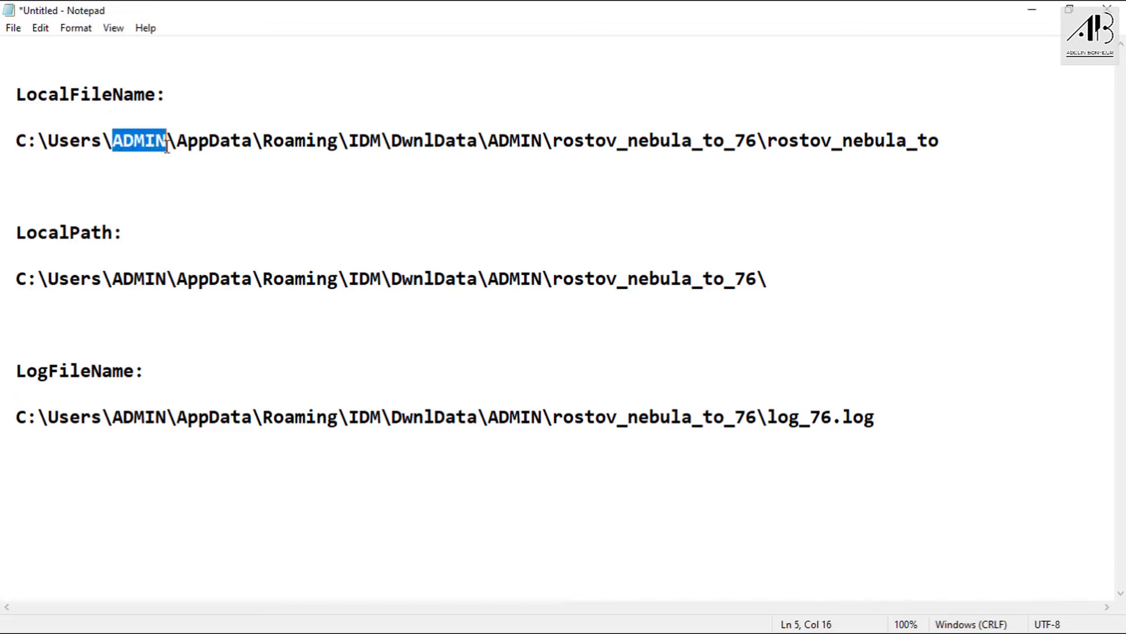
text(Bonheur)
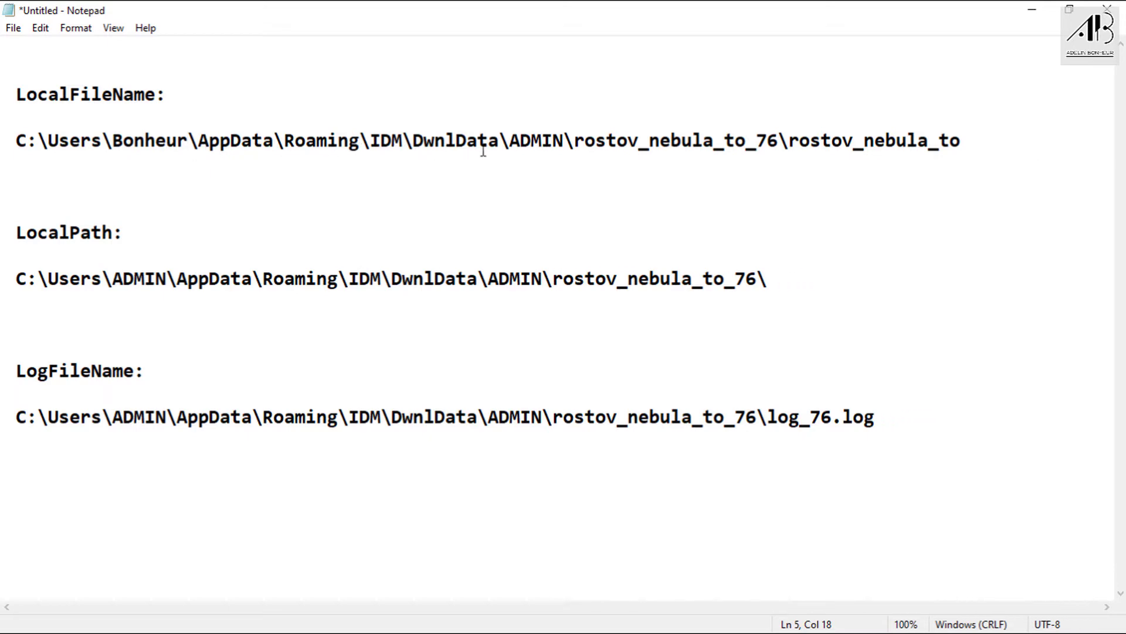
drag(510, 139, 564, 141)
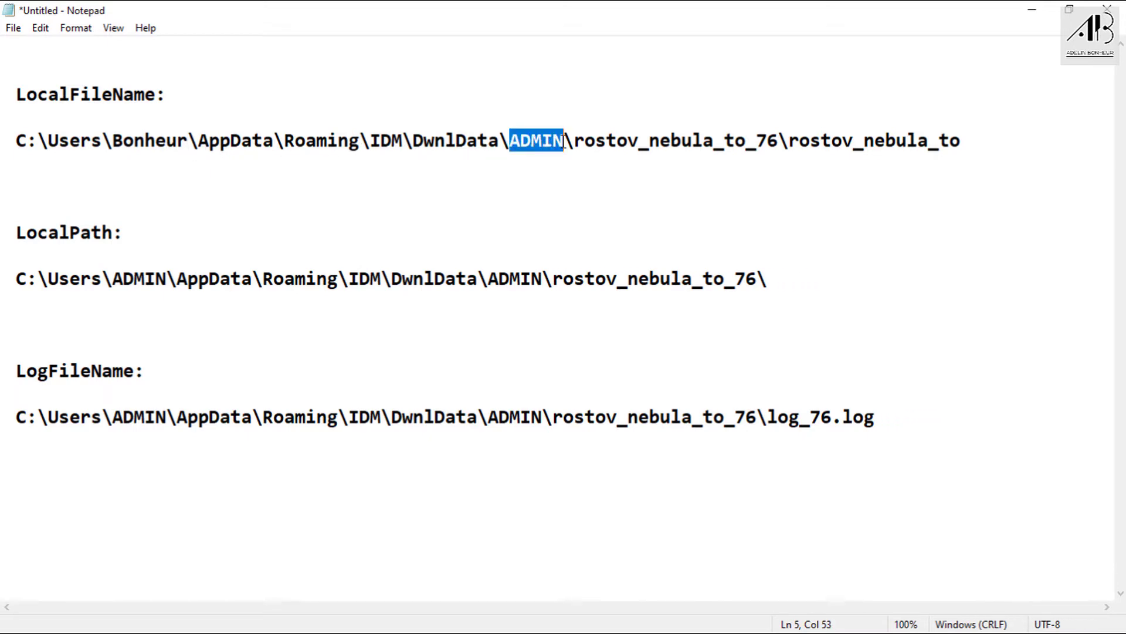
text(Bonheur)
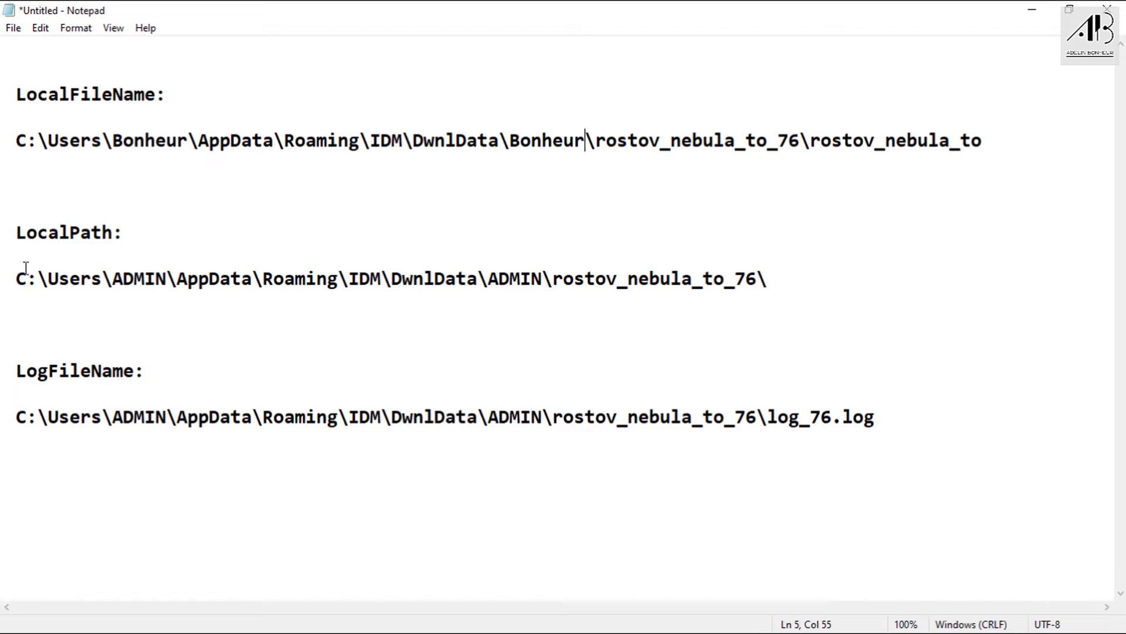
- Replace both ADMIN folder names in the noted LocalPath line with this computer's user name
drag(113, 278, 166, 281)
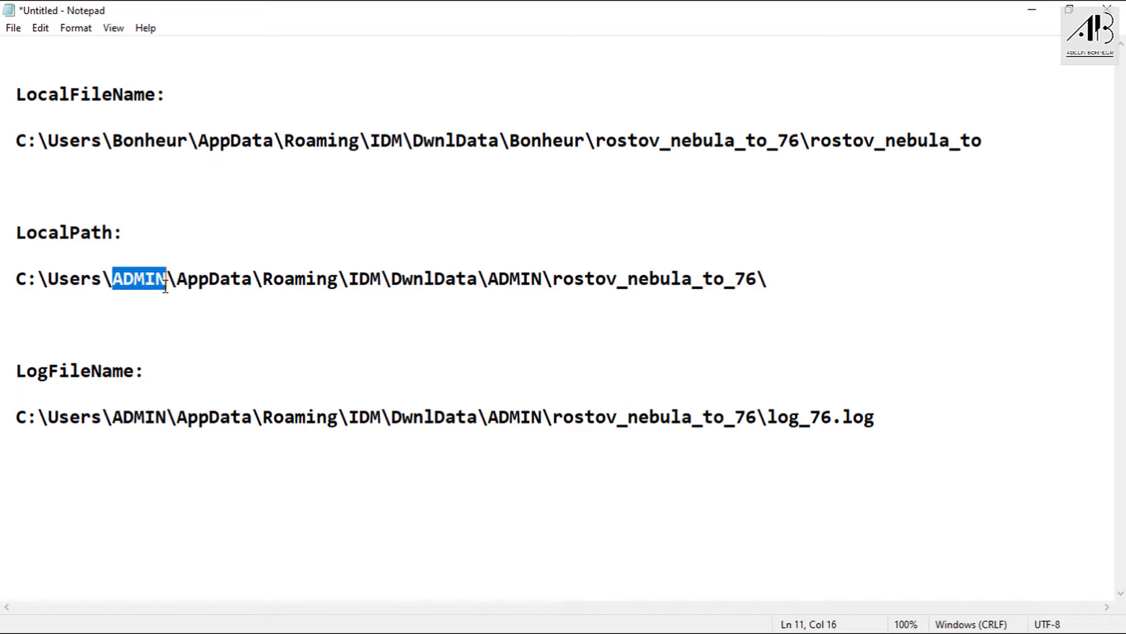
text(Bonheur)
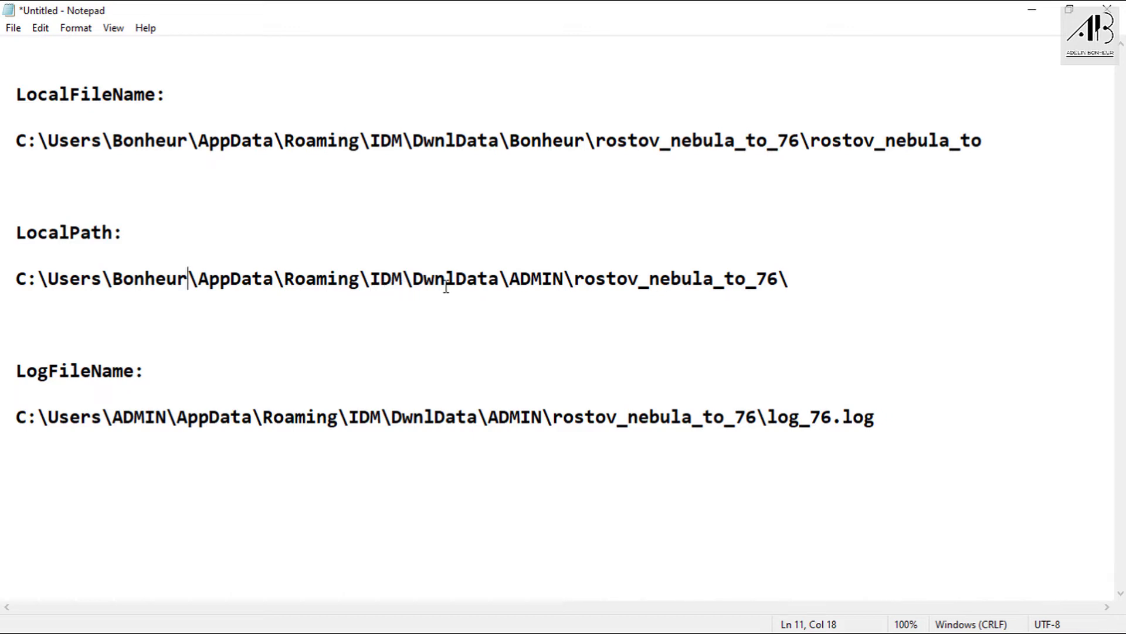
drag(518, 282, 562, 279)
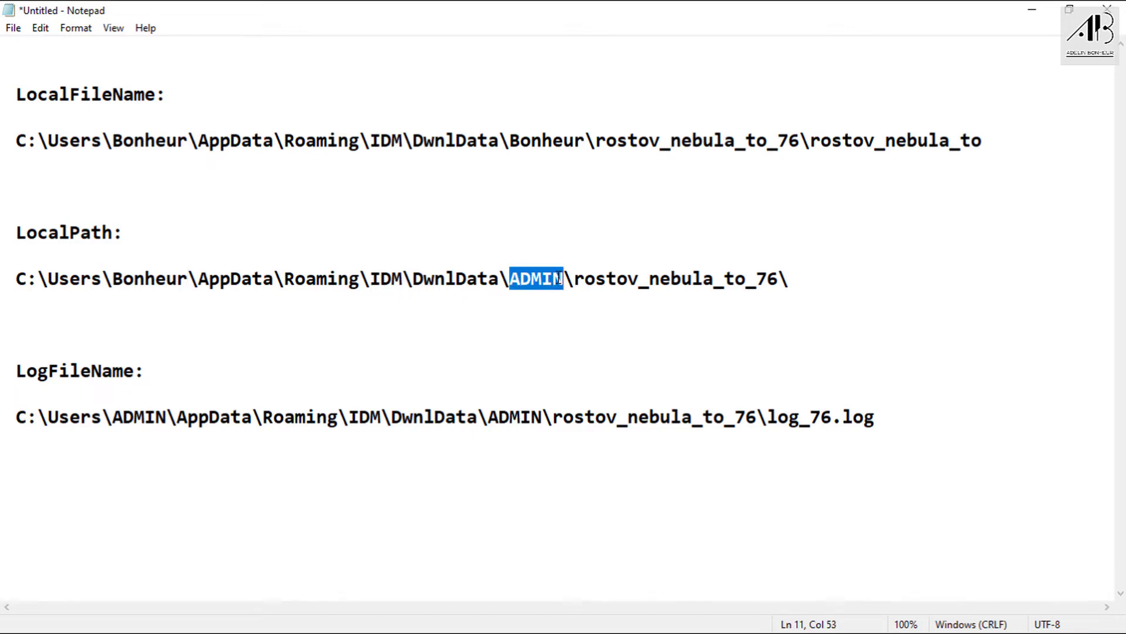
text(Bonheur)
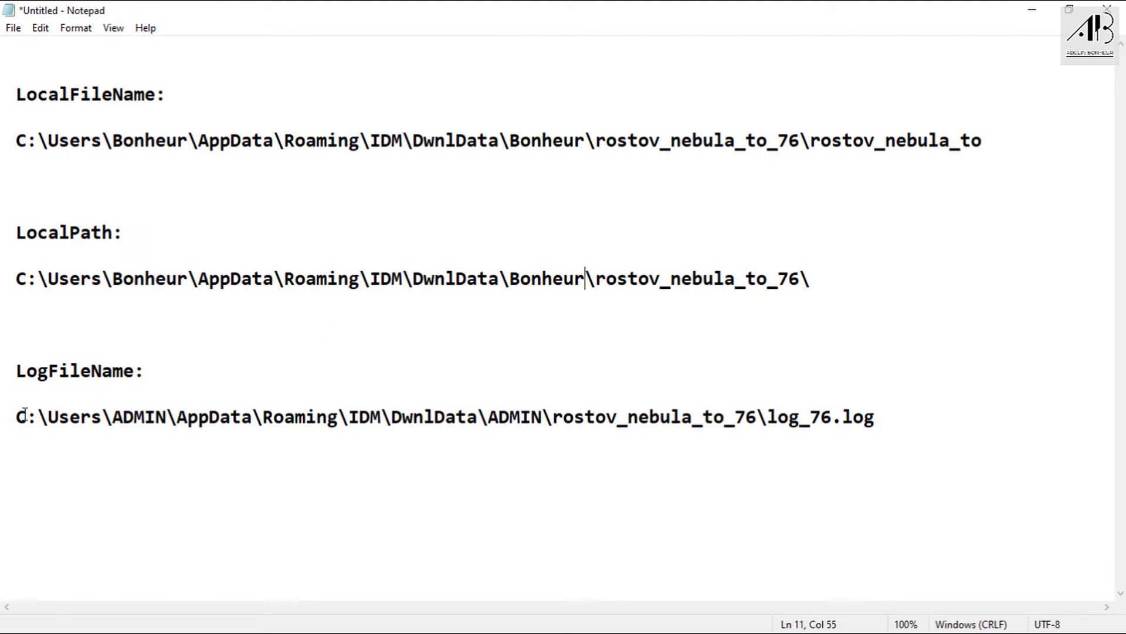
- Replace both ADMIN folder names in the noted LogFileName path with this computer's user name
drag(116, 417, 165, 417)
text(Bonheur)
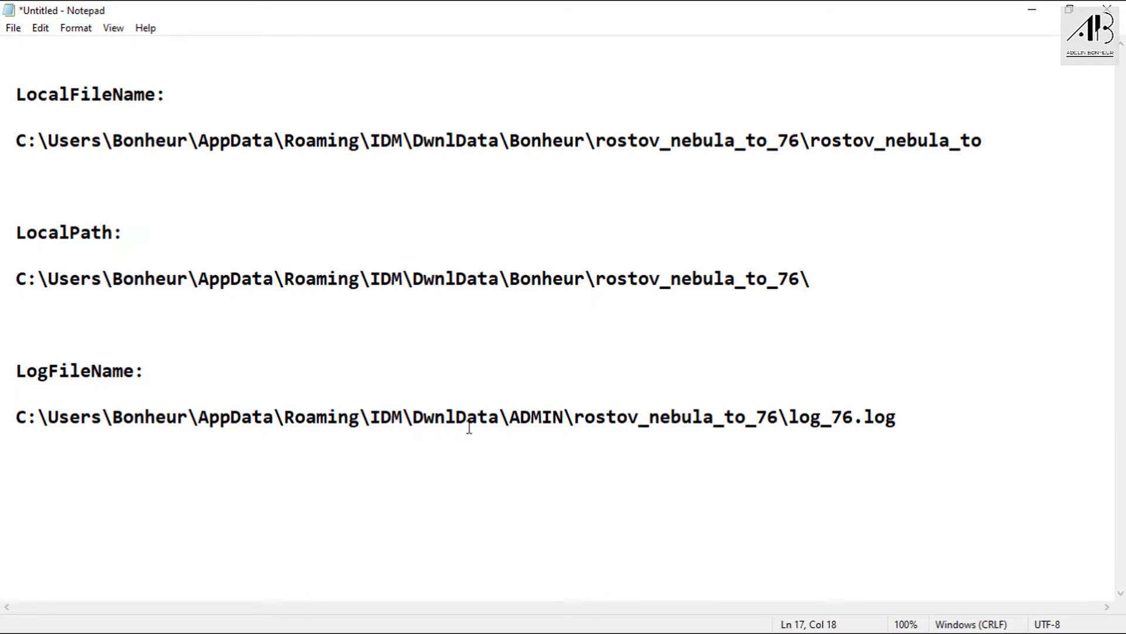
drag(508, 417, 565, 418)
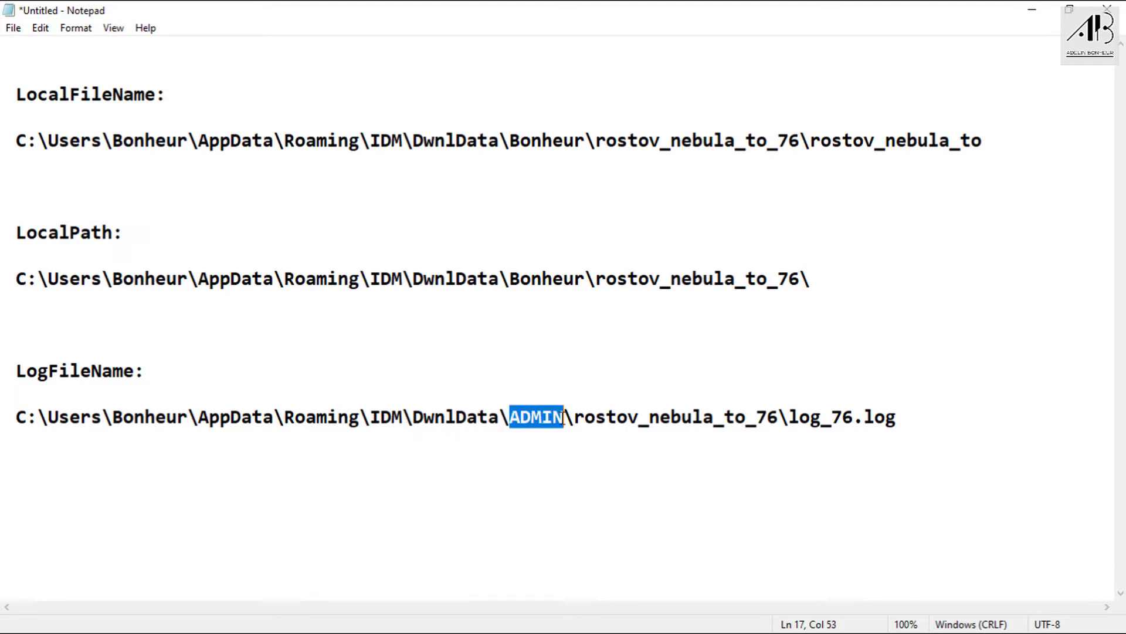
text(Bonheur)
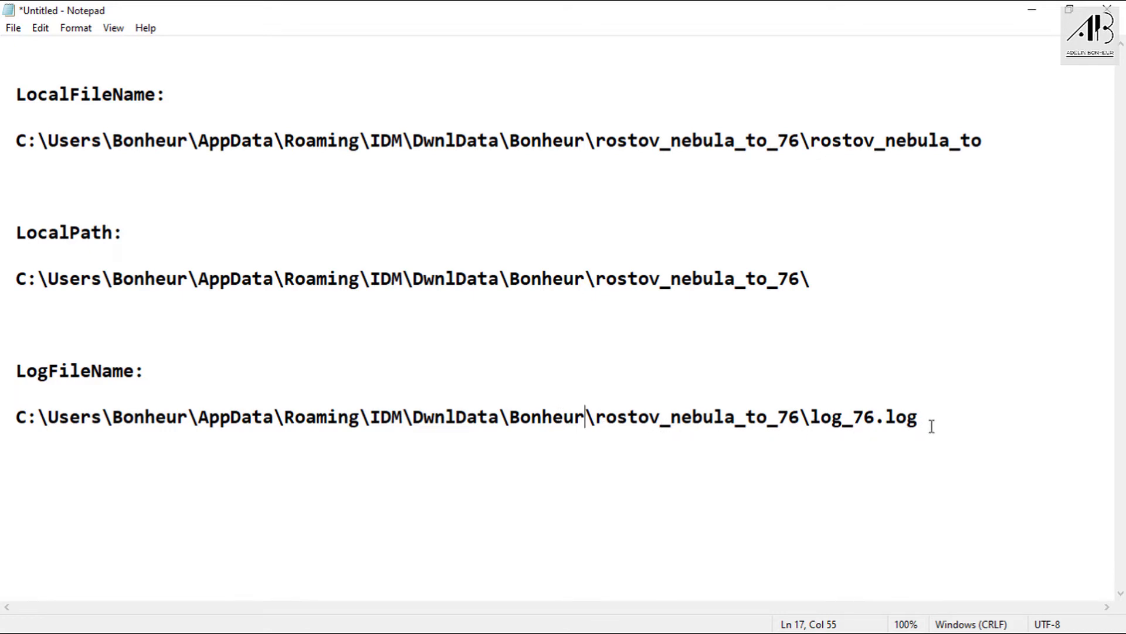
- Return to the Registry Editor, collapse the DownloadManager, Software and HKEY_CURRENT_USER keys, and close the editor
key(alt+Tab)
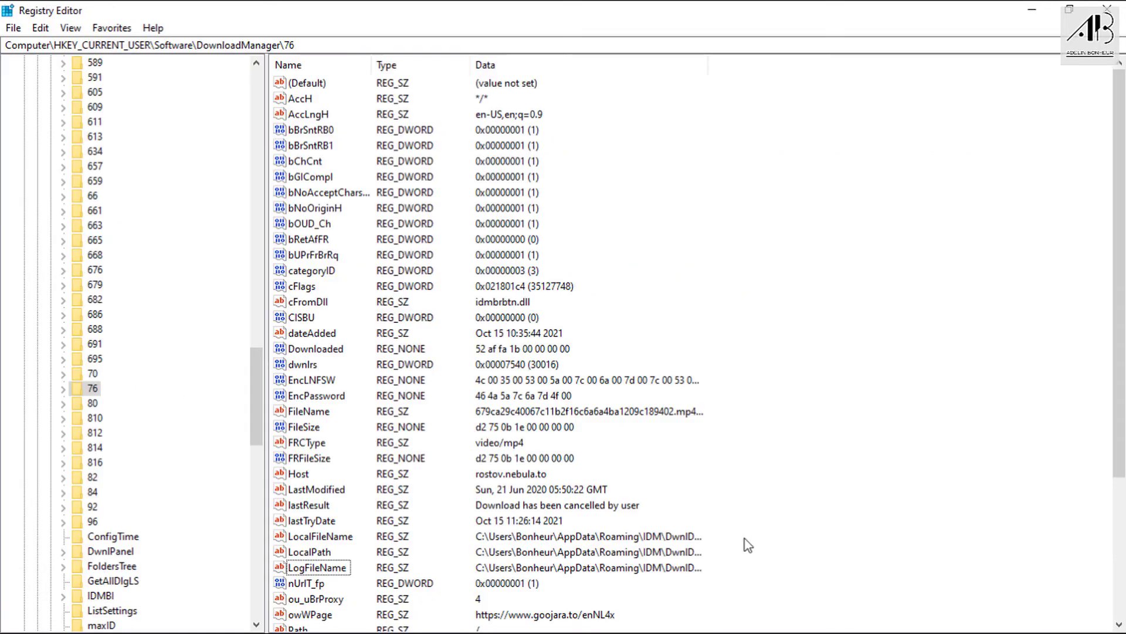
scroll(773, 337, down, 3)
scroll(770, 348, up, 3)
drag(255, 370, 286, 98)
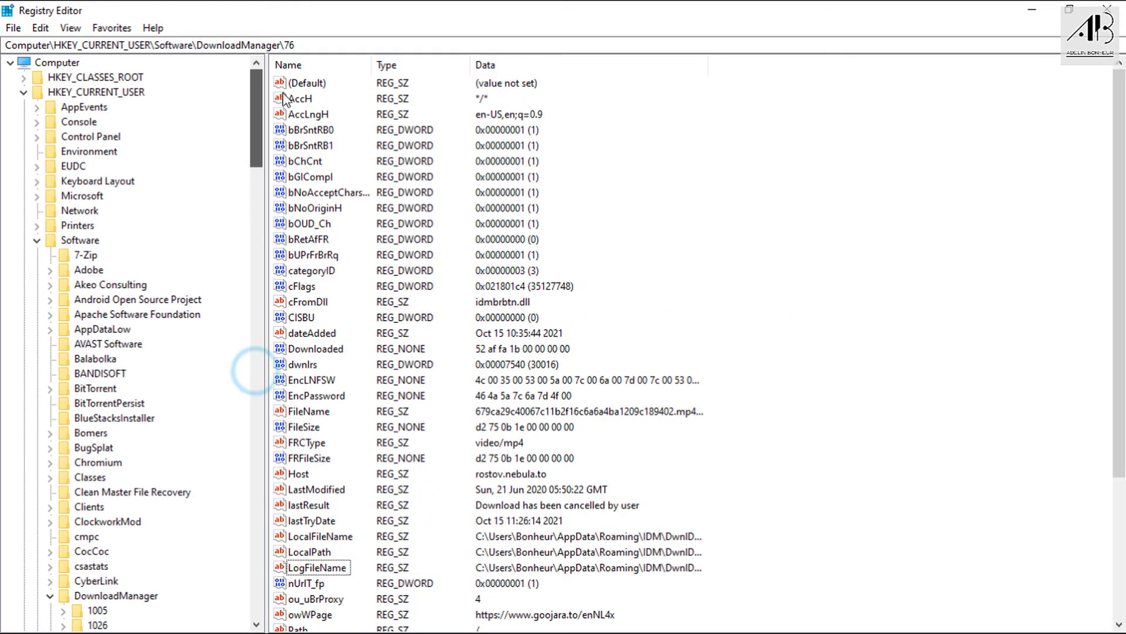
click(50, 595)
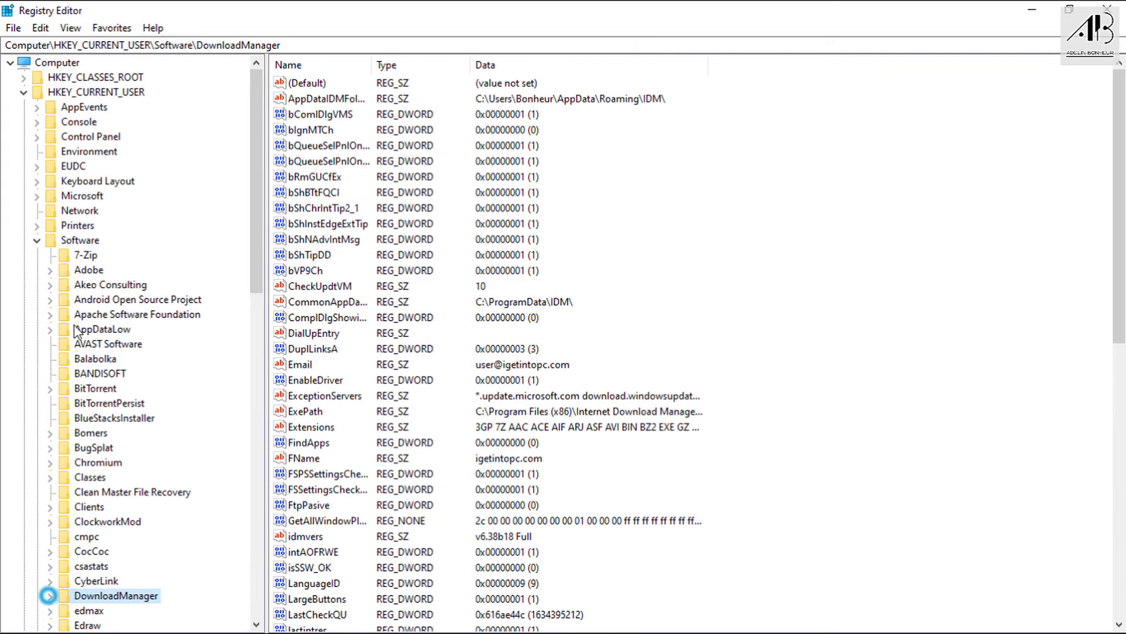
click(37, 240)
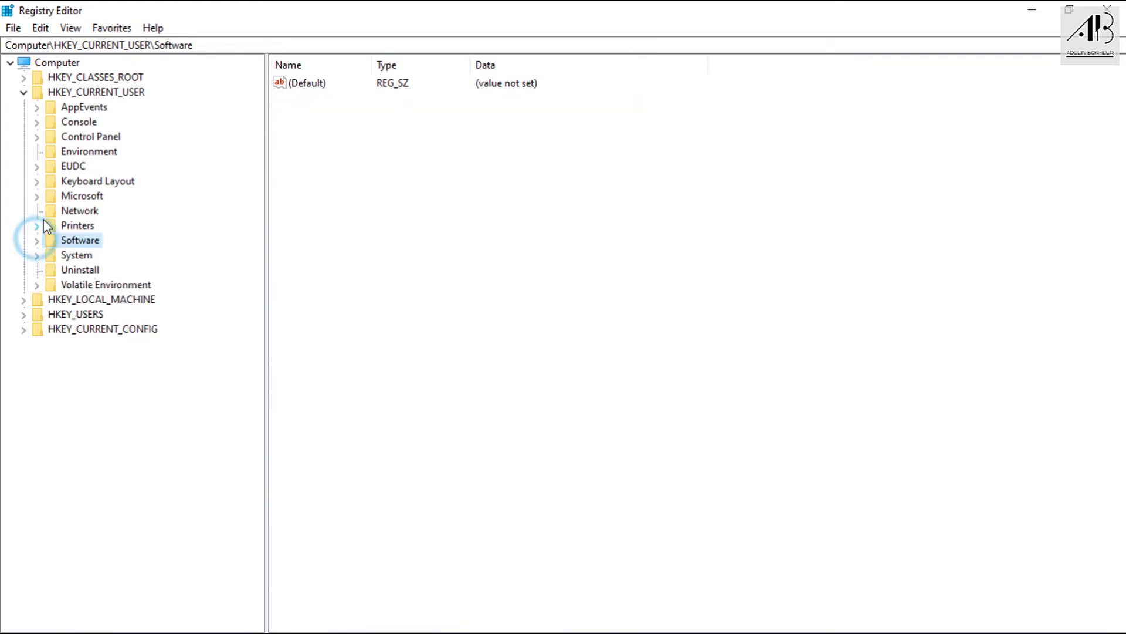
click(24, 92)
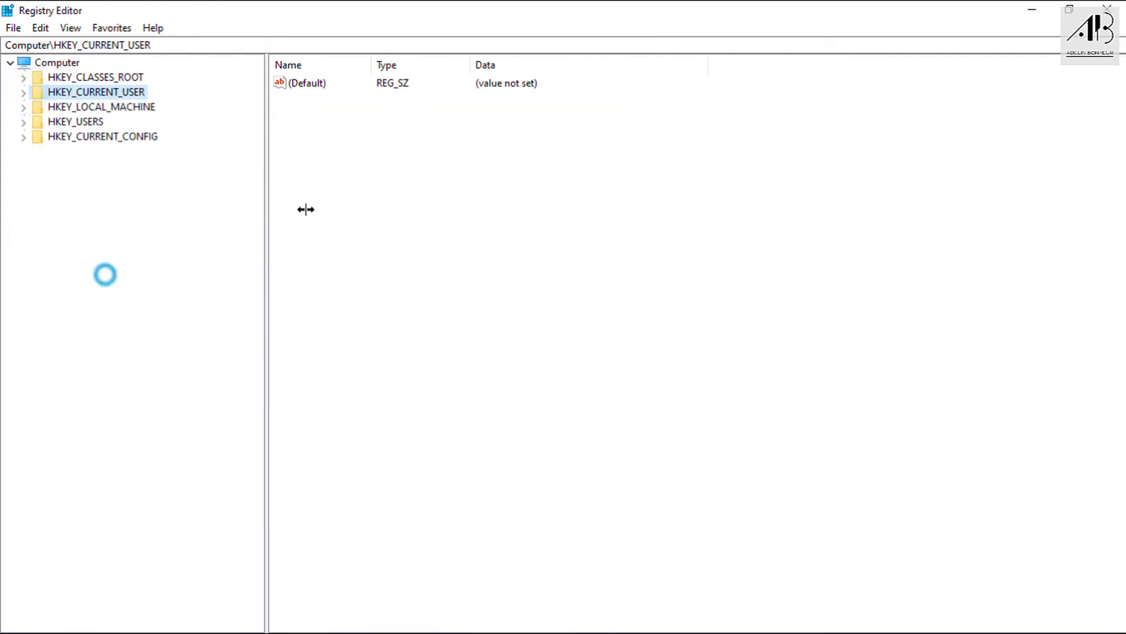
click(1108, 9)
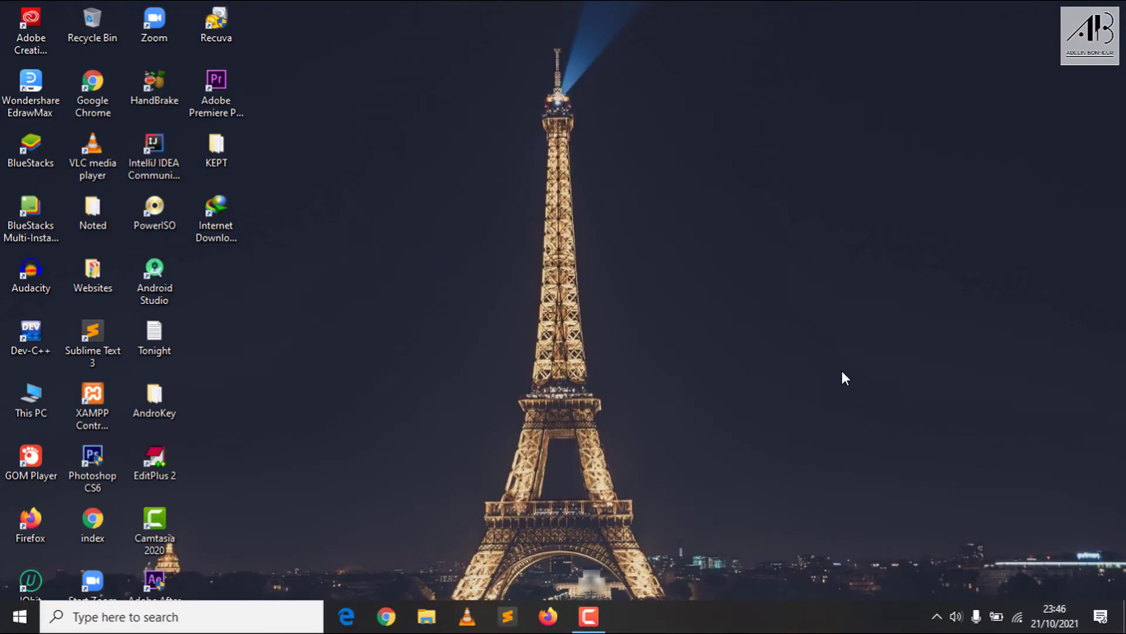
- Launch Internet Download Manager, dismiss its startup tip, and open the properties of the 679ca29c40067c11b2f16c6a6a4ba1209c189402.mp4 download
double_click(231, 209)
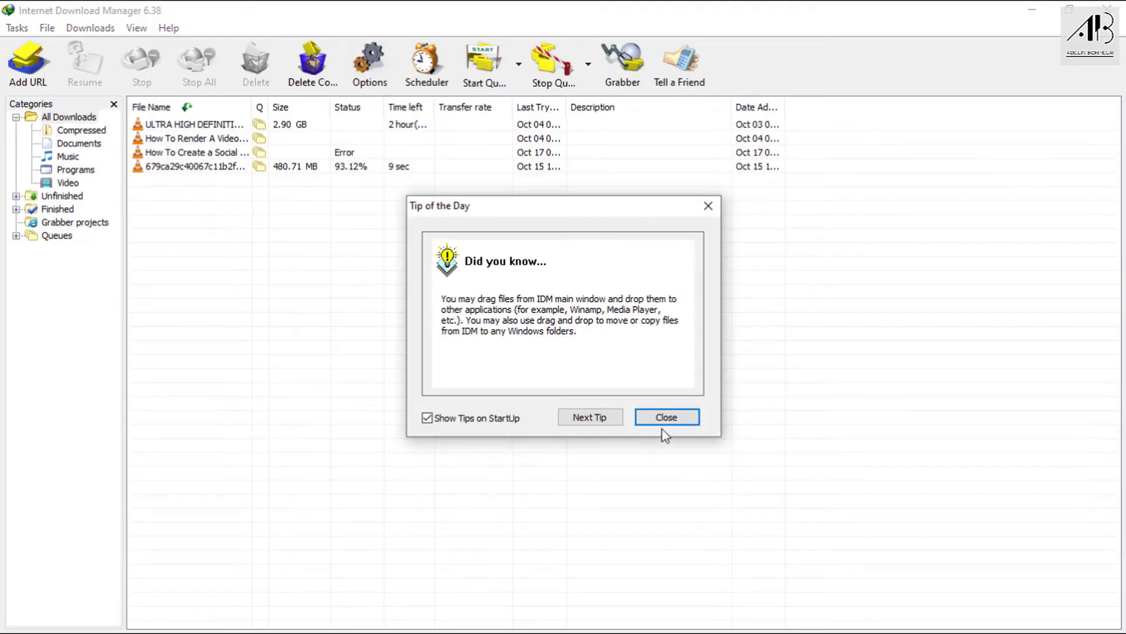
click(666, 417)
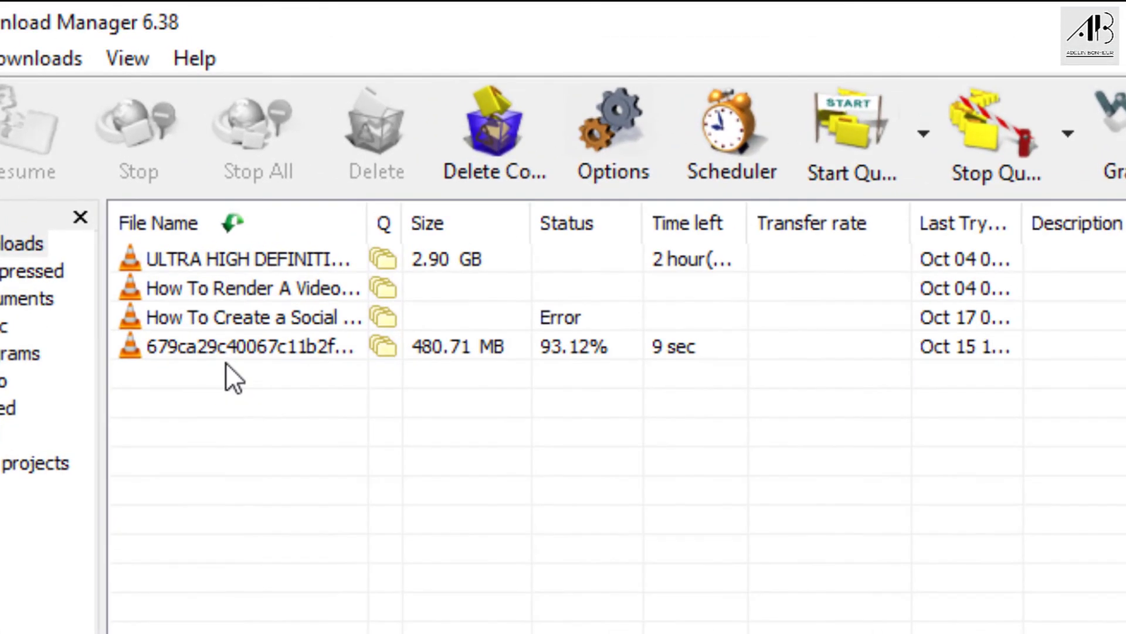
click(311, 350)
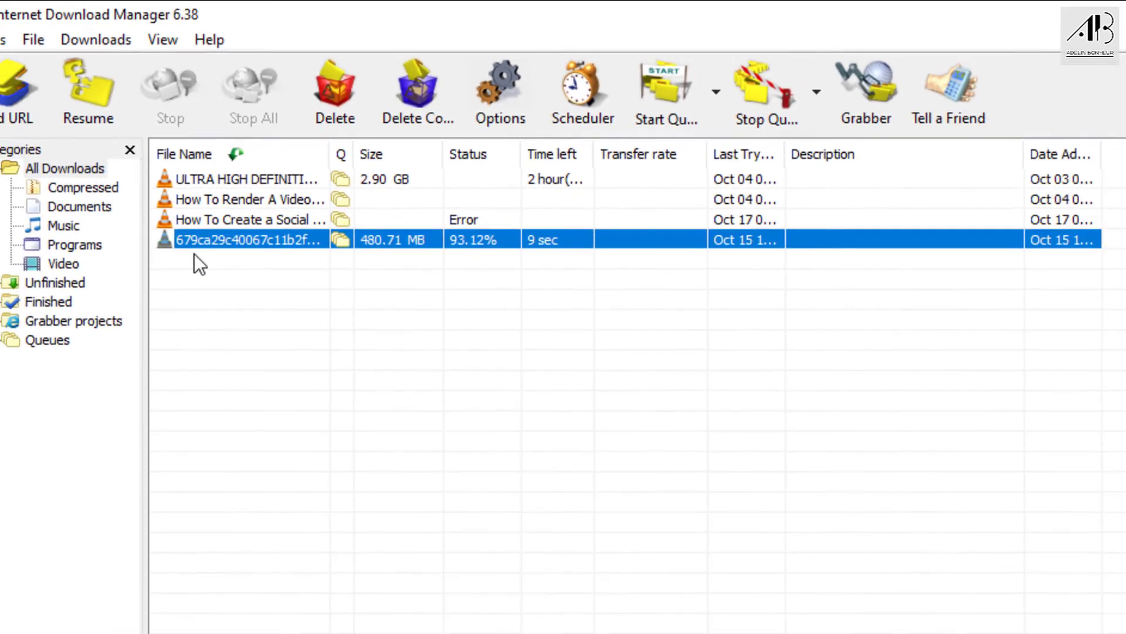
right_click(196, 352)
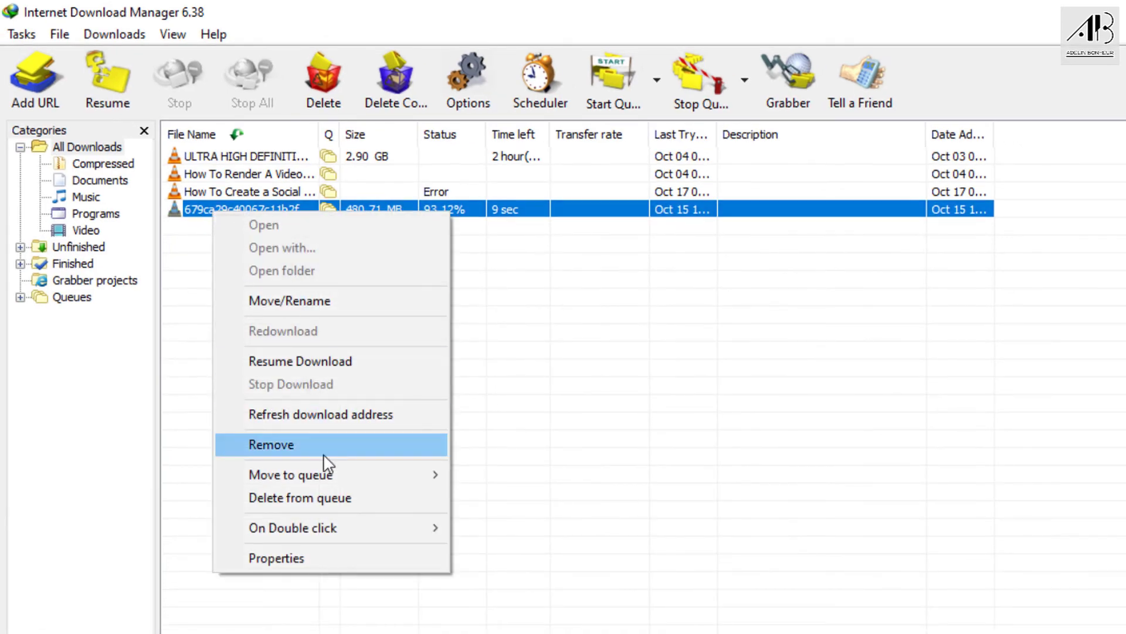
click(281, 558)
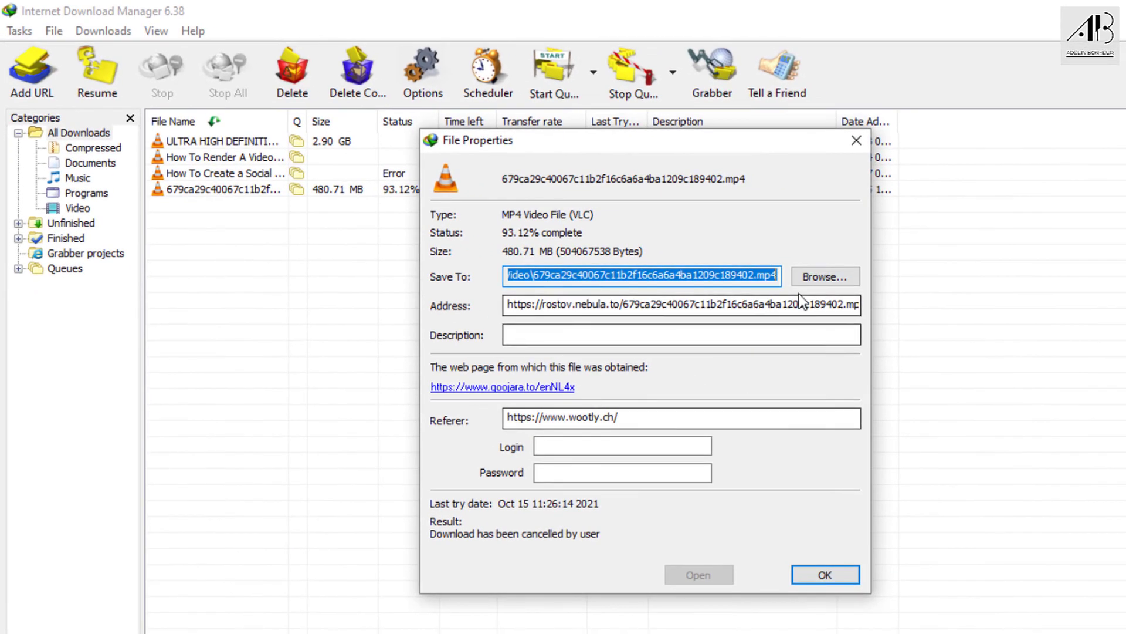
- Set the download's save location to this computer's Downloads\Video folder and apply the file properties
click(913, 306)
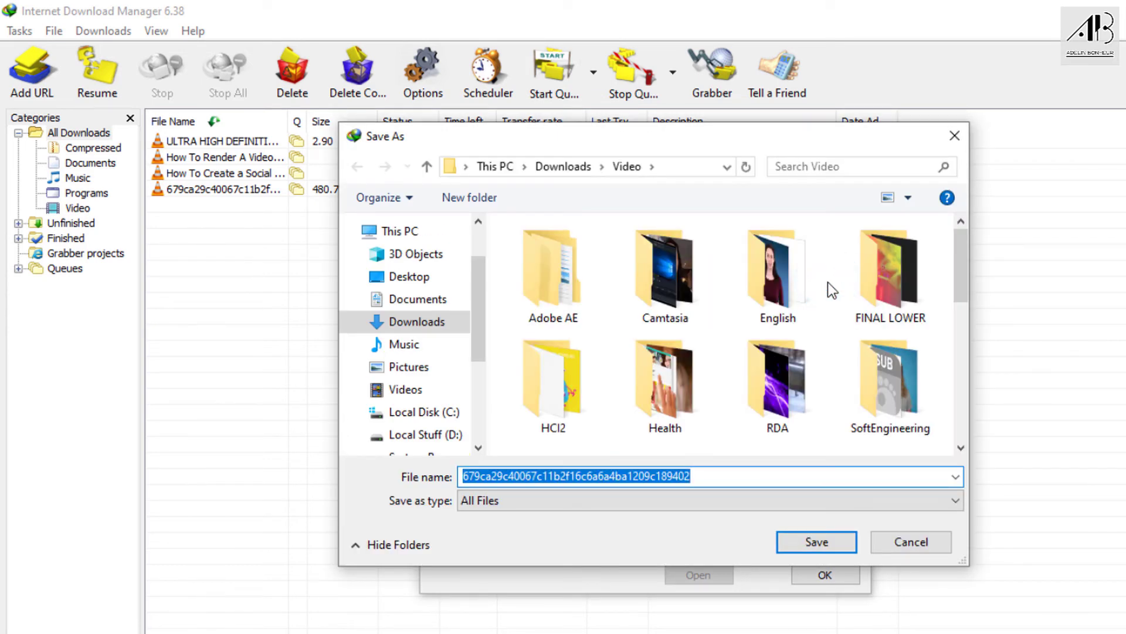
scroll(829, 283, down, 5)
scroll(829, 283, up, 5)
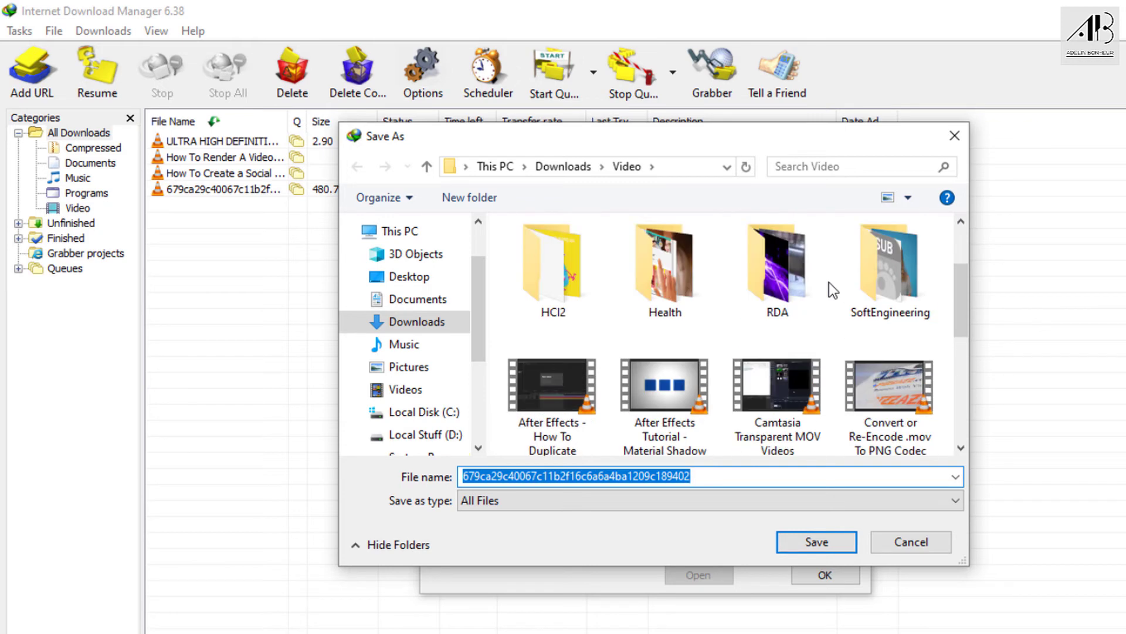
click(407, 328)
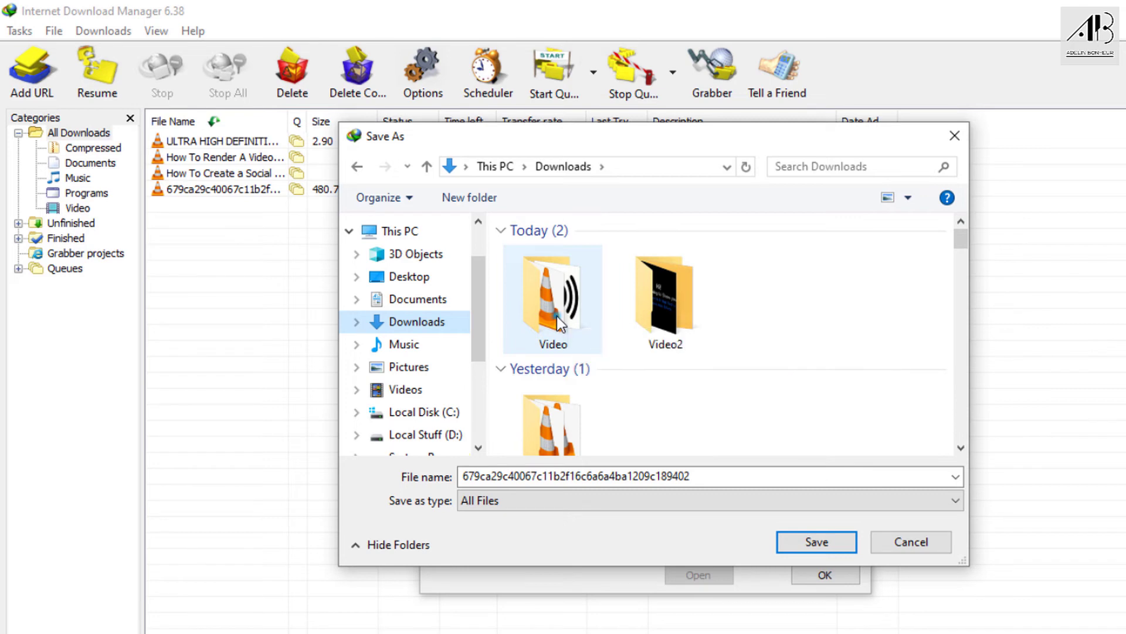
click(557, 316)
double_click(557, 316)
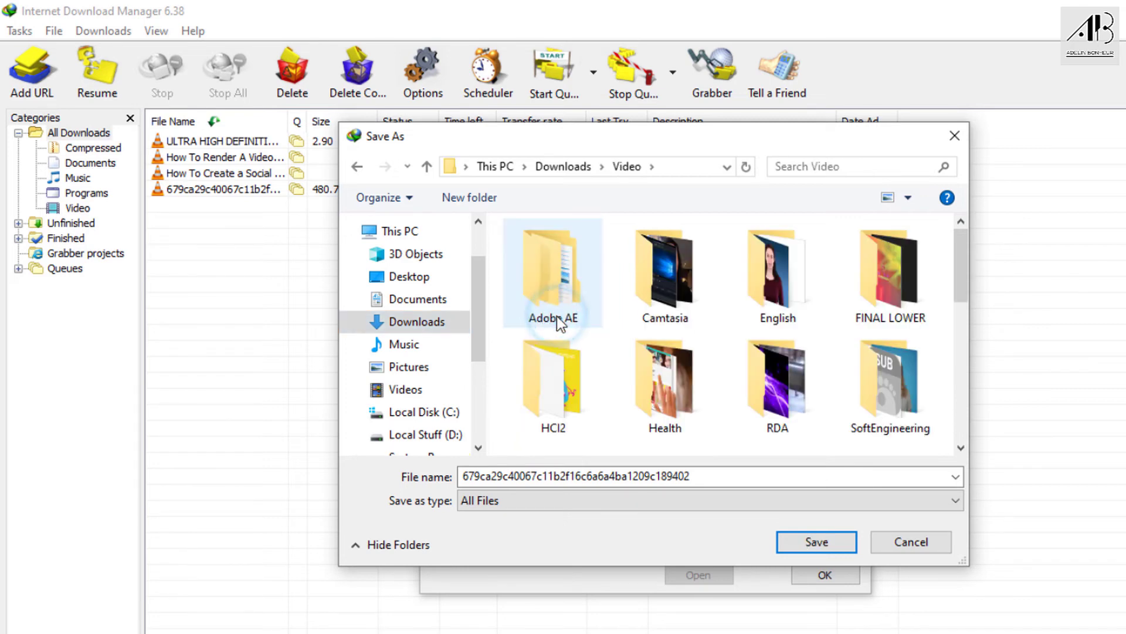
click(804, 543)
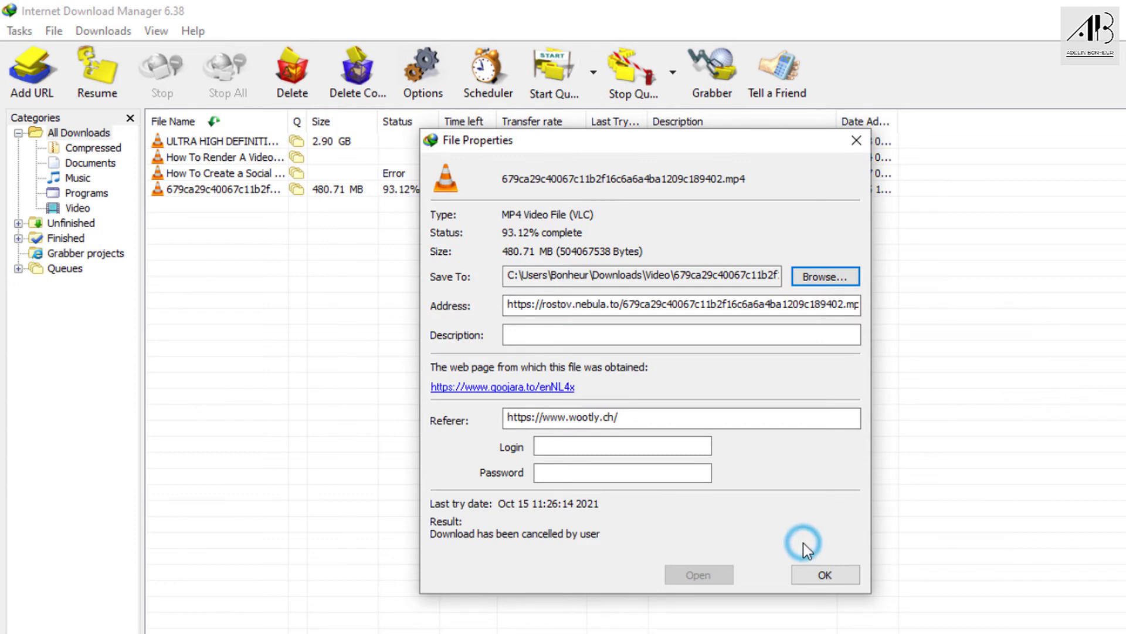
click(826, 572)
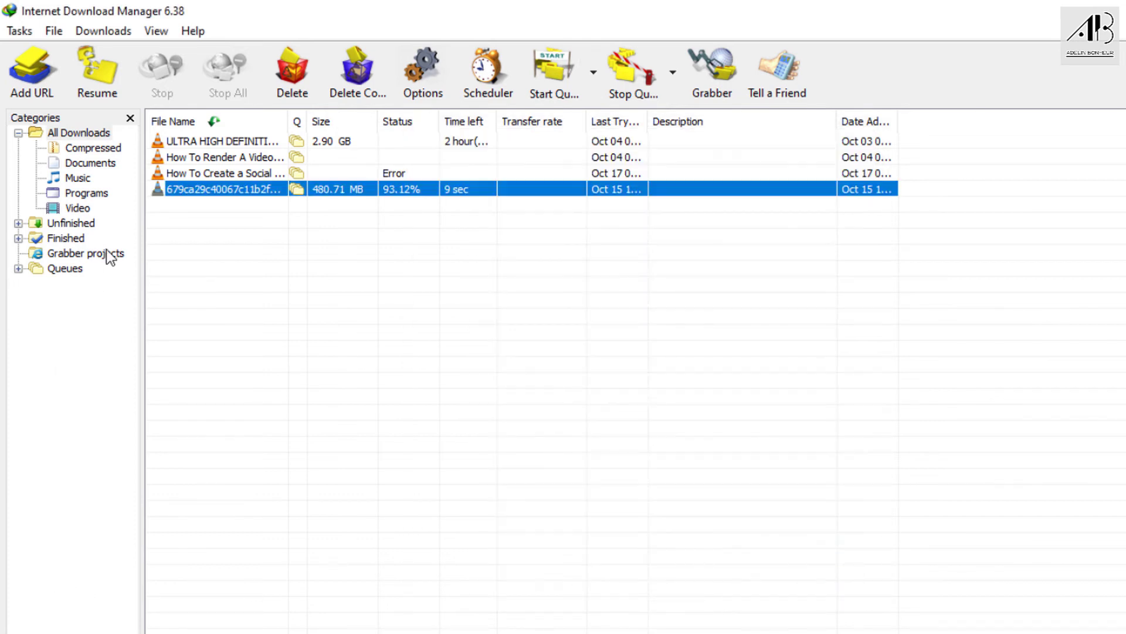
- Try to resume the 679ca29c40067c11b2f16c6a6a4ba1209c189402.mp4 download, accept opening its source web page, and stop waiting for the new address
click(379, 302)
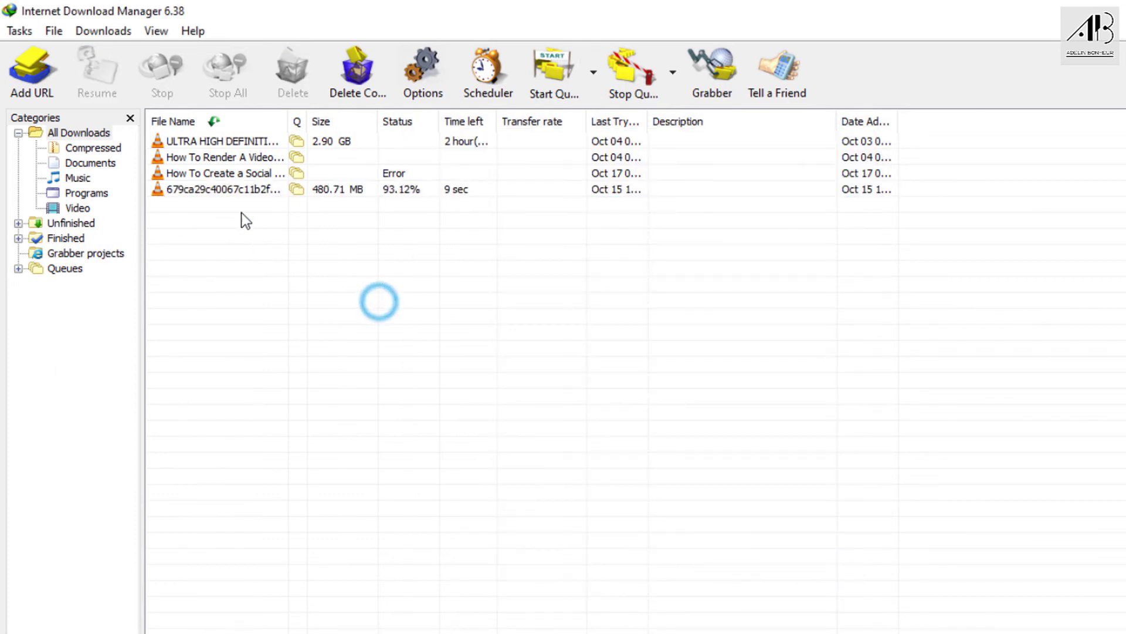
click(235, 193)
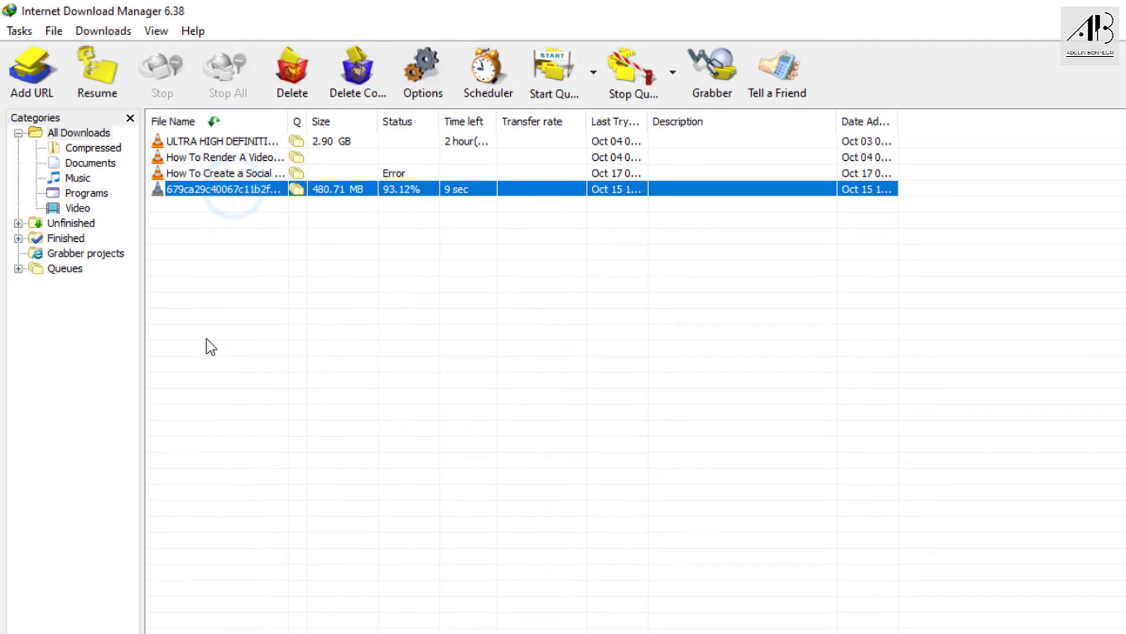
click(93, 79)
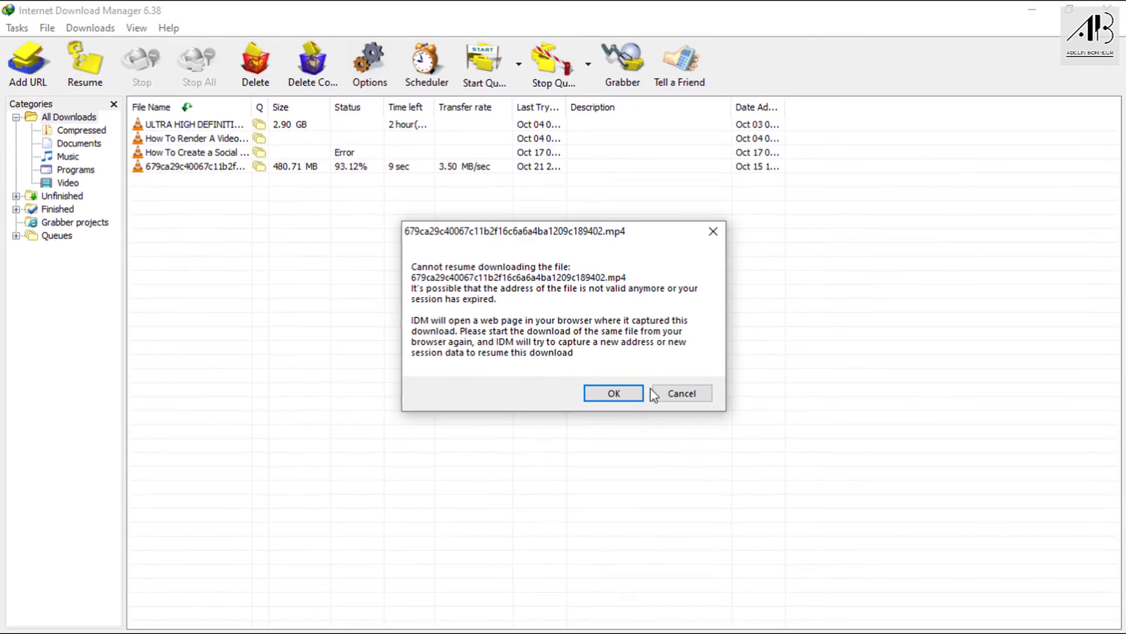
click(614, 394)
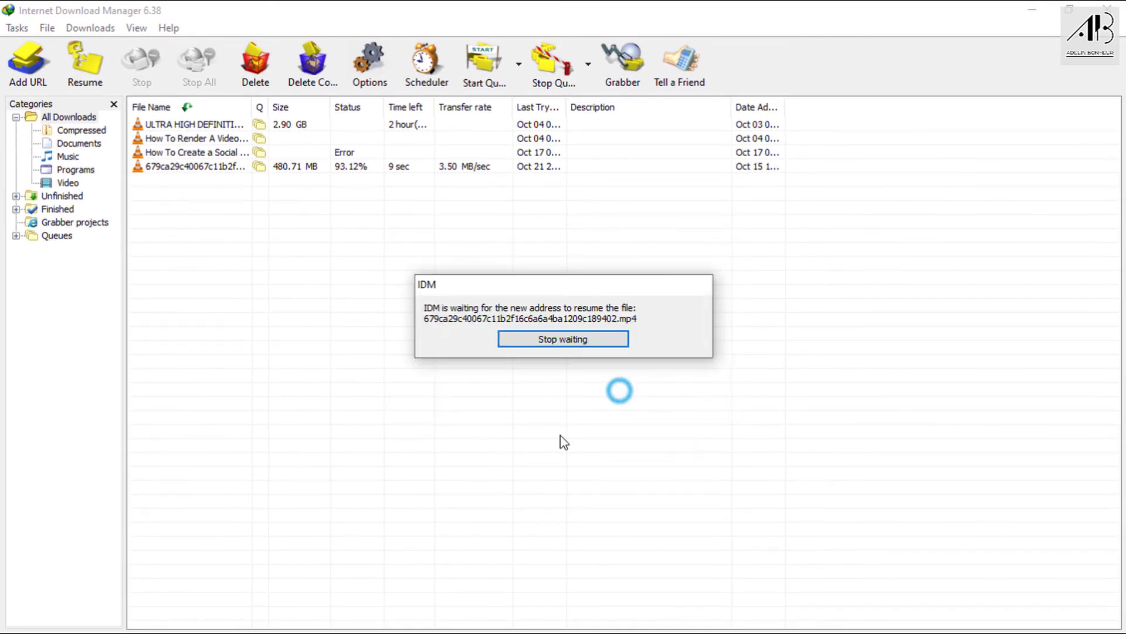
click(563, 339)
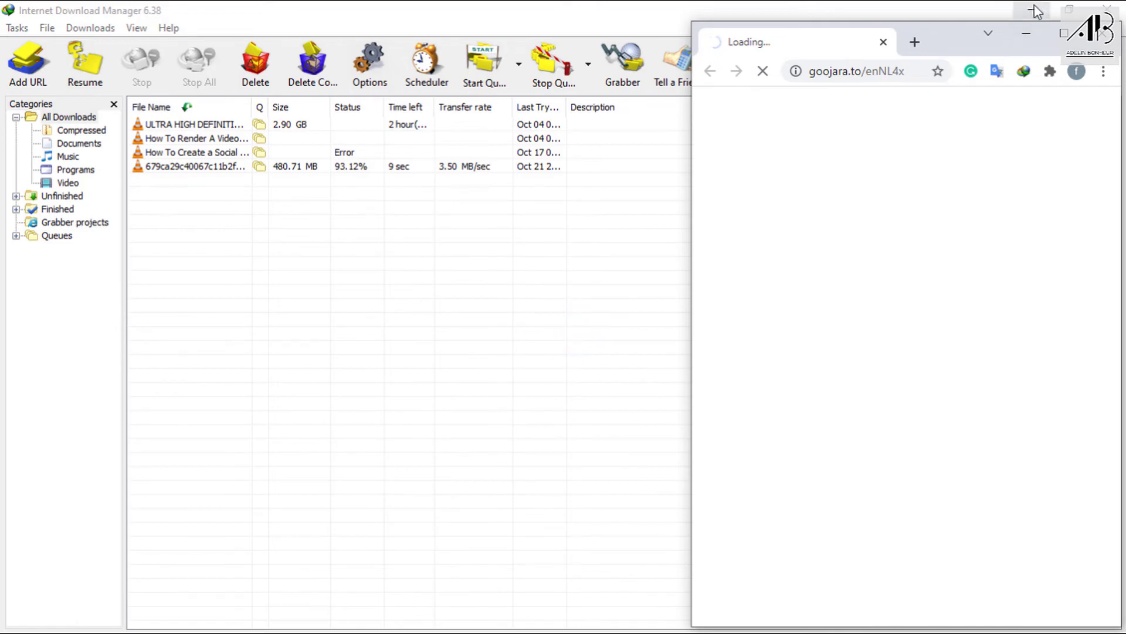
- Minimize the download manager, maximize the browser window with the goojara.to page, and start the episode's video player
click(1036, 11)
click(1063, 32)
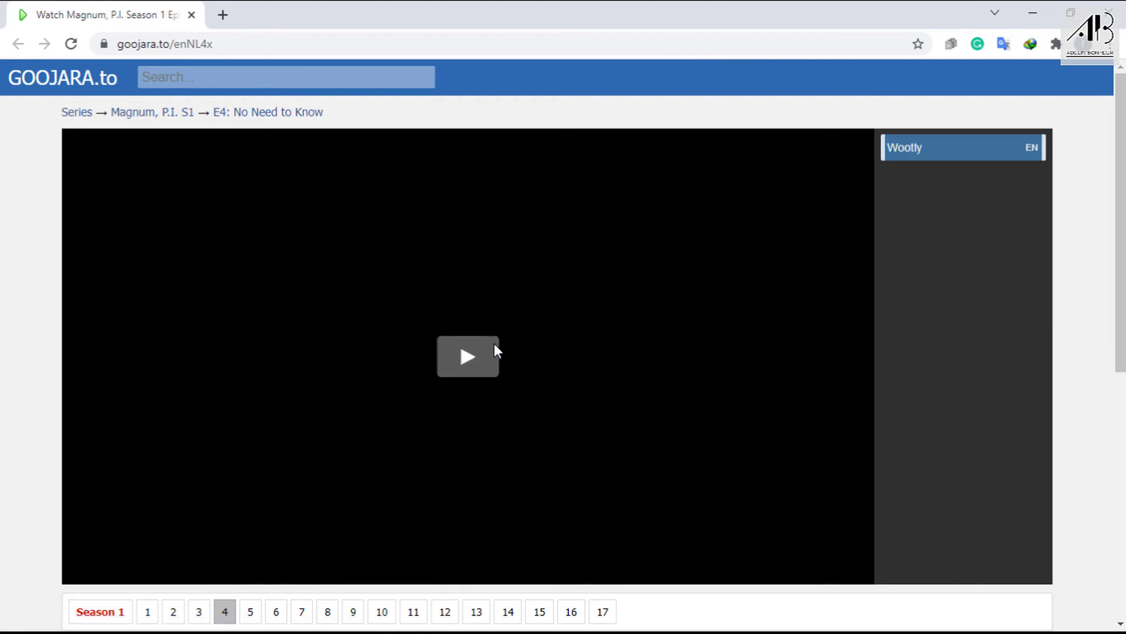
scroll(443, 367, down, 1)
scroll(440, 367, up, 1)
click(440, 368)
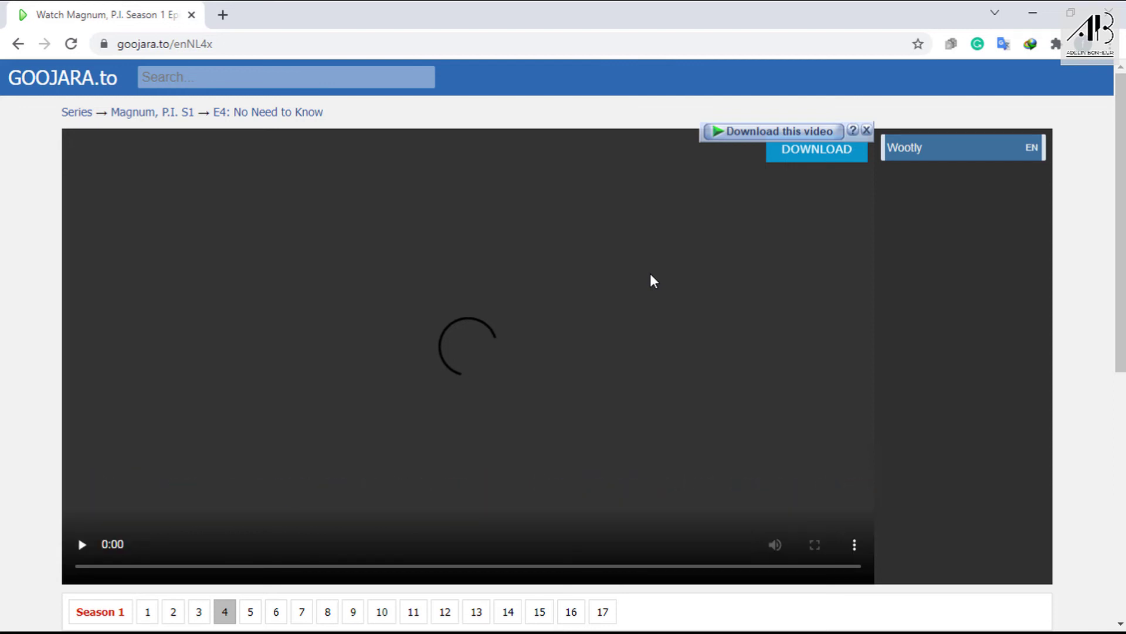
- Copy the fresh URL from the video's download file info, cancel that new download, and close the paused video page
click(758, 133)
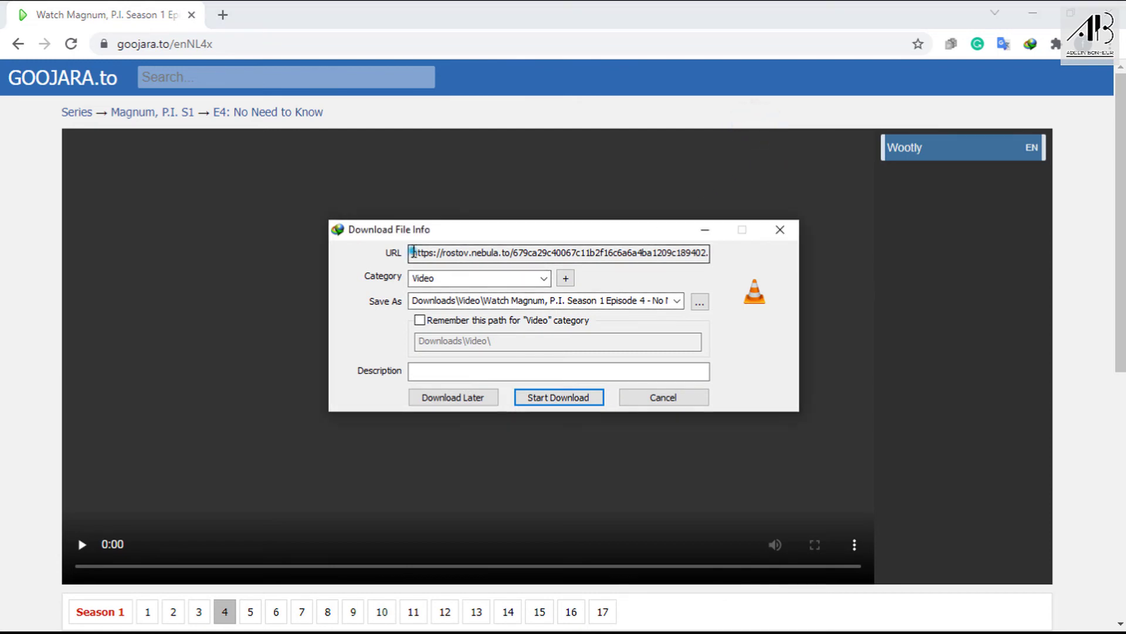
double_click(414, 253)
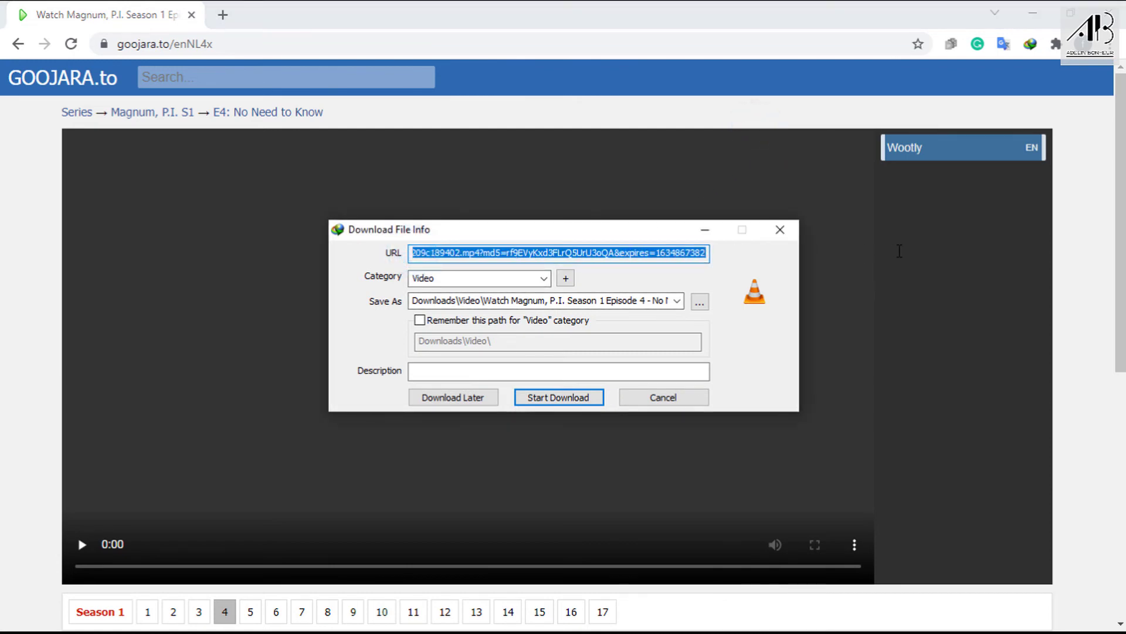
right_click(622, 256)
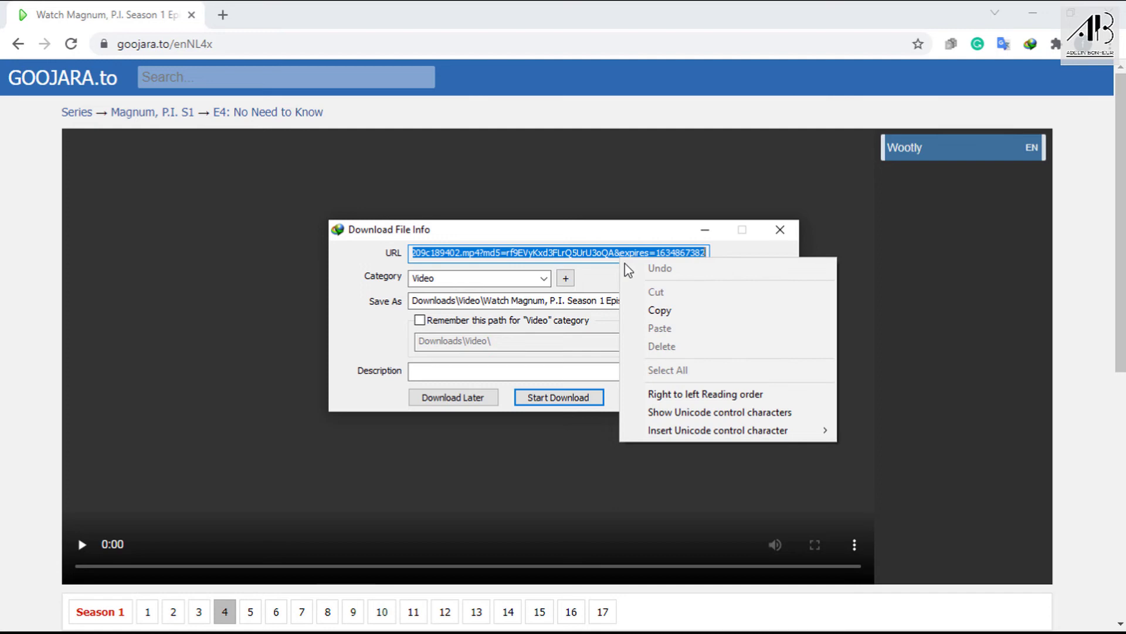
click(668, 309)
click(663, 399)
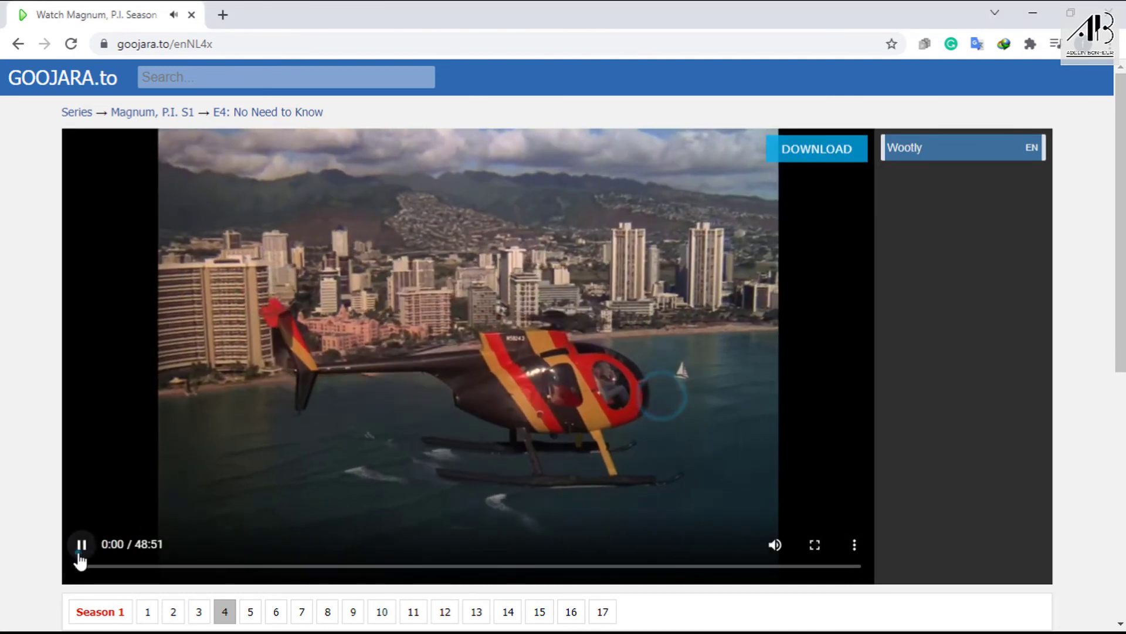
click(81, 545)
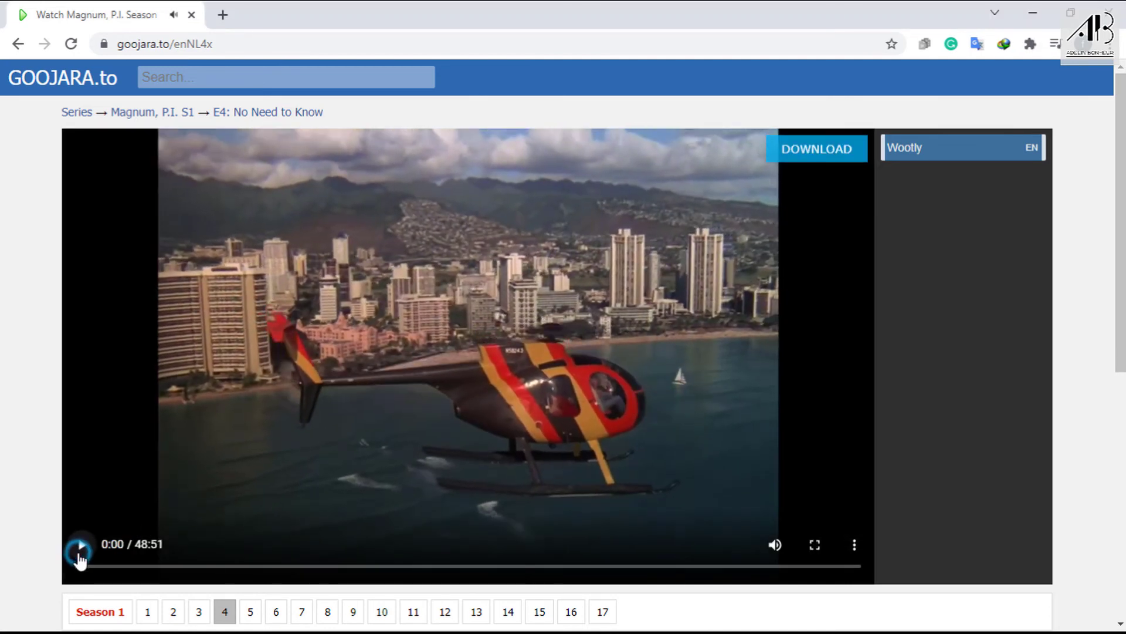
click(191, 15)
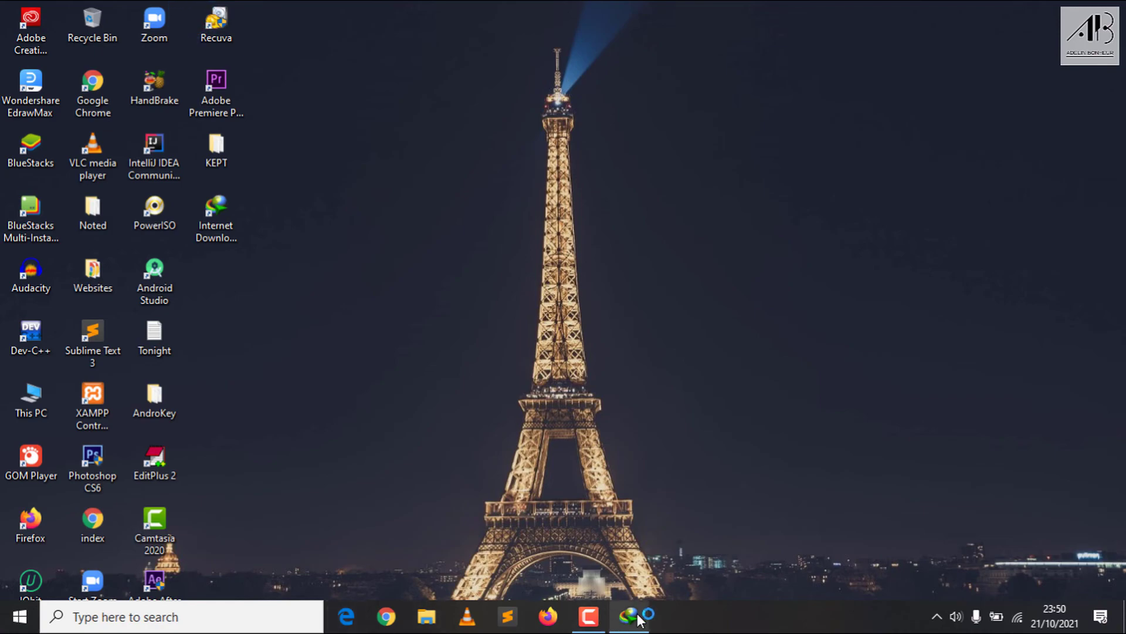
- Back in Internet Download Manager, replace the address in the 679ca29c40067c11b2f16c6a6a4ba1209c189402.mp4 properties with the copied URL and resume the download
click(638, 619)
right_click(181, 168)
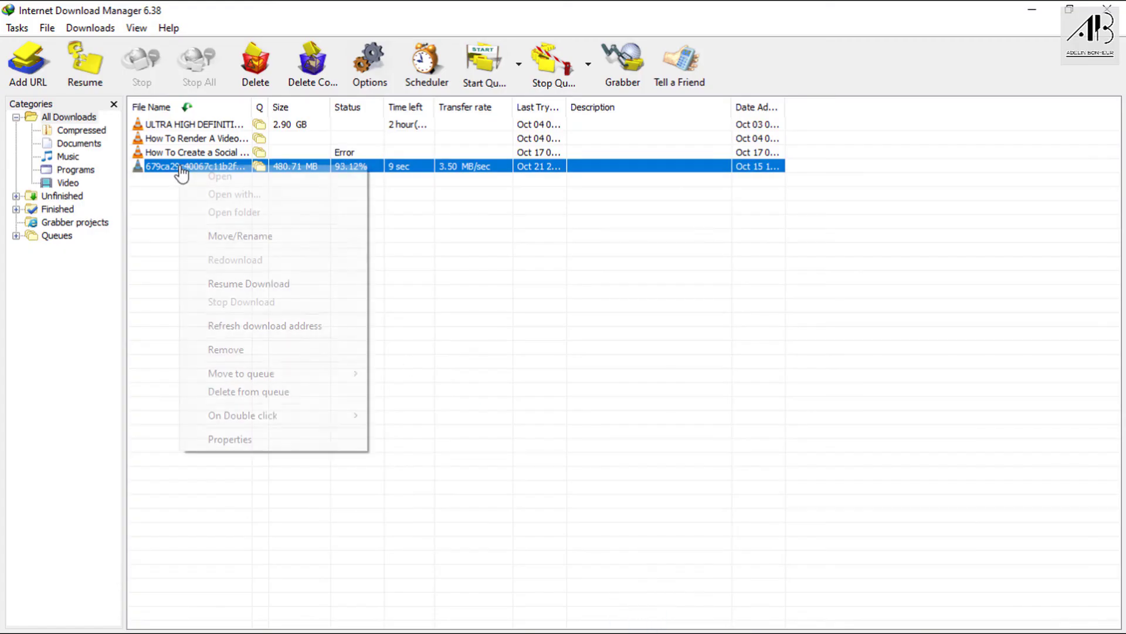
click(238, 440)
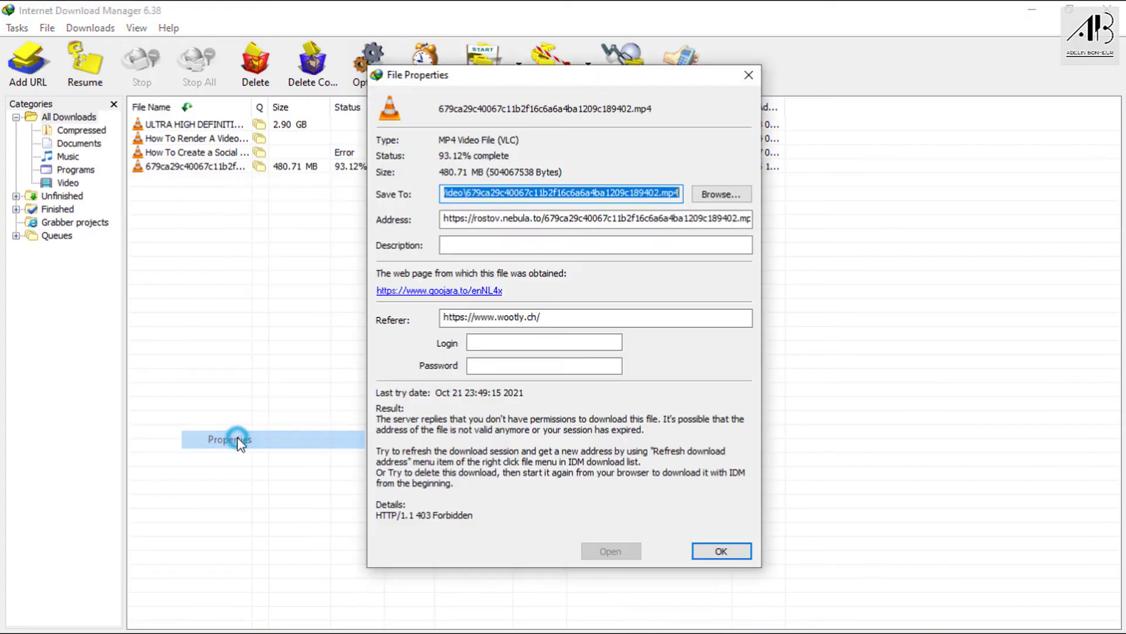
click(444, 220)
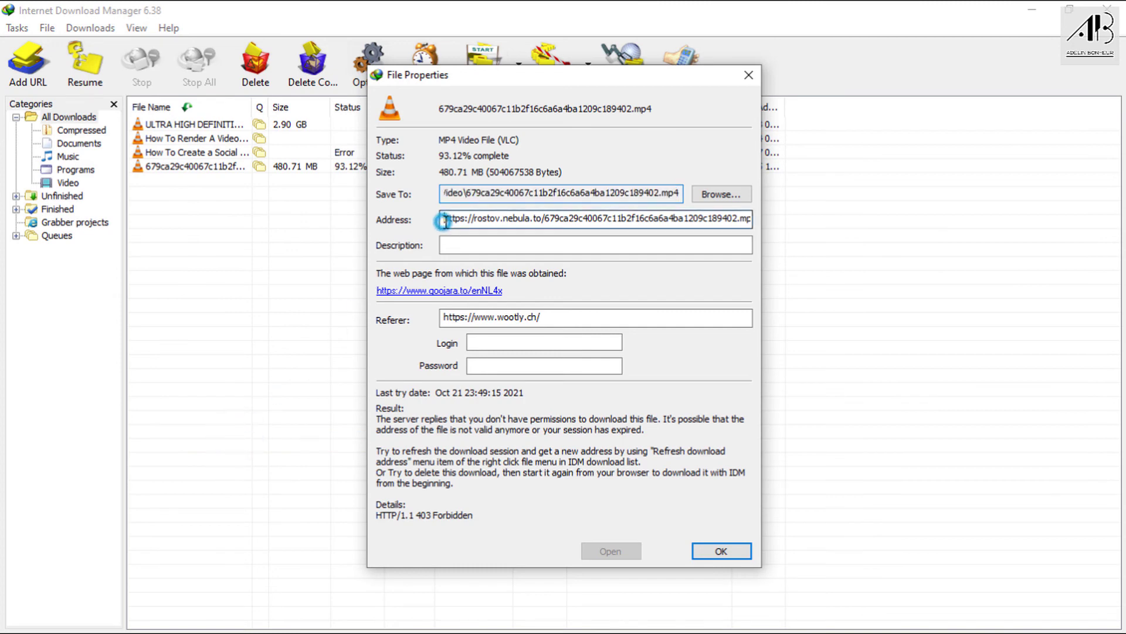
double_click(444, 220)
key(BackSpace)
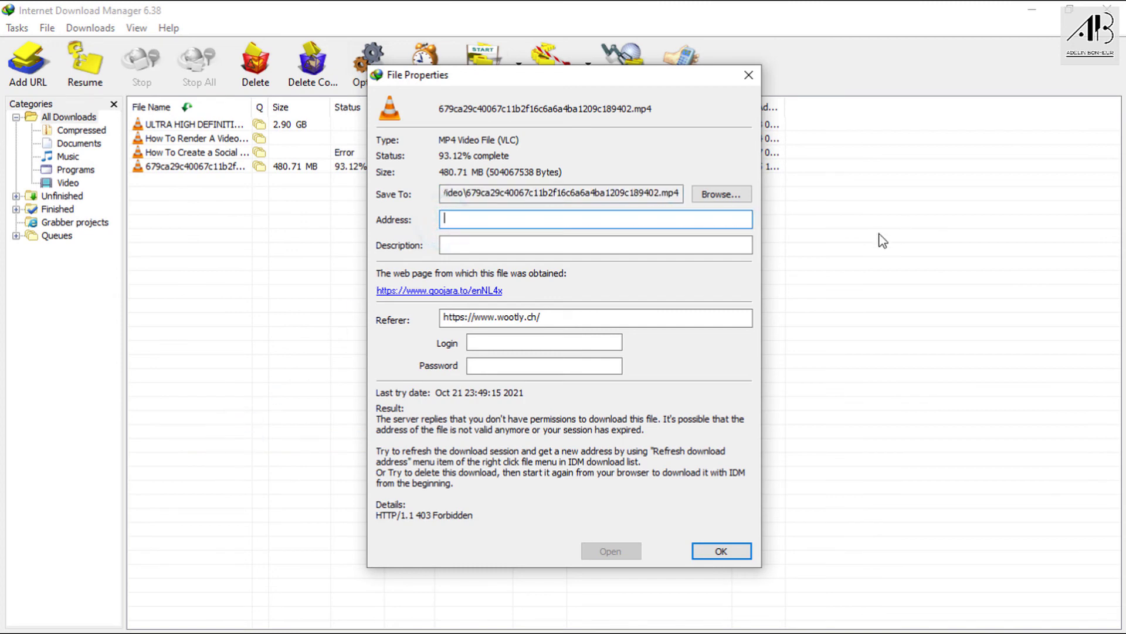
key(ctrl+v)
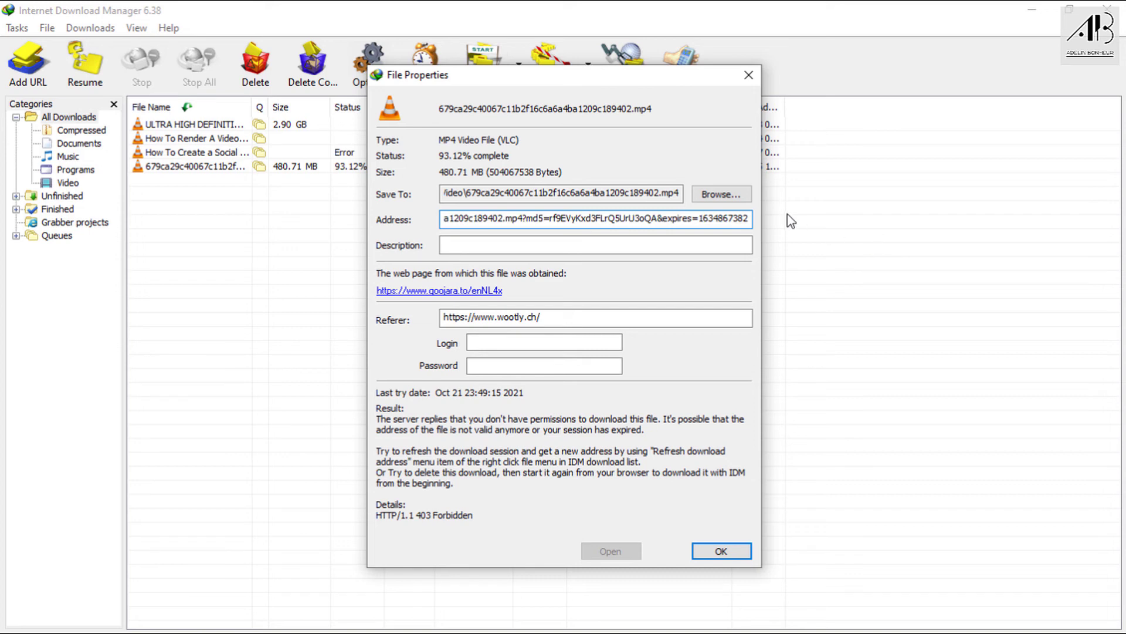
click(713, 555)
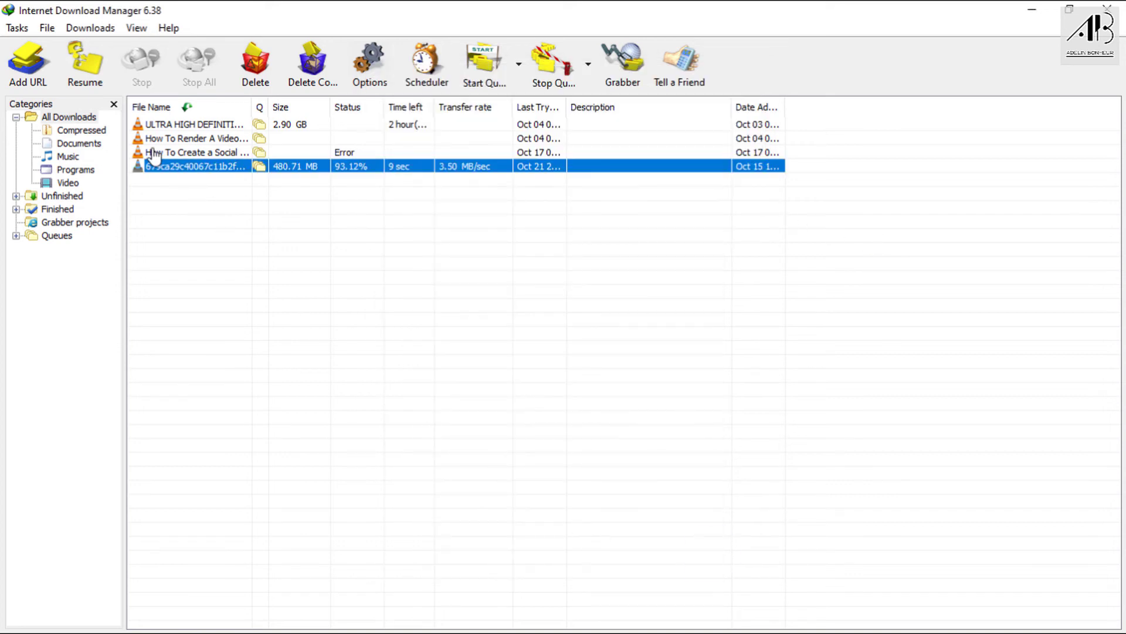
click(86, 77)
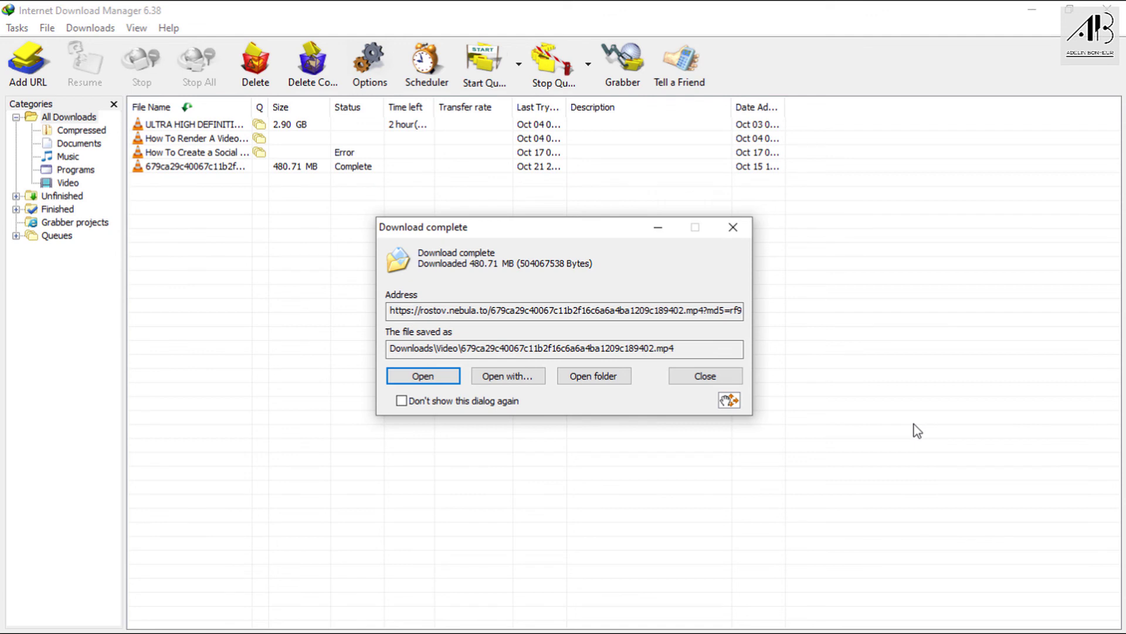
- Open the completed video in VLC, check its playback in full screen, and close VLC and Internet Download Manager
click(415, 376)
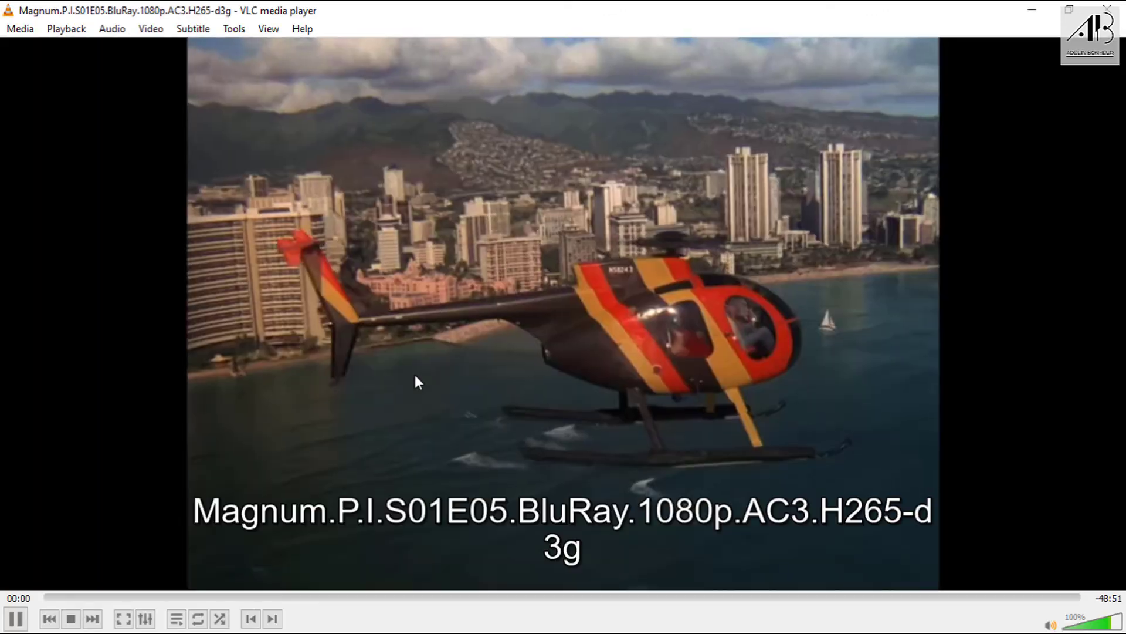
double_click(414, 374)
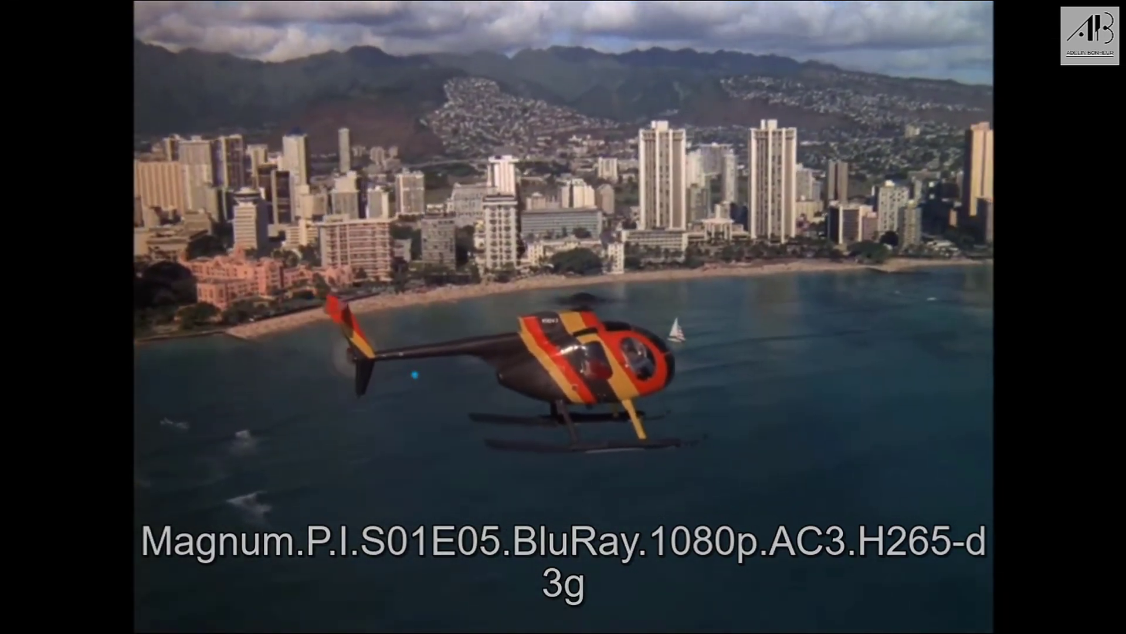
double_click(414, 374)
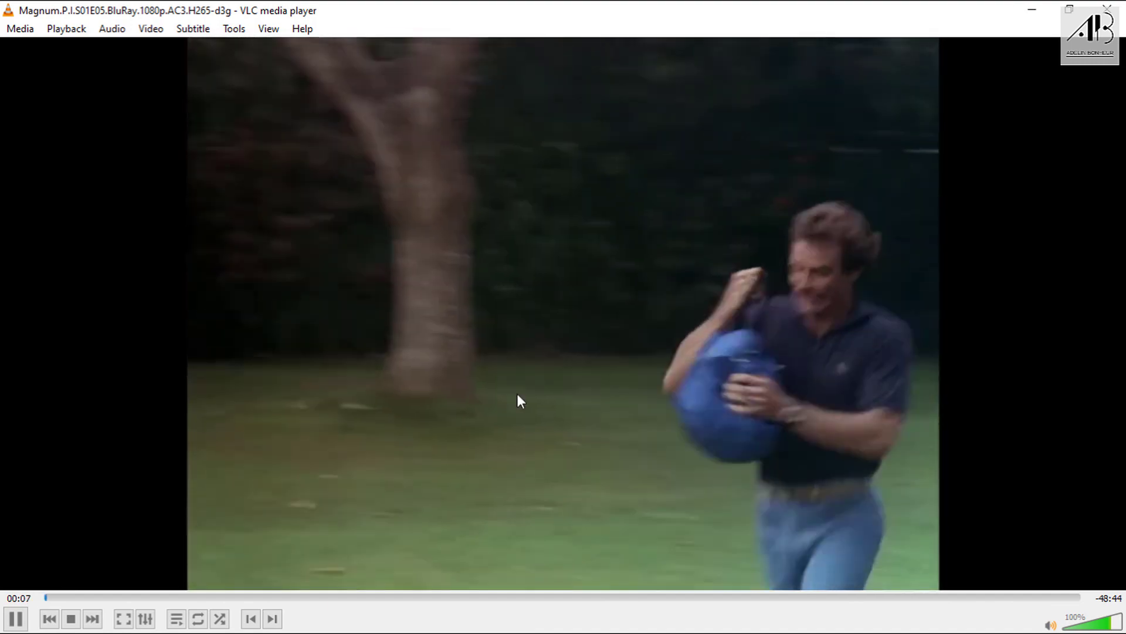
key(space)
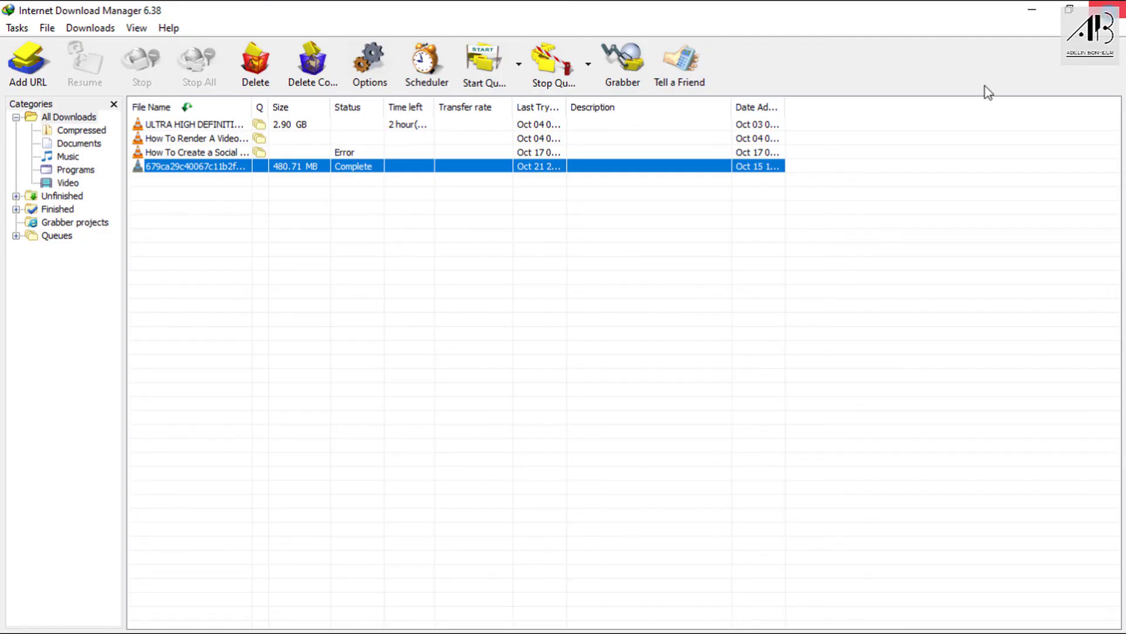
click(565, 365)
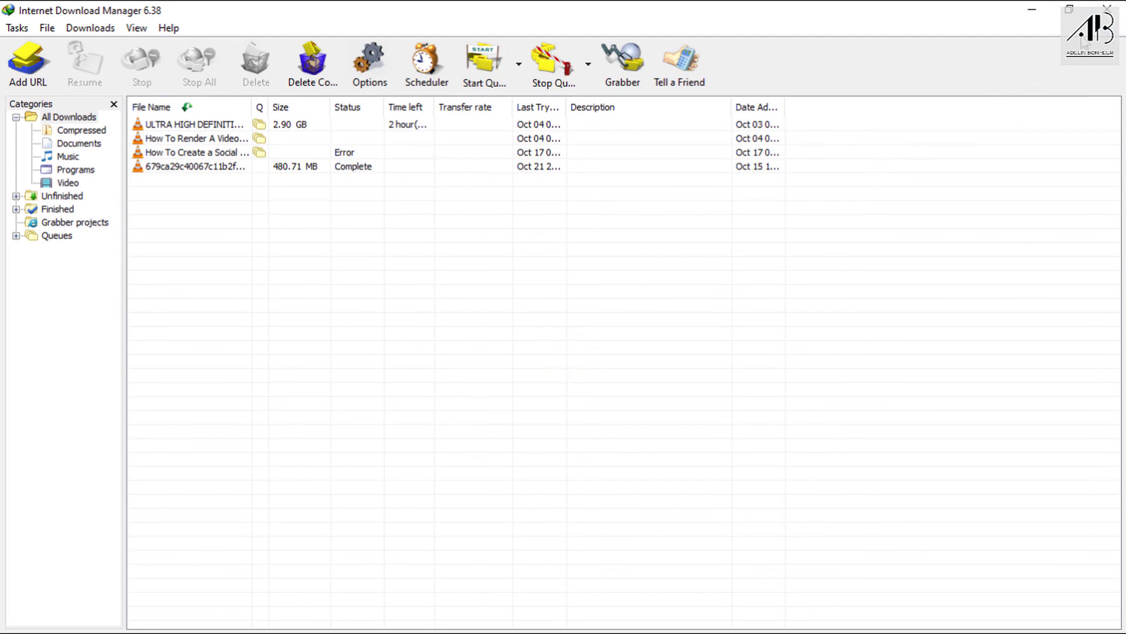
click(1107, 9)
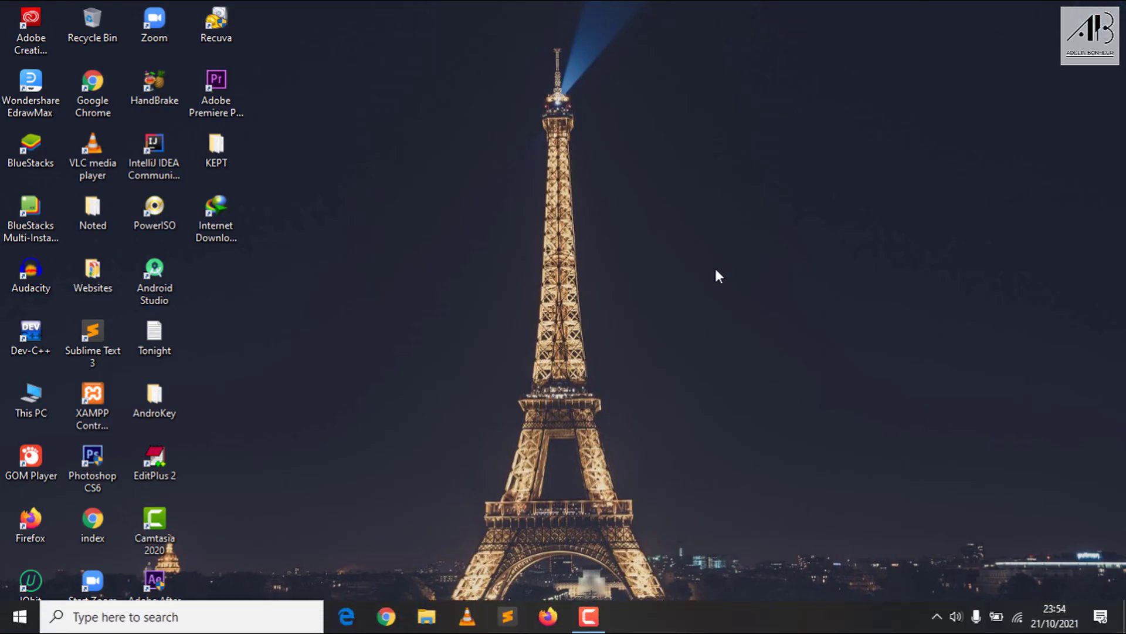